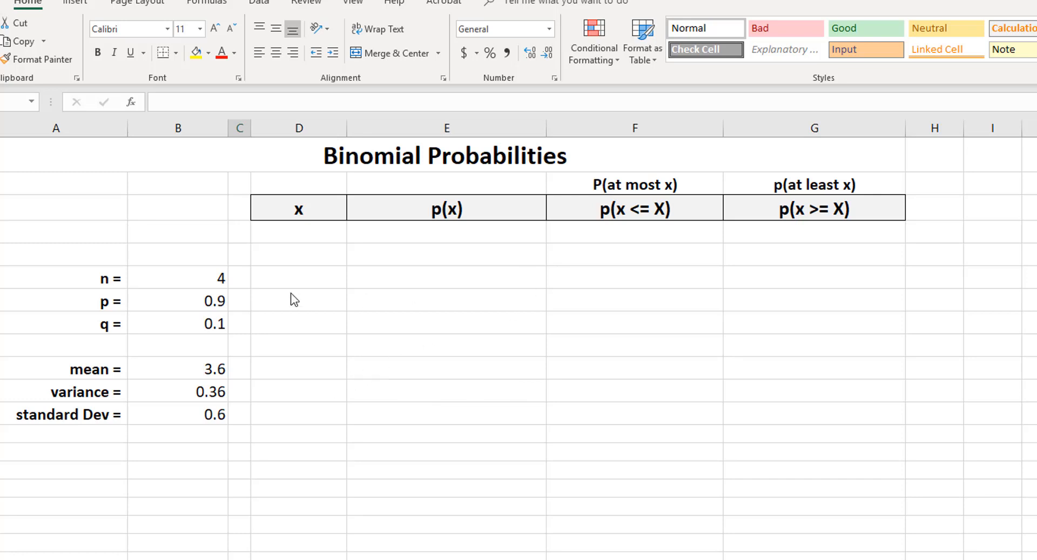
# - Set the number of trials n to 12 and the success probability p to 0.47
pyautogui.click(473, 285)
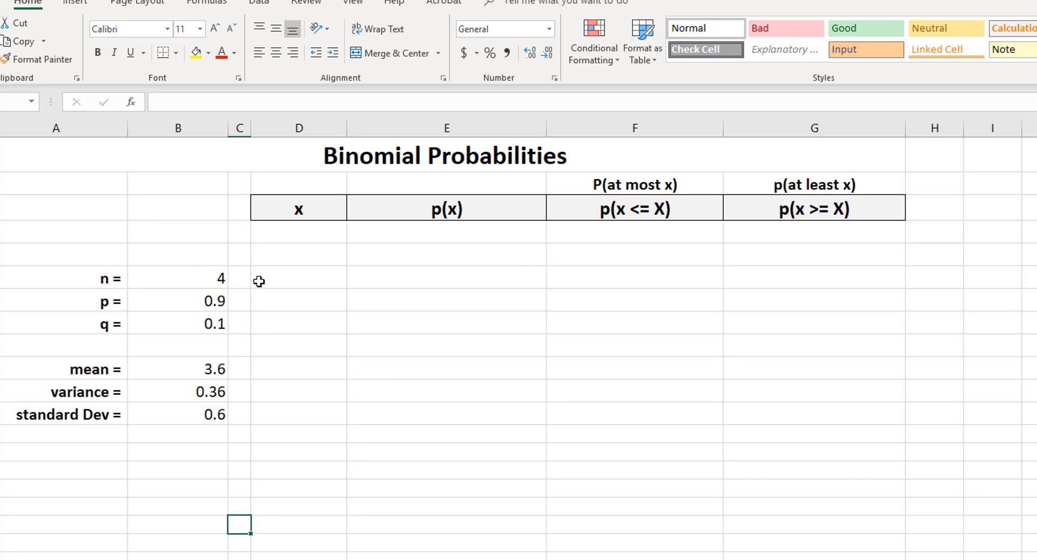
pyautogui.click(201, 278)
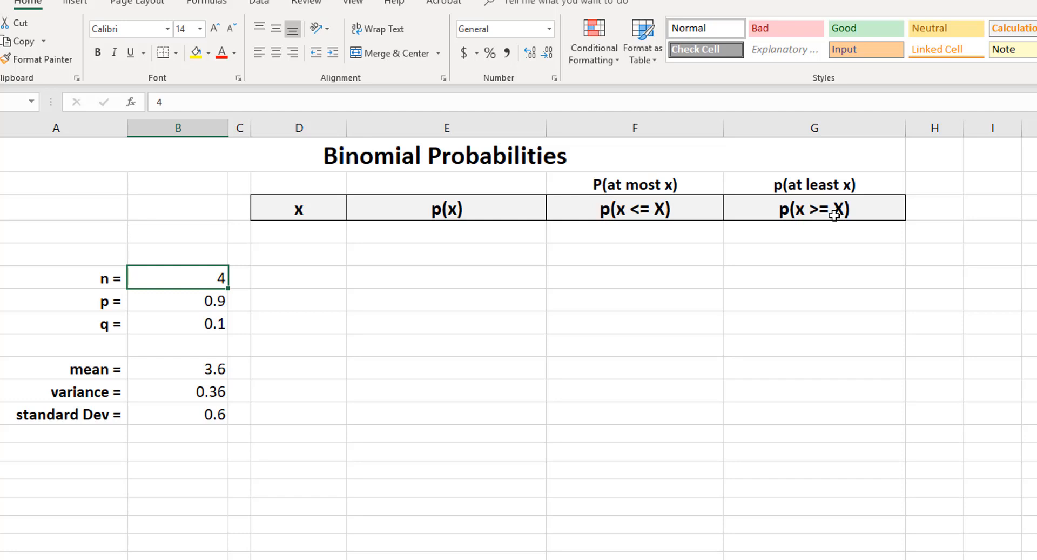
pyautogui.write('12')
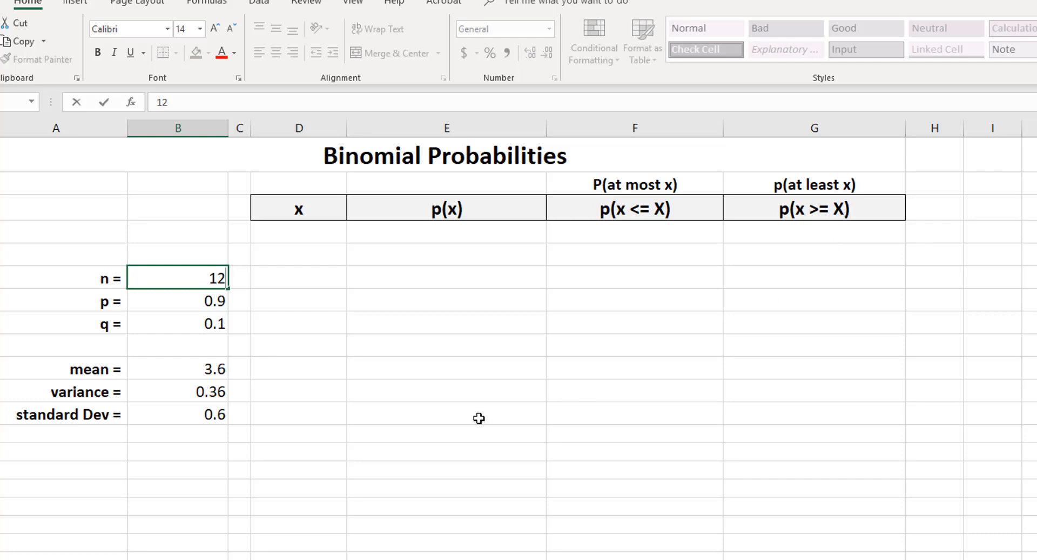
pyautogui.click(204, 298)
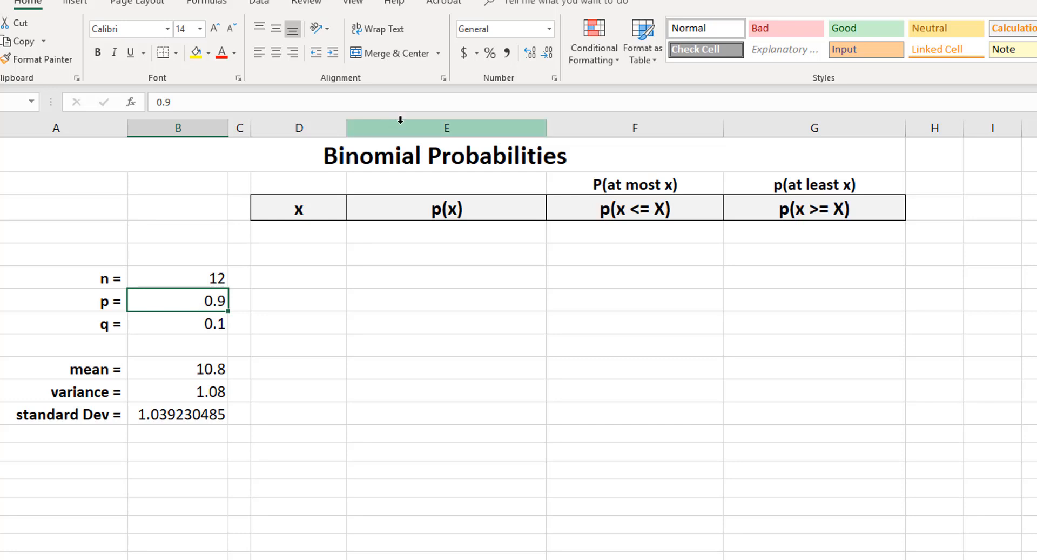
pyautogui.write('0.47')
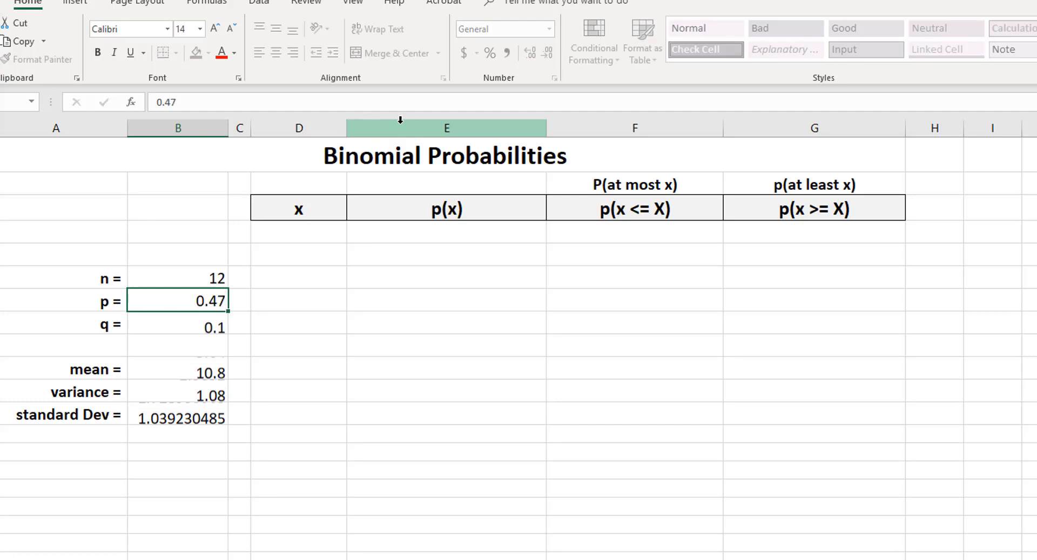
pyautogui.press('Return')
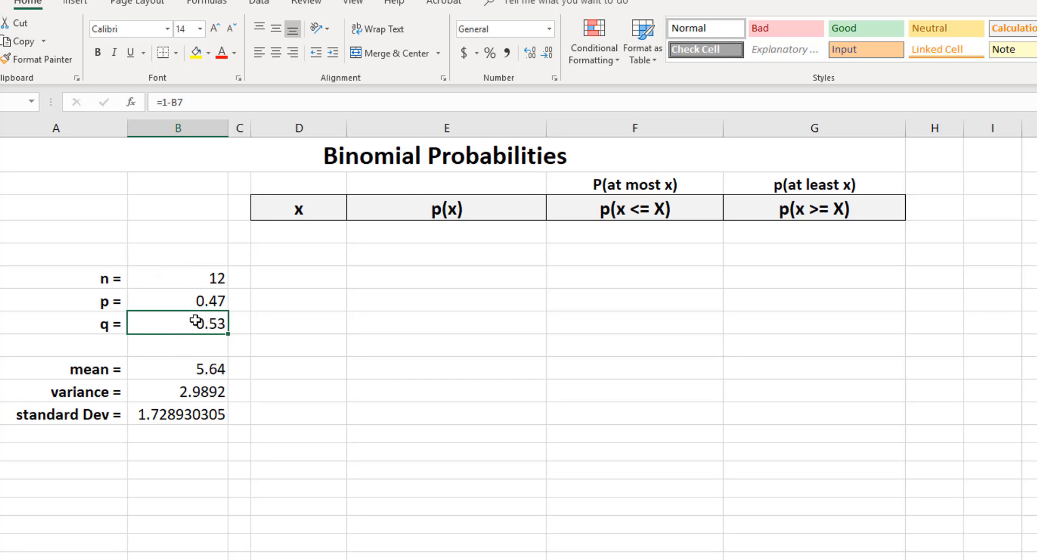
# - Examine the formulas behind q, the mean, the variance and the standard deviation in column B
pyautogui.doubleClick(215, 324)
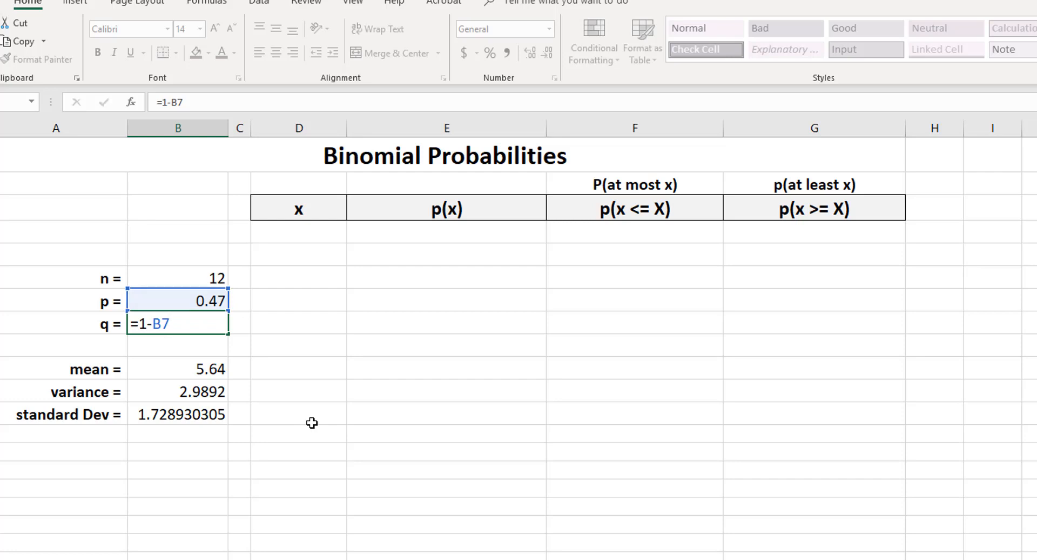
pyautogui.press('Return')
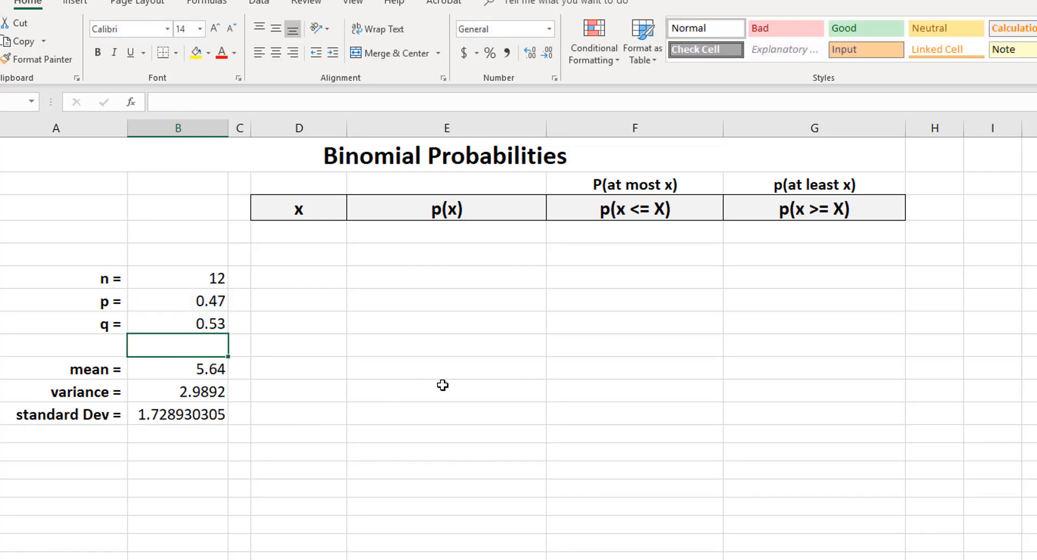
pyautogui.click(202, 370)
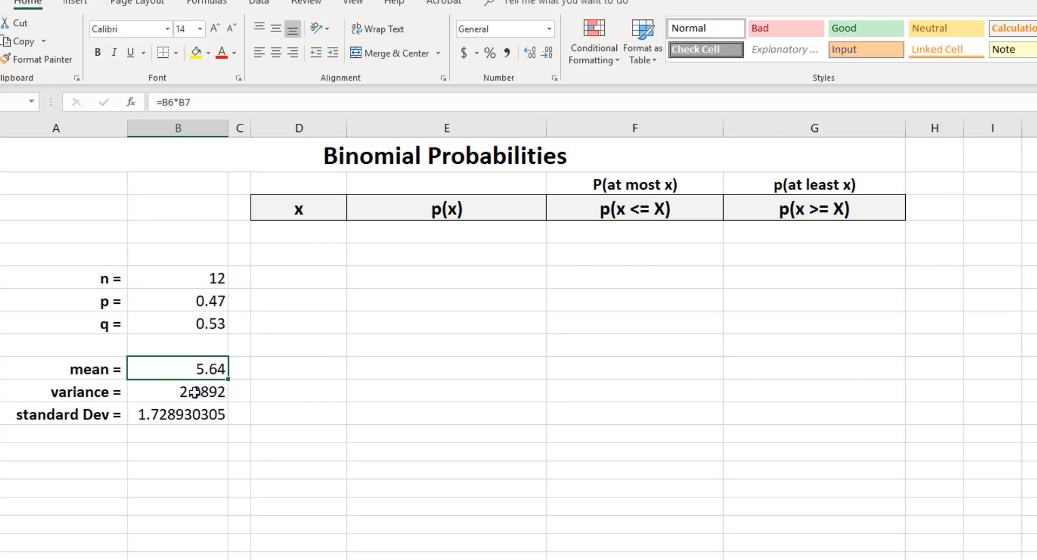
pyautogui.click(189, 415)
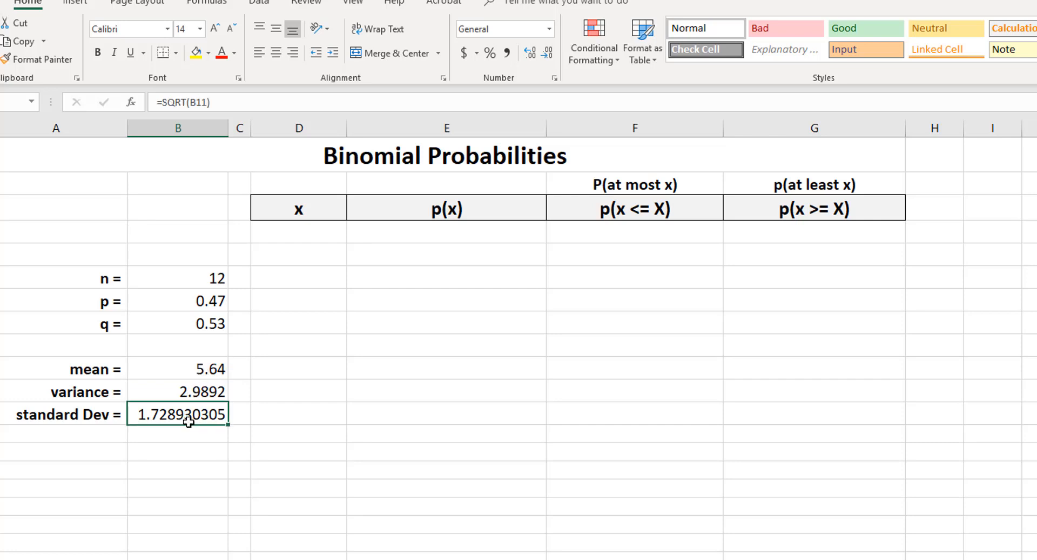
pyautogui.click(185, 370)
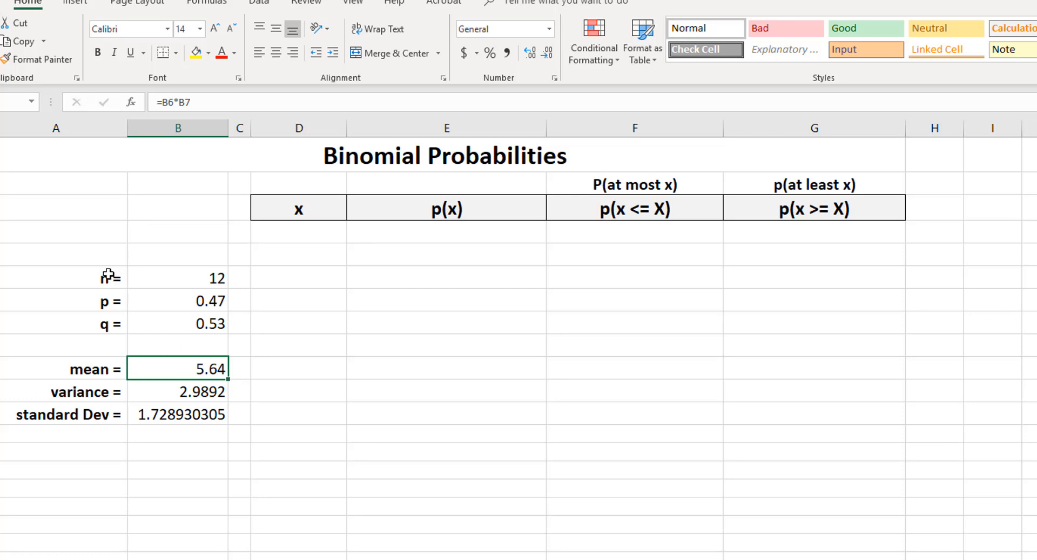
pyautogui.doubleClick(191, 368)
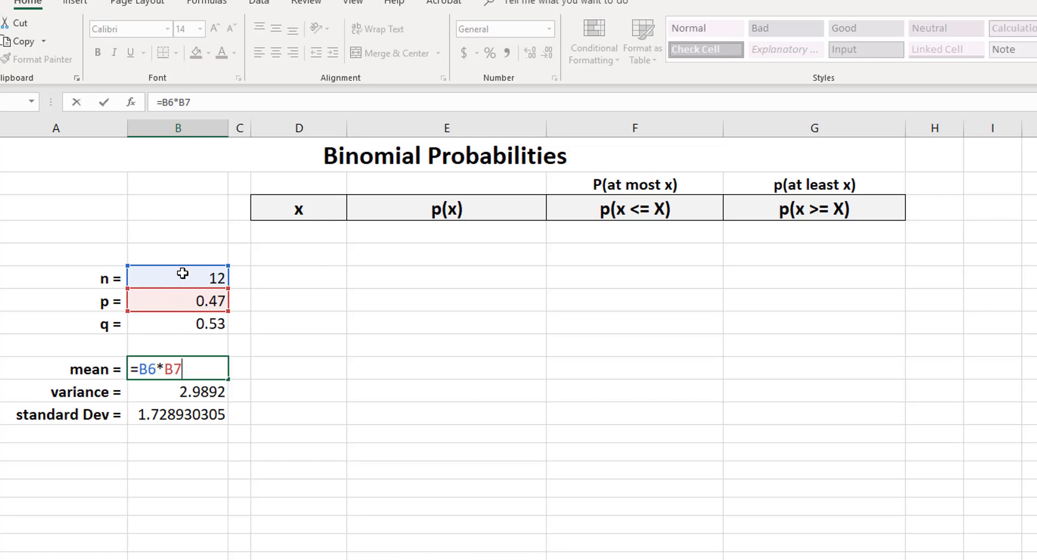
pyautogui.hotkey('ctrl', 'Return')
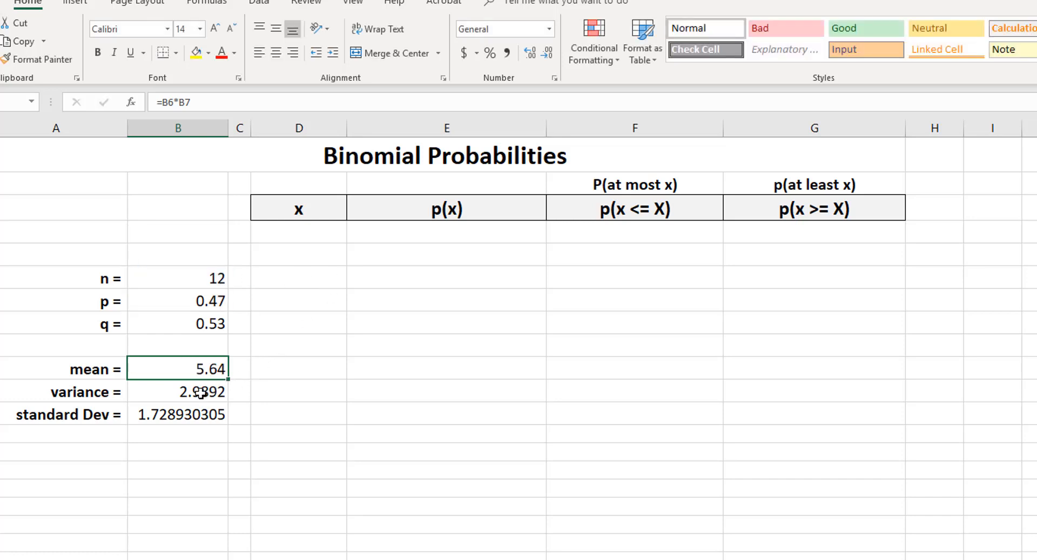
pyautogui.click(200, 393)
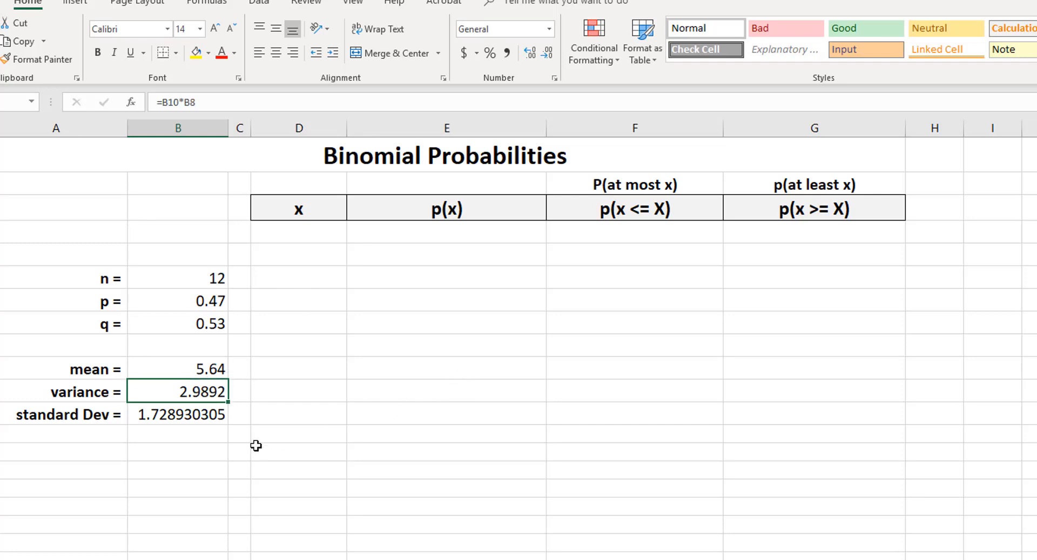
pyautogui.doubleClick(182, 392)
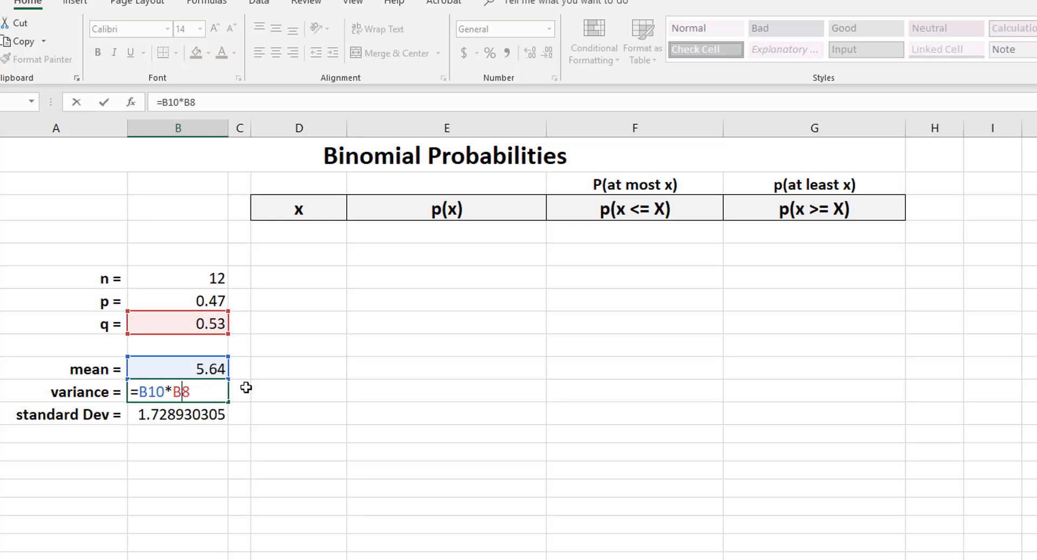
pyautogui.click(201, 392)
pyautogui.press('Return')
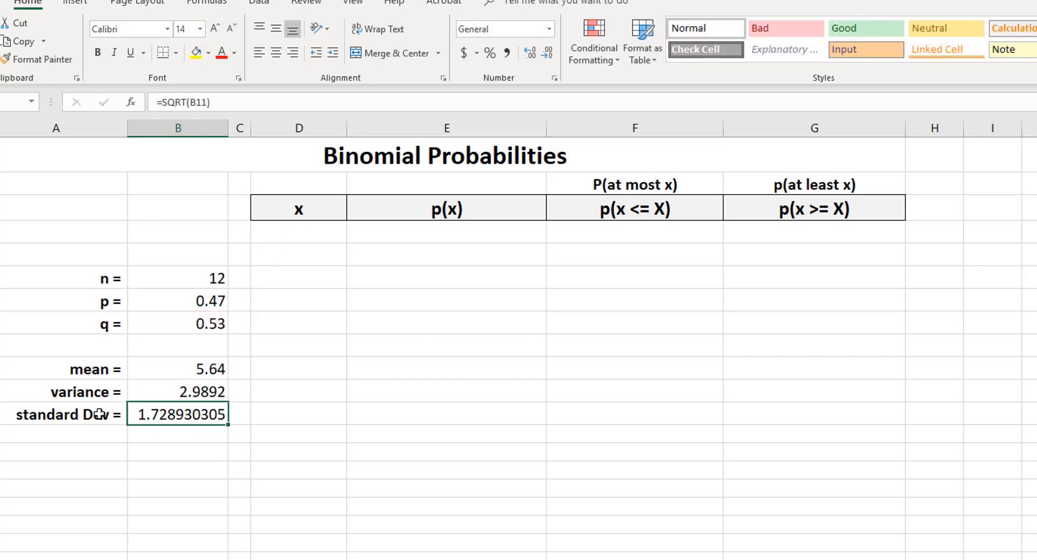
pyautogui.doubleClick(179, 414)
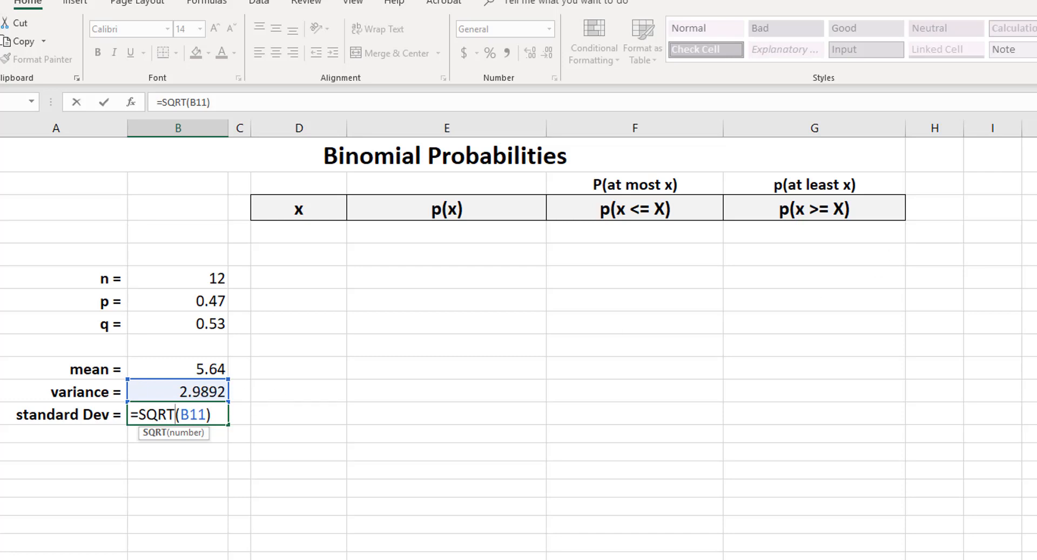
pyautogui.press('Return')
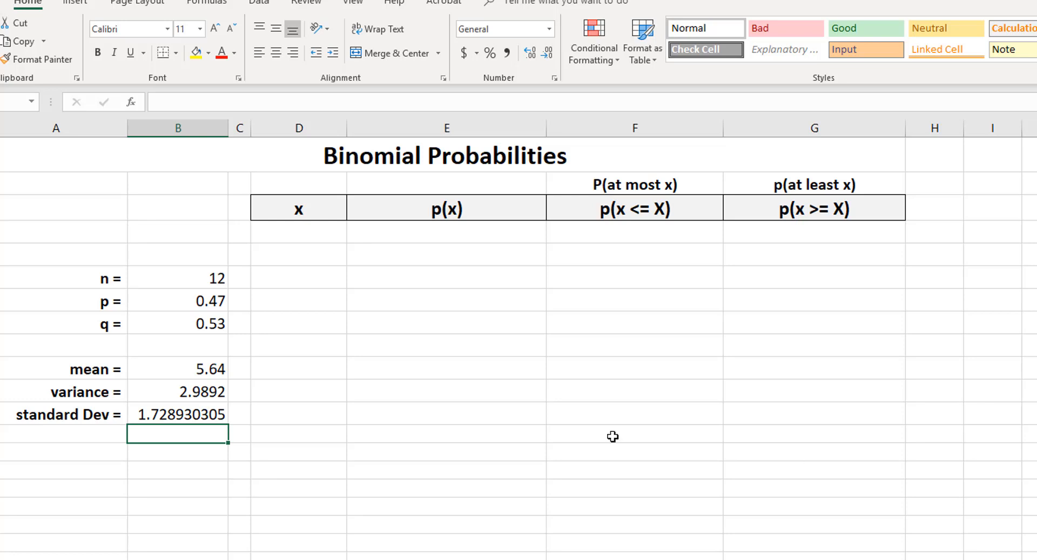
# - Enter 0 as the first x value in cell D4, directly below the x header
pyautogui.click(299, 232)
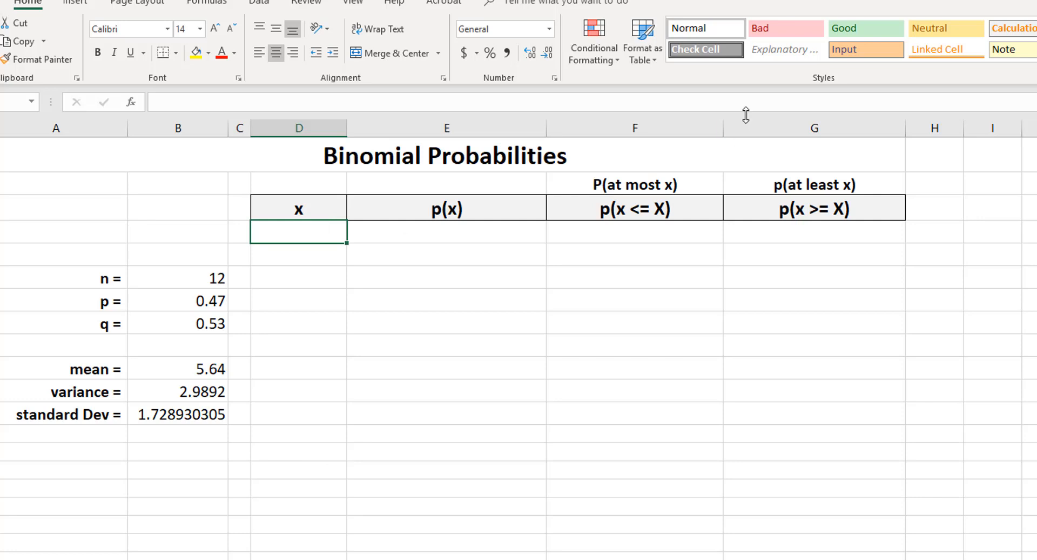
pyautogui.write('0')
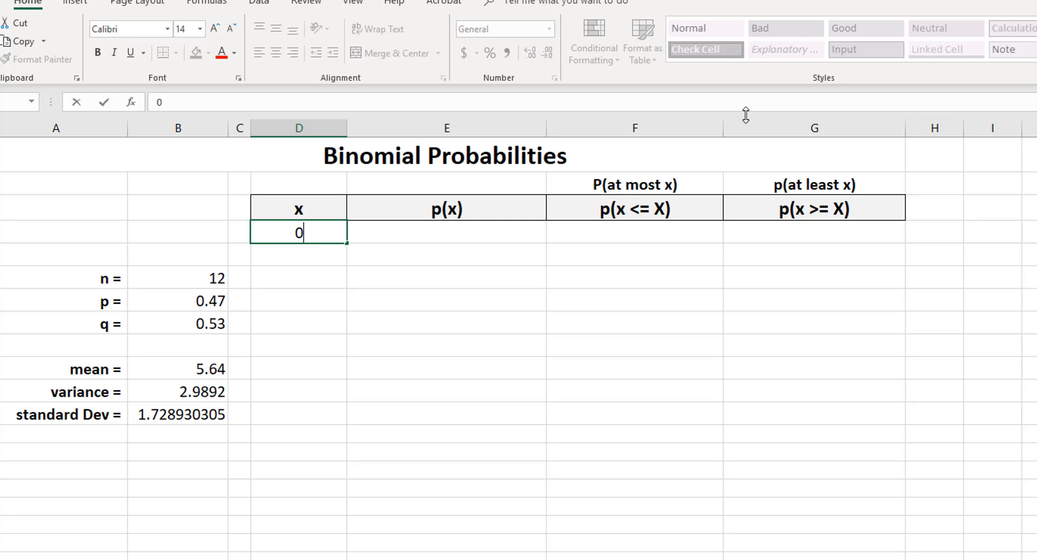
pyautogui.press('Return')
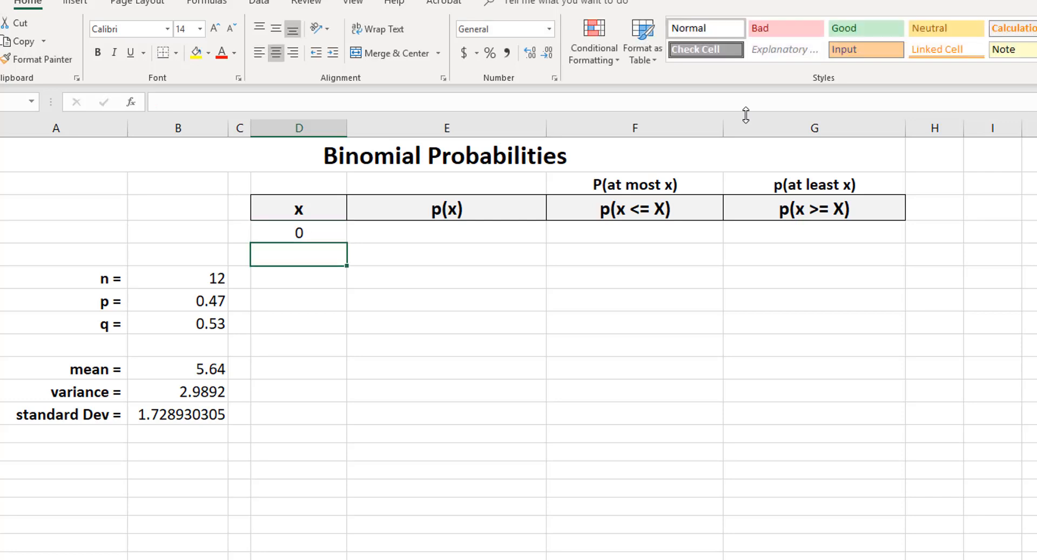
pyautogui.write('1')
pyautogui.press('Return')
pyautogui.write('2')
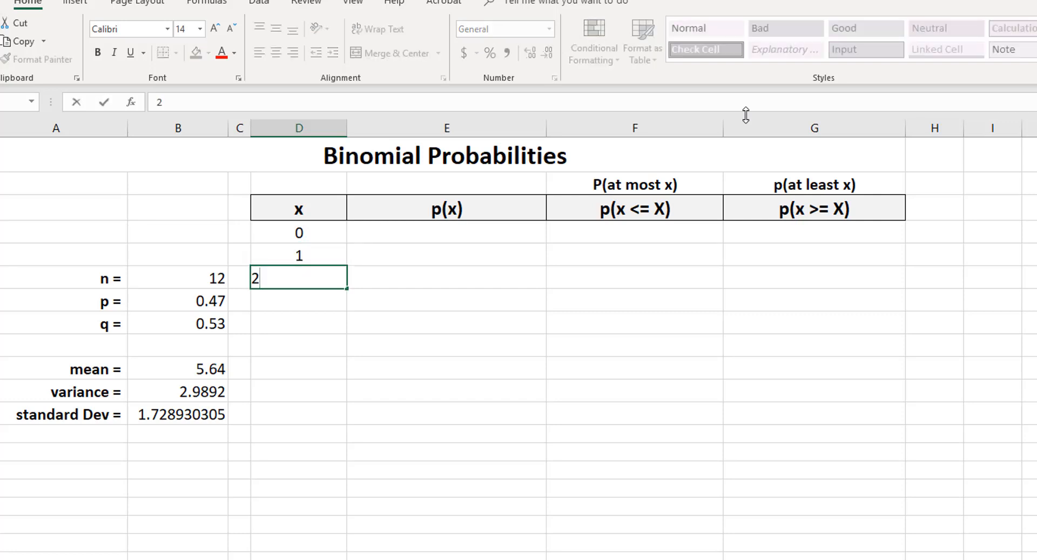
pyautogui.press('Return')
pyautogui.write('3')
pyautogui.press('Return')
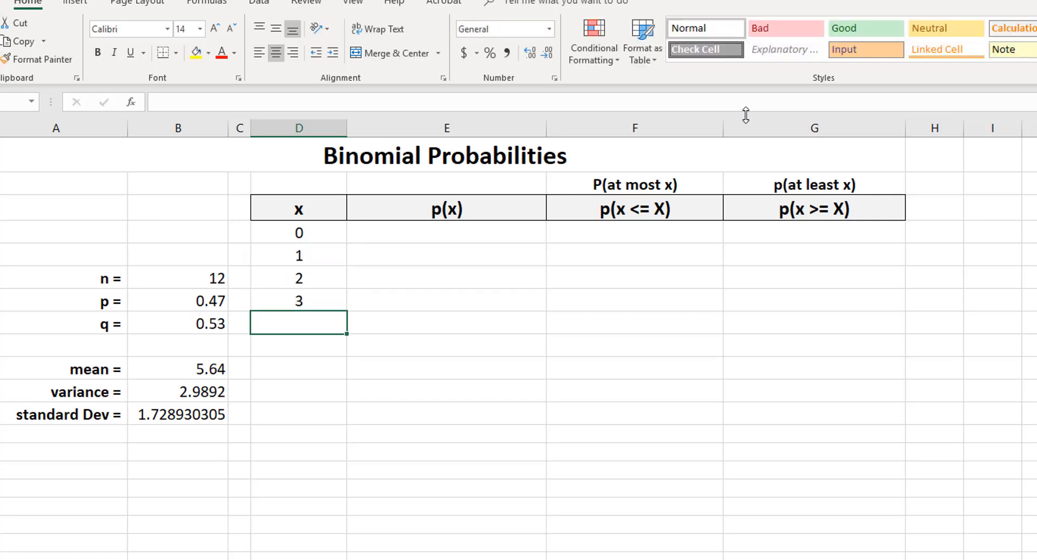
pyautogui.moveTo(312, 256); pyautogui.dragTo(296, 318)
pyautogui.press('Delete')
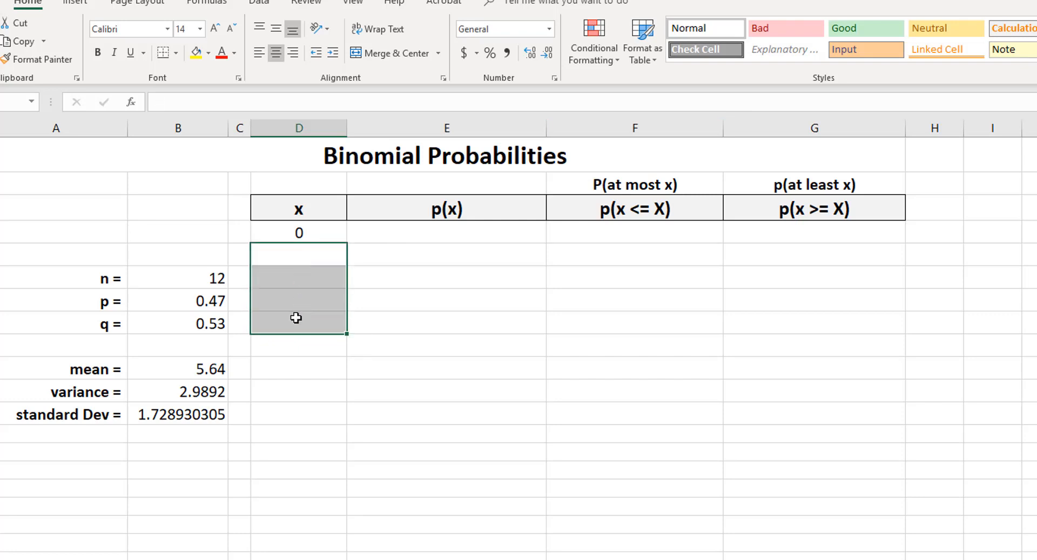
pyautogui.hotkey('shift', 'Up')
# - Enter the formula =D4+1 in cell D5 to derive the second x value from the first
pyautogui.click(317, 259)
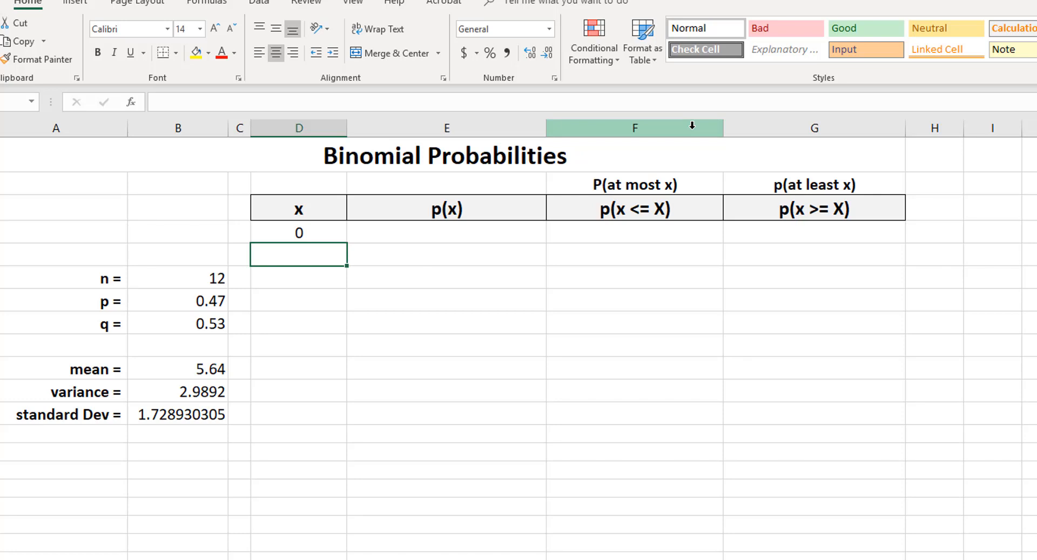
pyautogui.write('=')
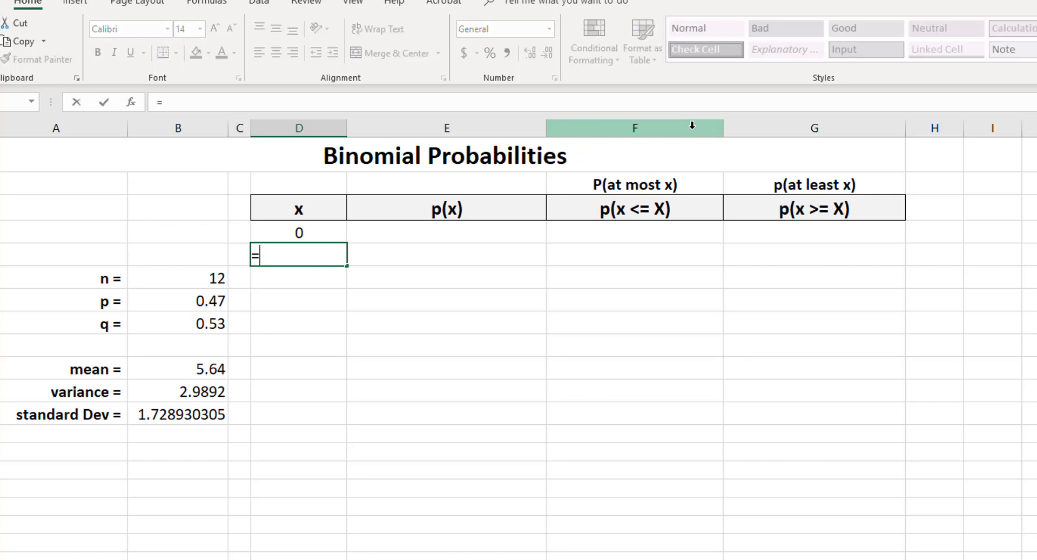
pyautogui.click(312, 233)
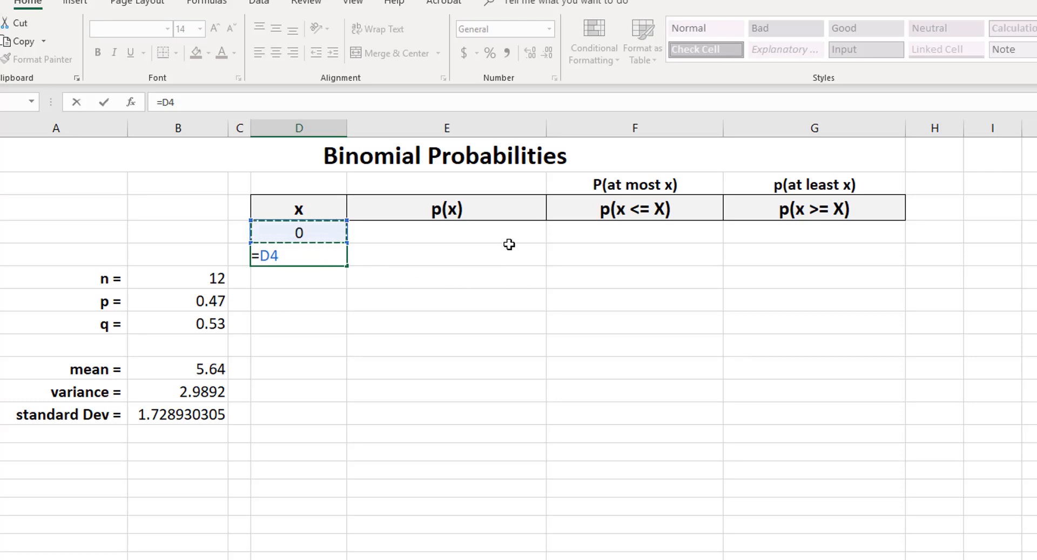
pyautogui.write('+1')
pyautogui.press('Return')
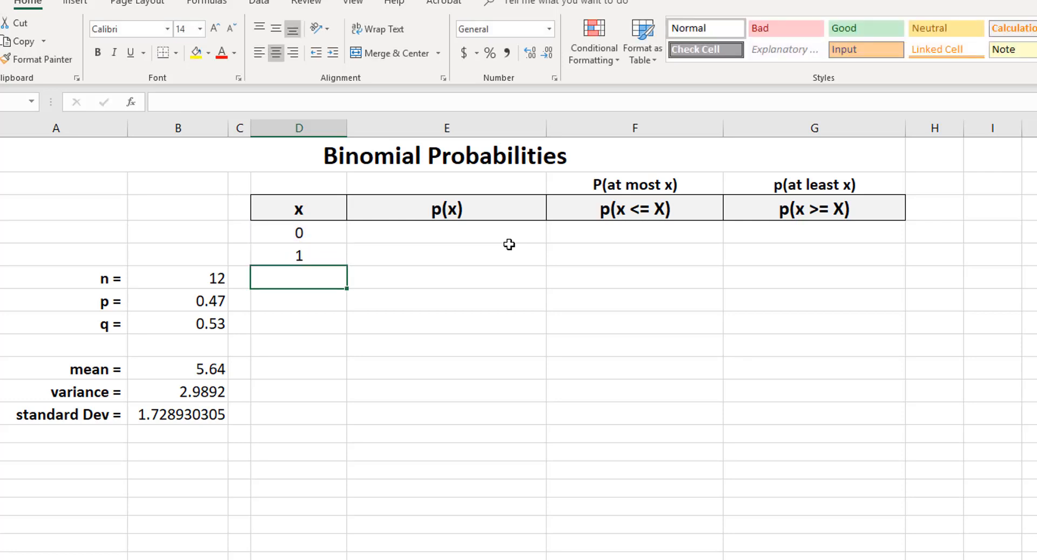
# - Fill the D5 increment formula down the x column through D16 so the values run up to 12
pyautogui.click(314, 253)
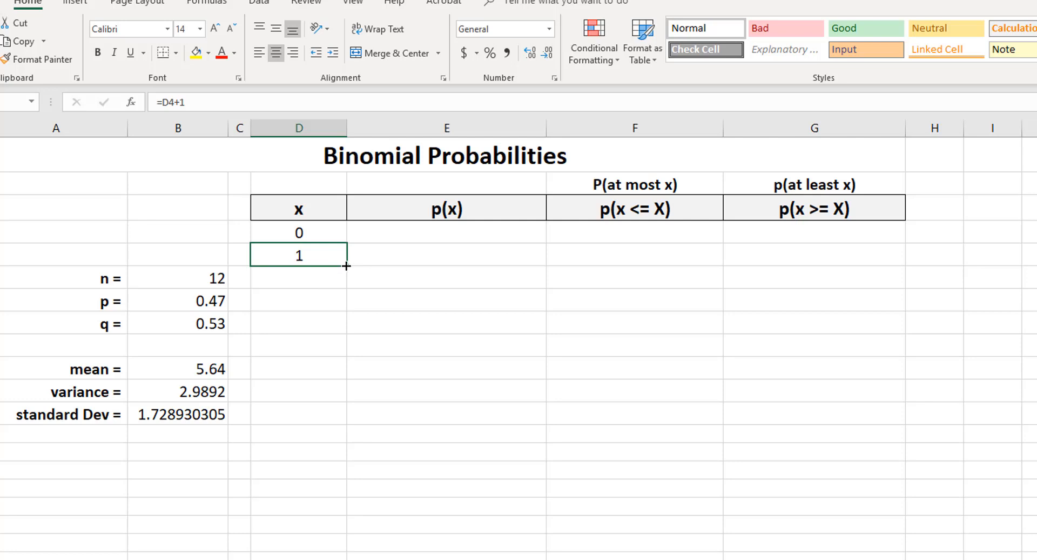
pyautogui.moveTo(347, 265); pyautogui.dragTo(326, 461)
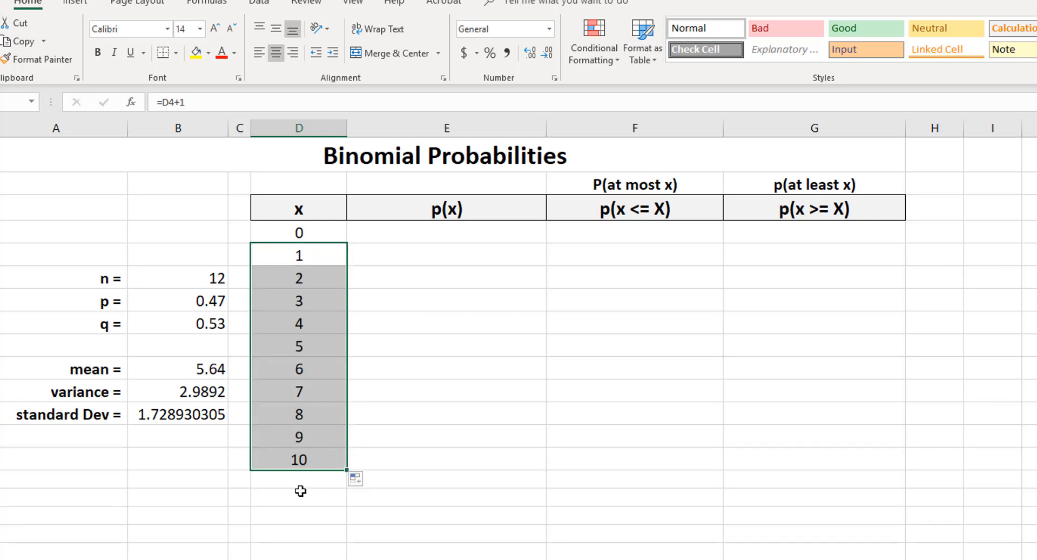
pyautogui.click(300, 505)
pyautogui.click(322, 460)
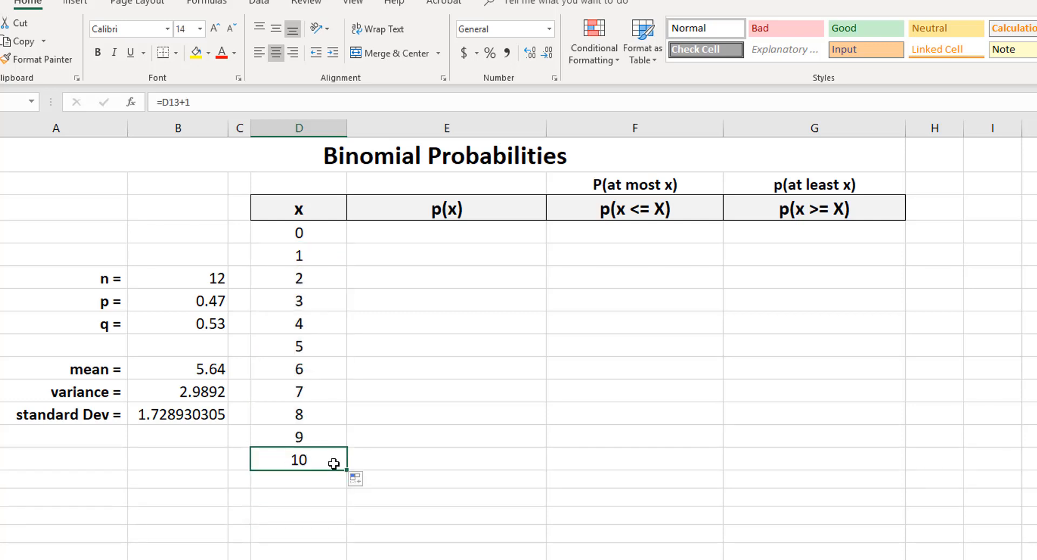
pyautogui.moveTo(347, 472); pyautogui.dragTo(336, 514)
pyautogui.click(320, 554)
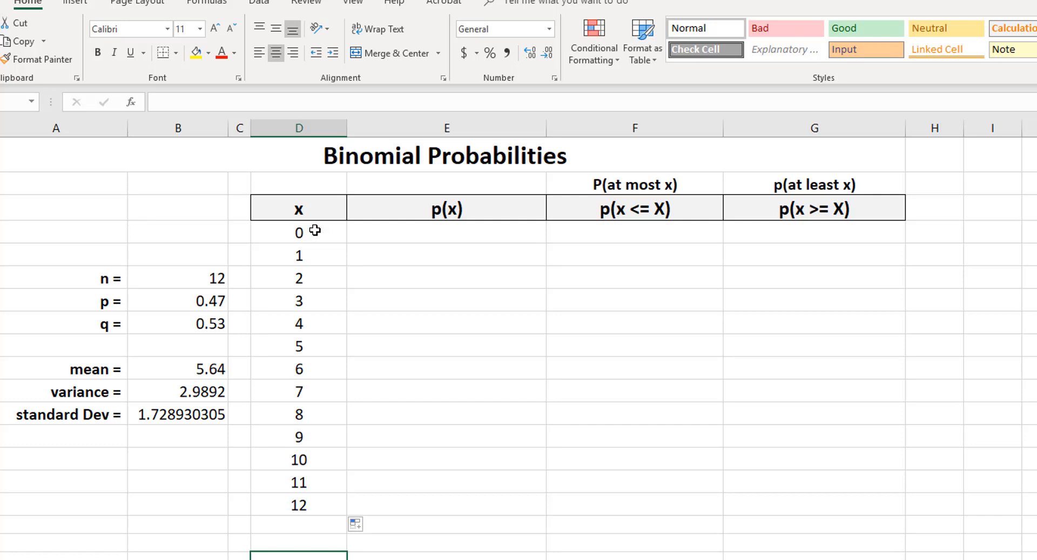
pyautogui.click(301, 504)
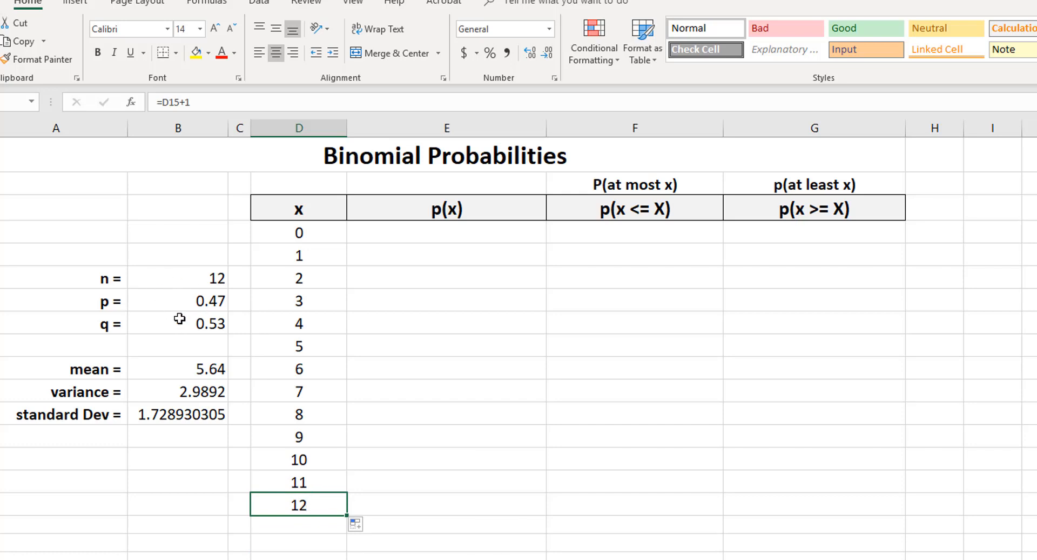
pyautogui.click(306, 231)
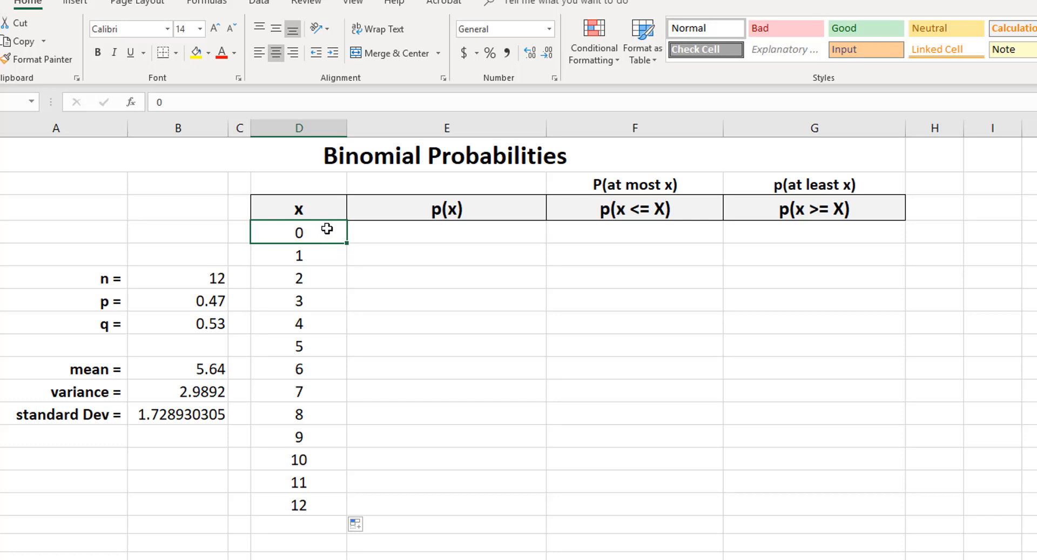
pyautogui.click(203, 368)
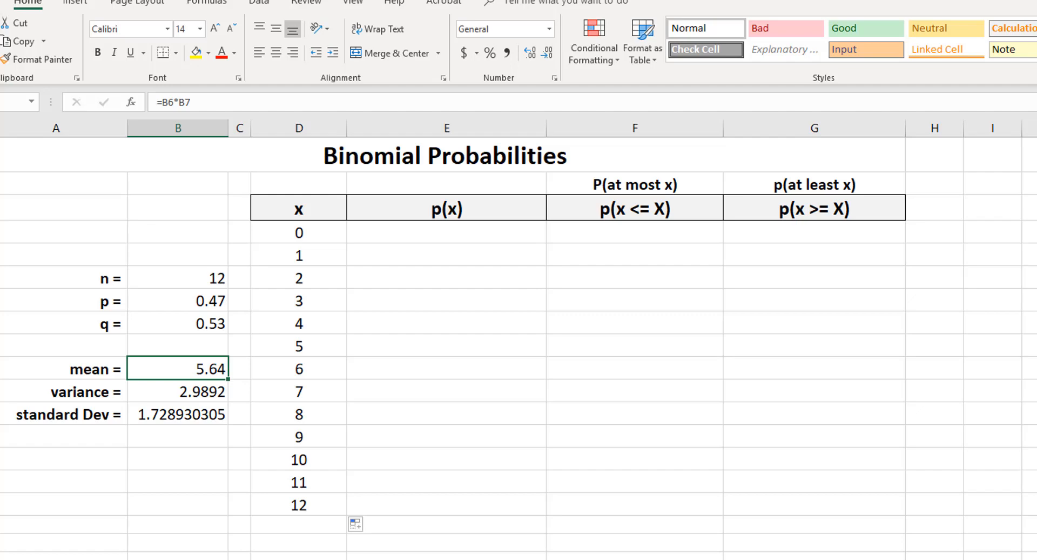
# - Switch to the PowerPoint slide with the Republican voter survey problem and review its questions
pyautogui.hotkey('alt', 'Tab')
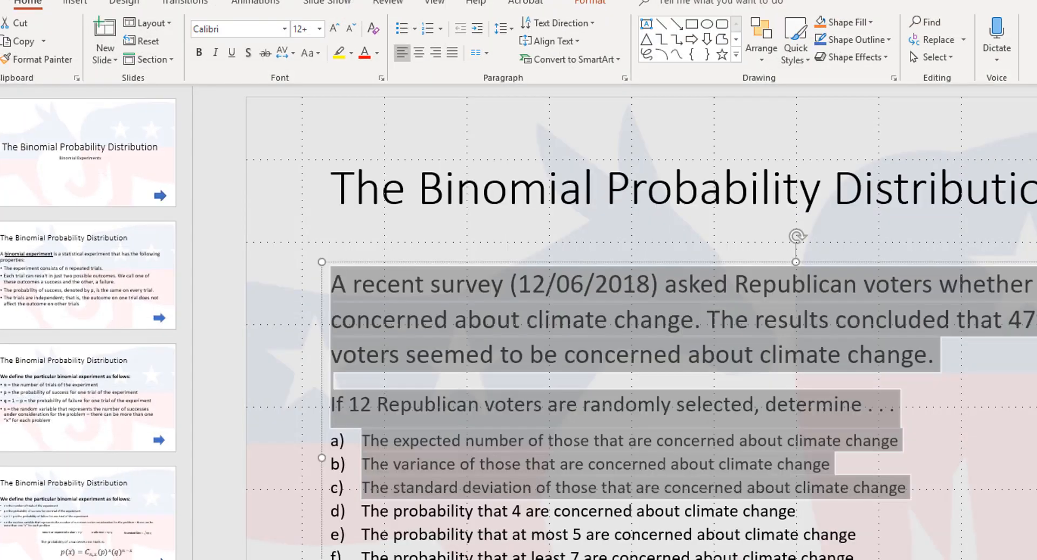
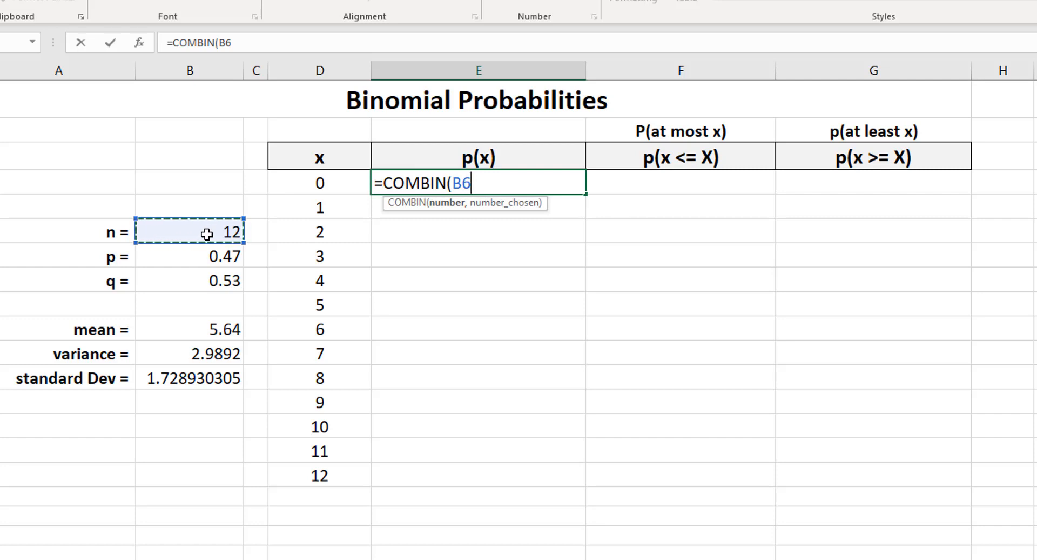
# - Complete the first factor of the E4 formula as COMBIN($B$6,D4), with an absolute reference to n
pyautogui.press('F4')
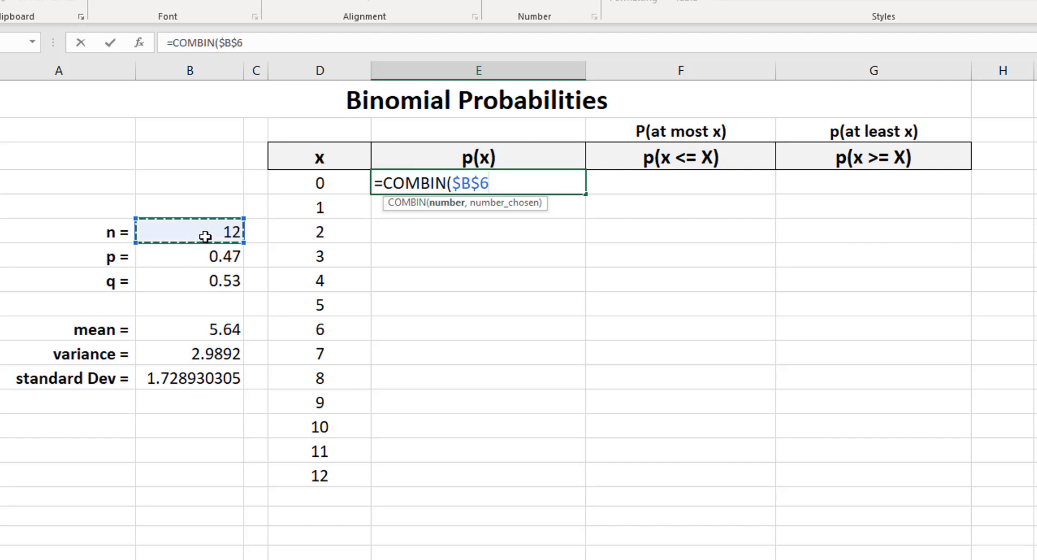
pyautogui.write(',')
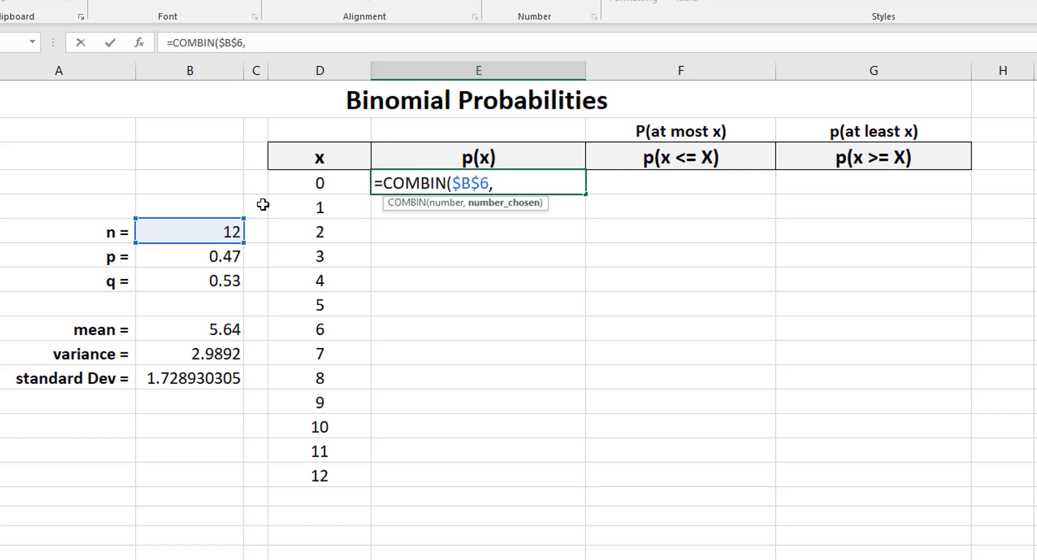
pyautogui.click(313, 181)
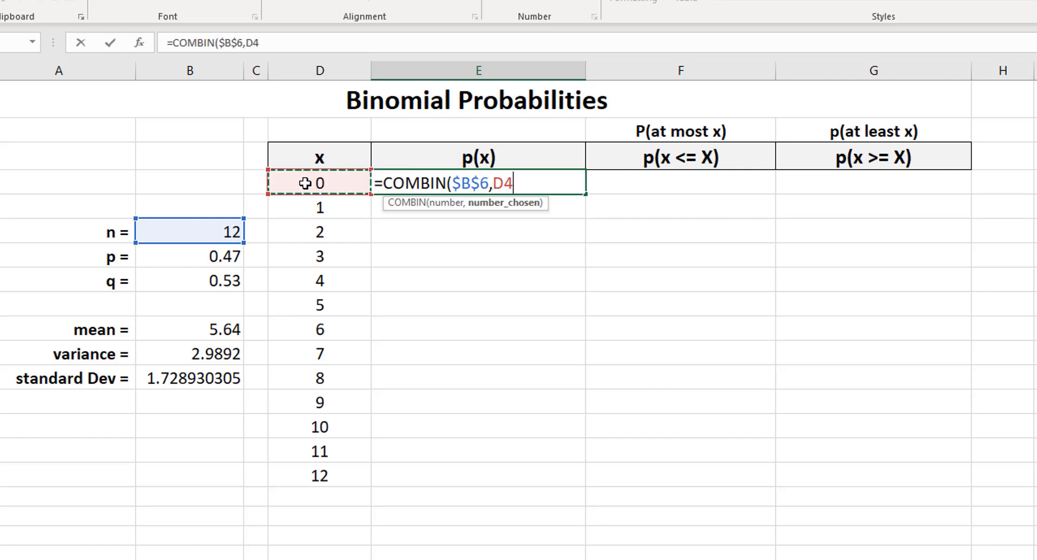
pyautogui.write(')')
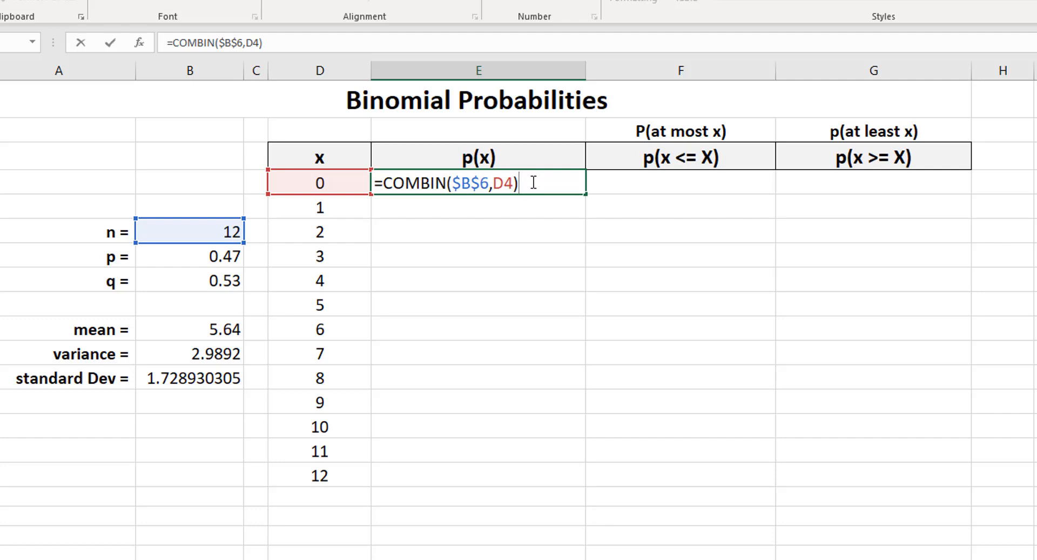
# - Extend the E4 formula with the success factor *($B$7^D4), keeping the reference to p absolute
pyautogui.write('*(')
pyautogui.click(204, 255)
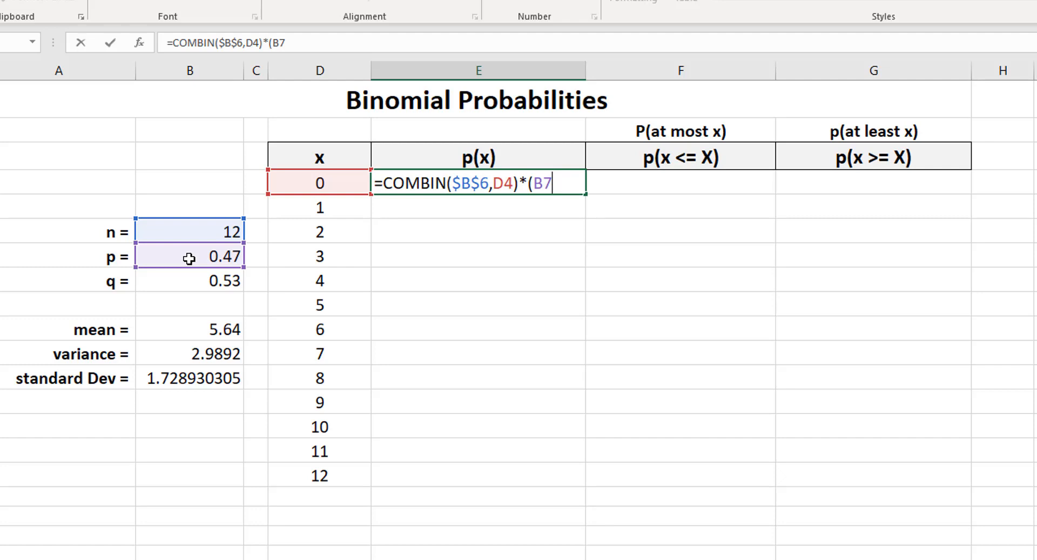
pyautogui.press('F4')
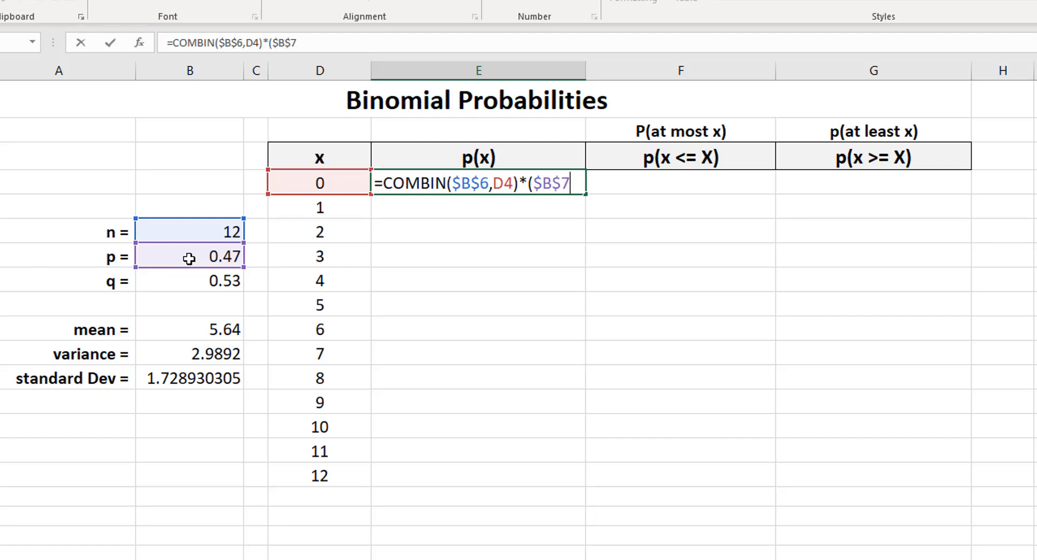
pyautogui.write('^')
pyautogui.click(317, 184)
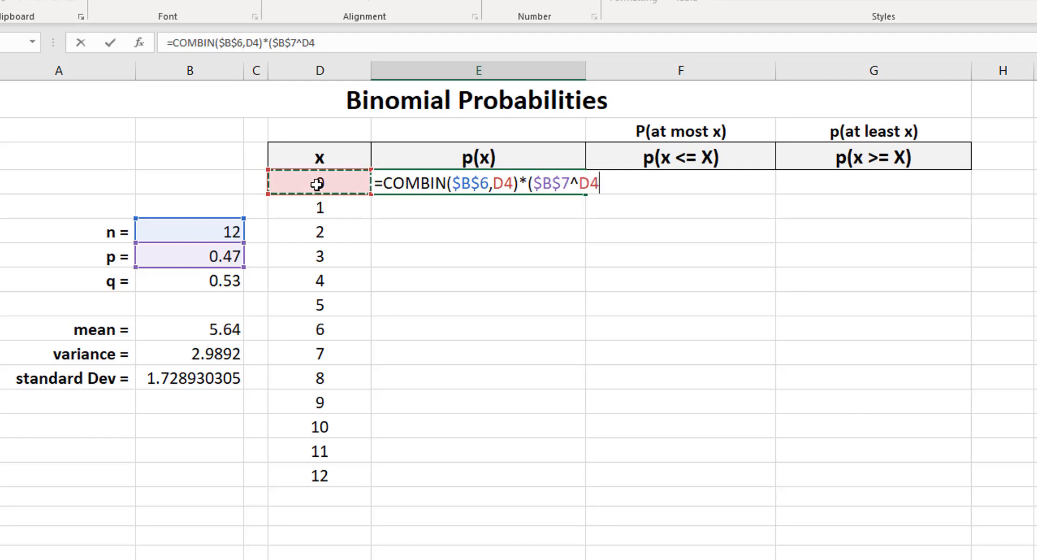
pyautogui.write(')')
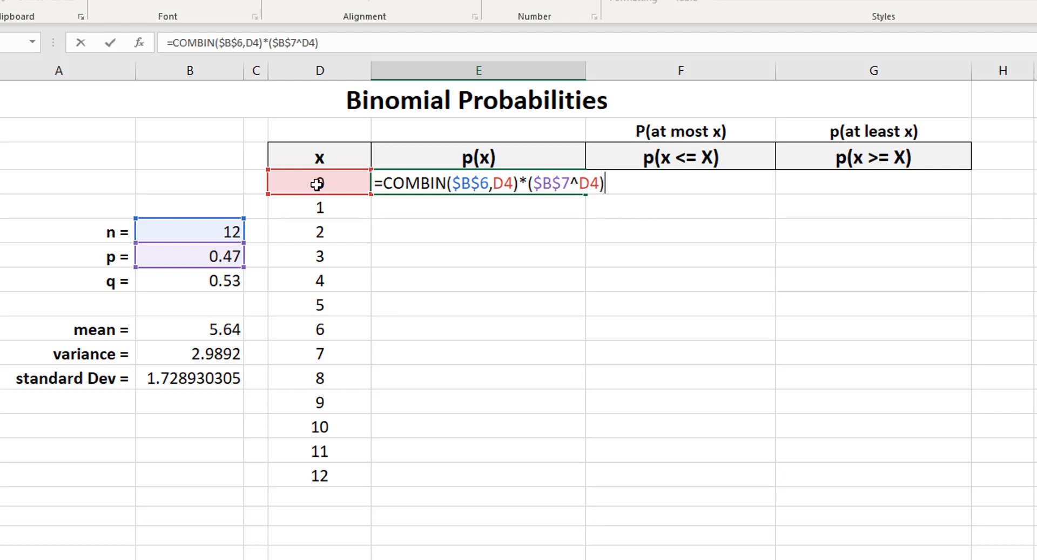
# - Append the failure factor *($B$8^($B$6-D4)) to the E4 formula and enter the completed formula
pyautogui.write('*(')
pyautogui.click(207, 280)
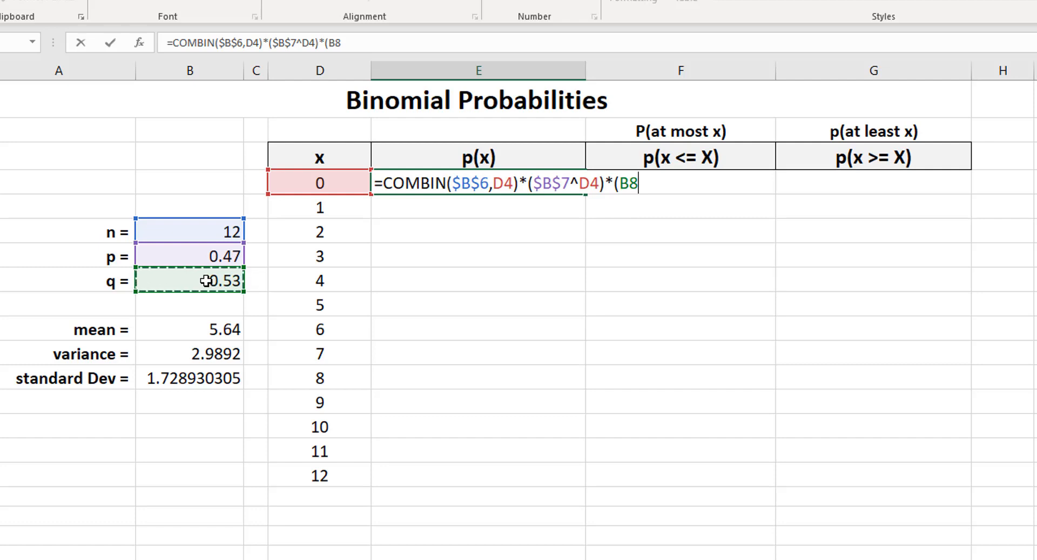
pyautogui.press('F4')
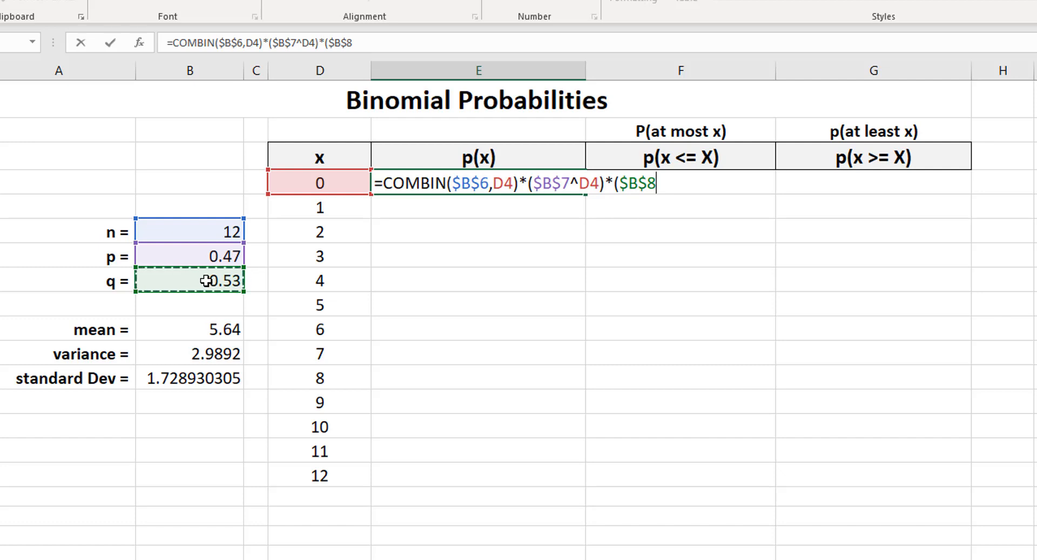
pyautogui.write('^')
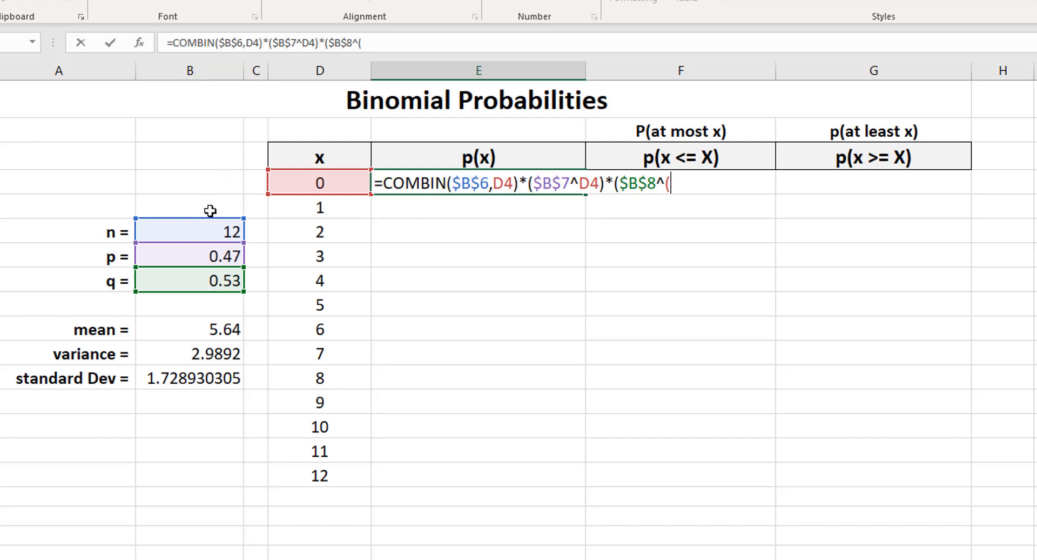
pyautogui.write('(')
pyautogui.click(195, 227)
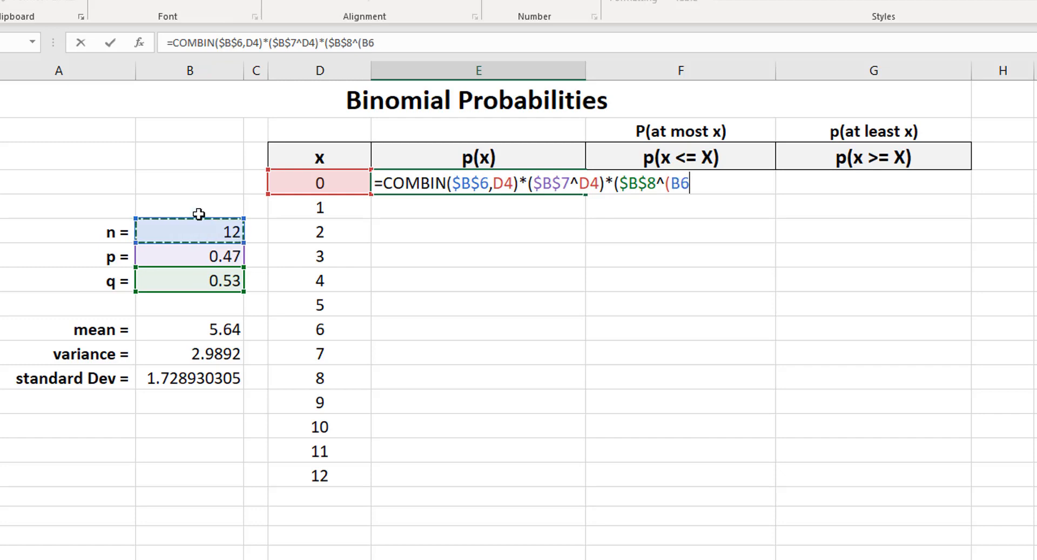
pyautogui.press('F4')
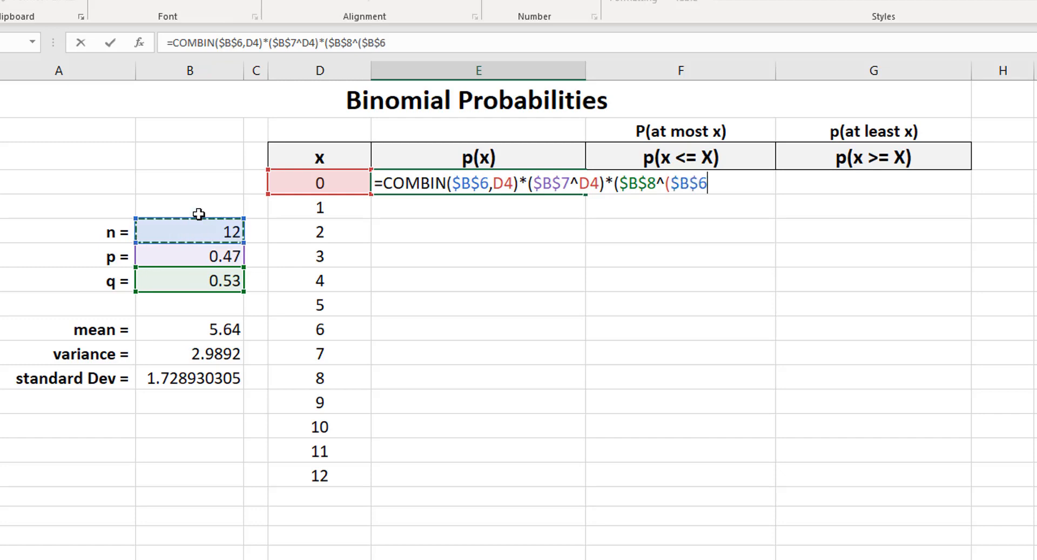
pyautogui.write('-')
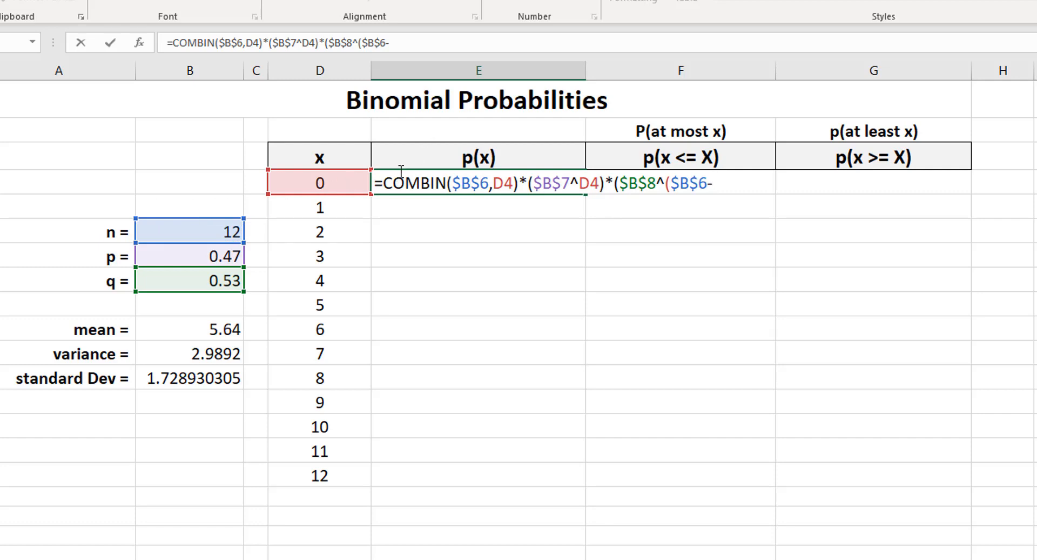
pyautogui.click(317, 184)
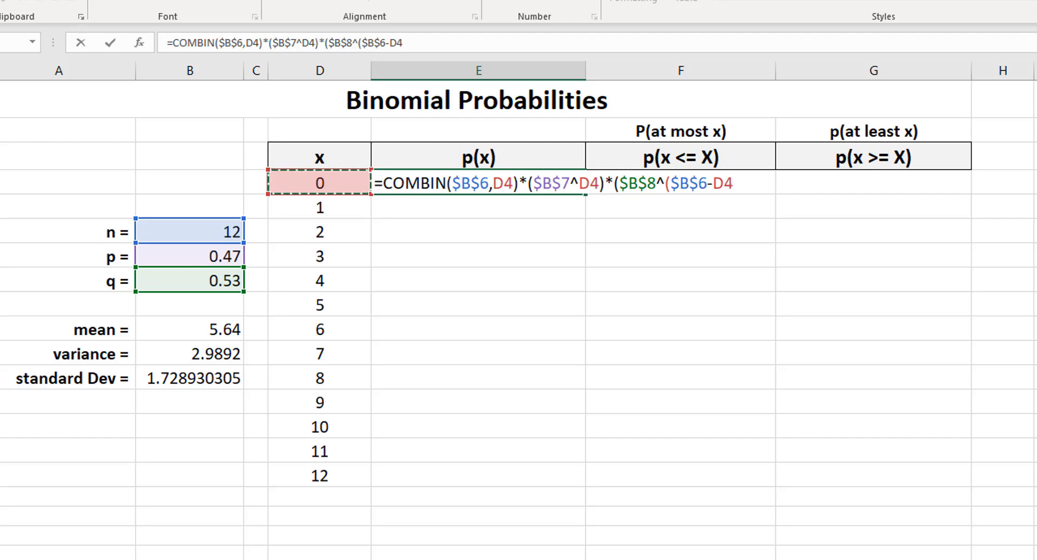
pyautogui.write(')')
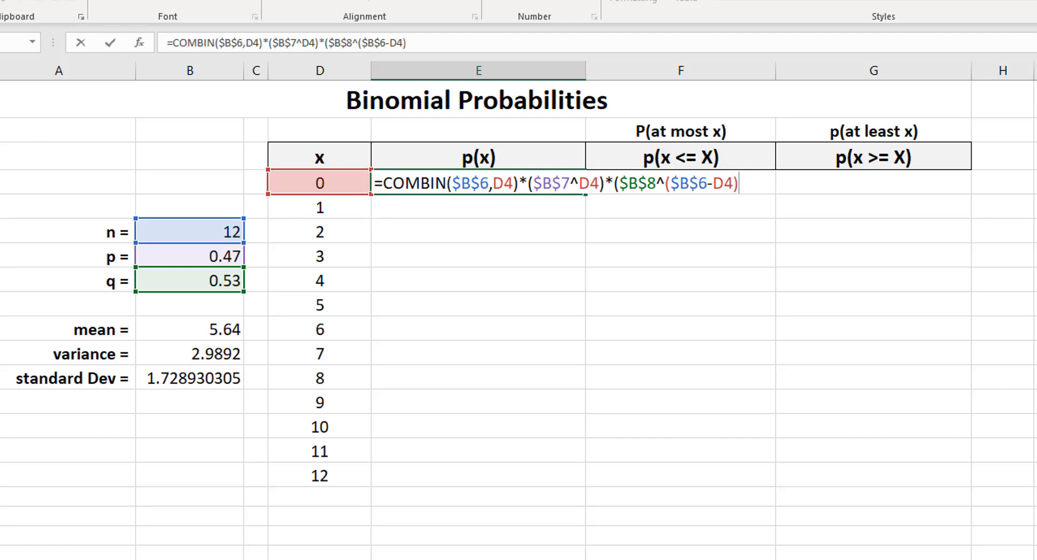
pyautogui.write(')')
pyautogui.press('Return')
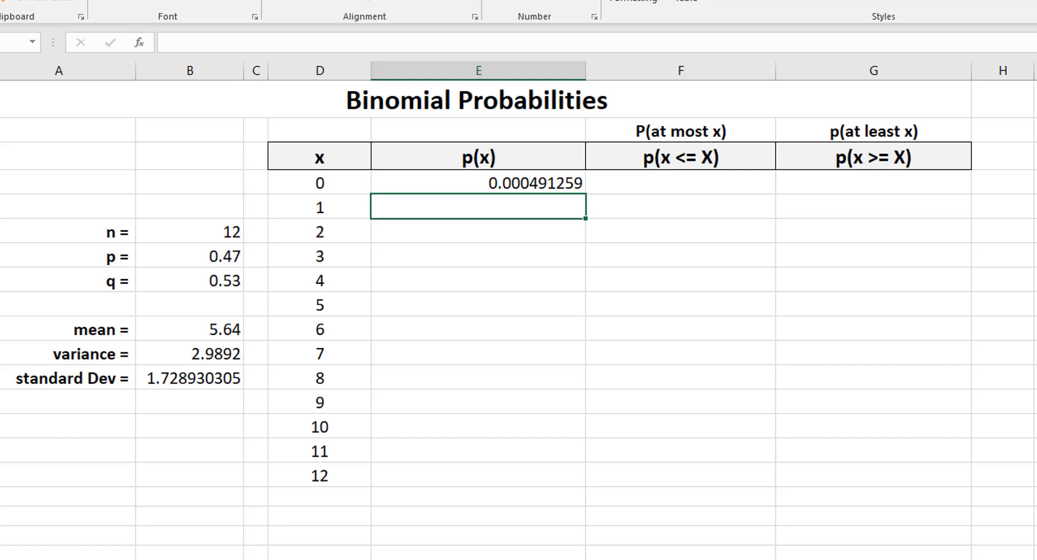
# - Fill the E4 probability formula down the p(x) column through E16
pyautogui.click(555, 183)
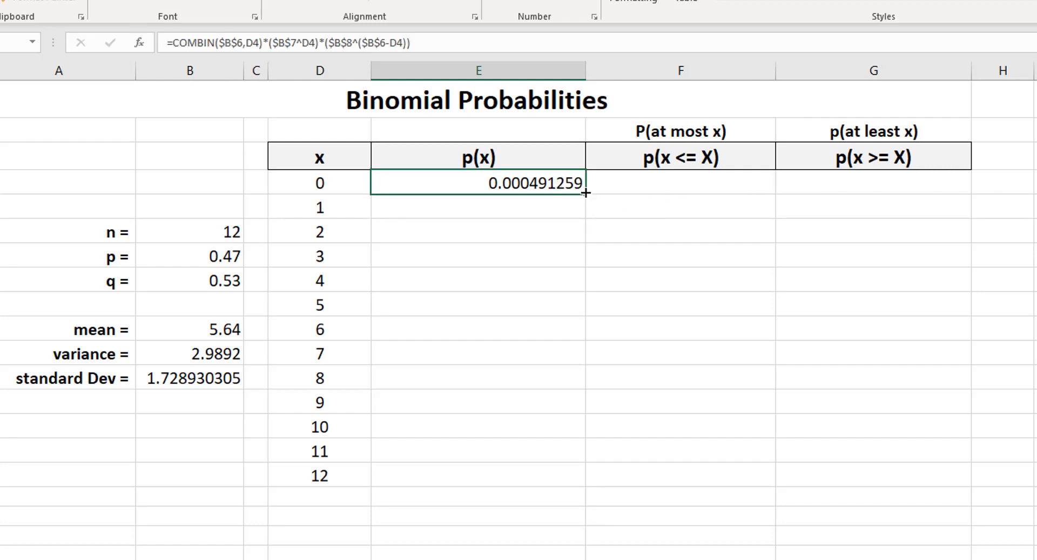
pyautogui.moveTo(585, 192); pyautogui.dragTo(530, 495)
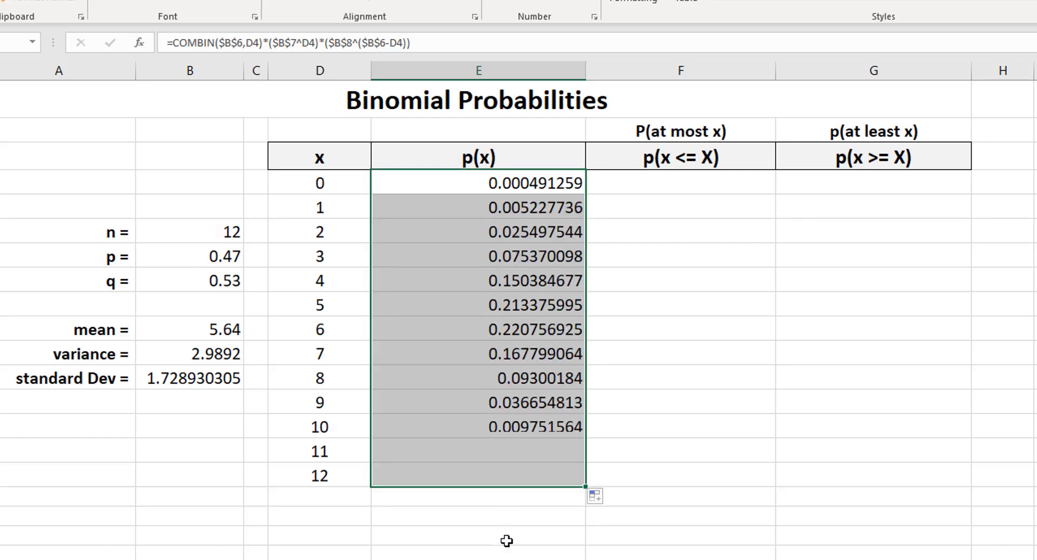
pyautogui.click(527, 557)
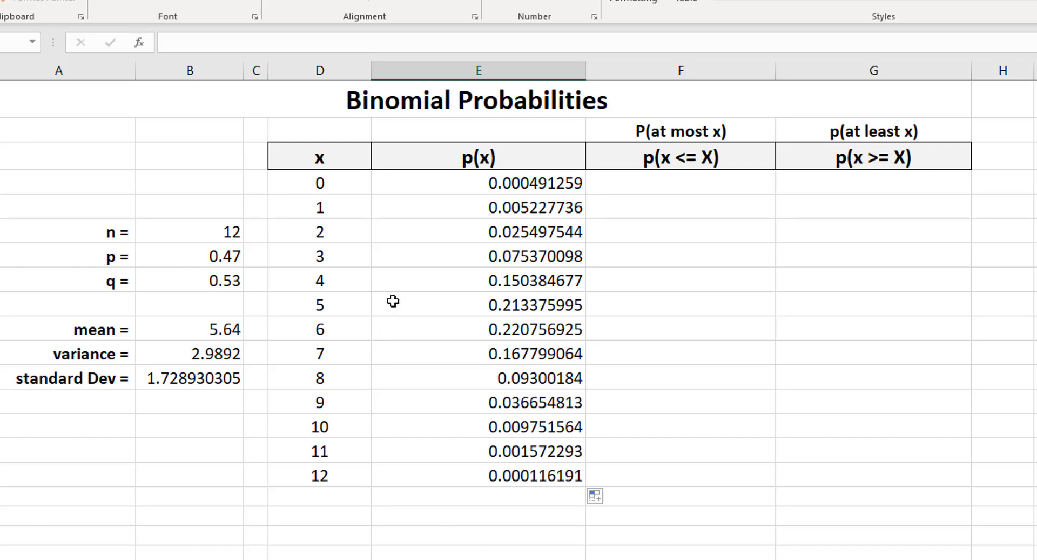
# - Examine how the p(x) formulas in E4, E5, E9 and E10 reference the x values, and compare with the mean
pyautogui.click(441, 183)
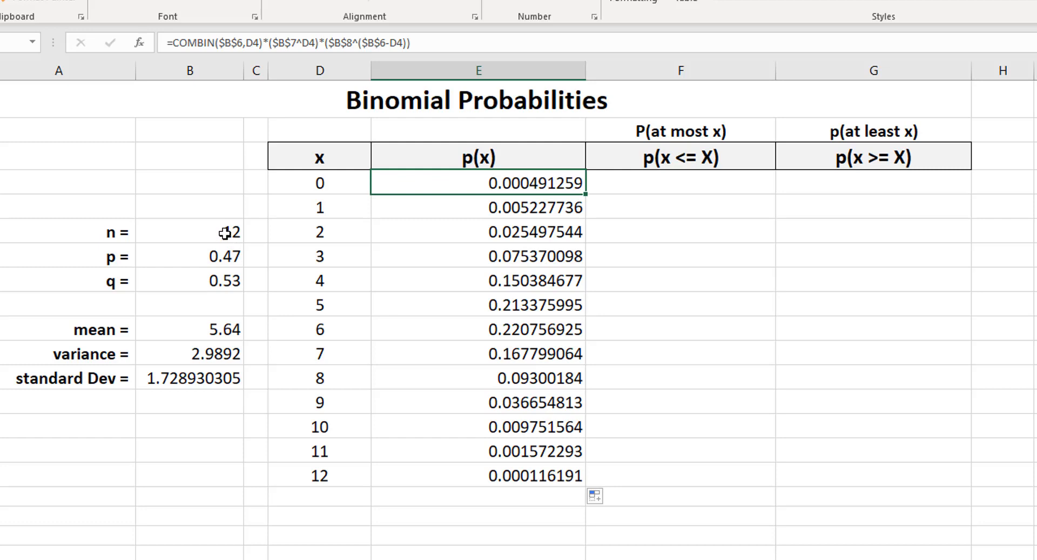
pyautogui.click(326, 186)
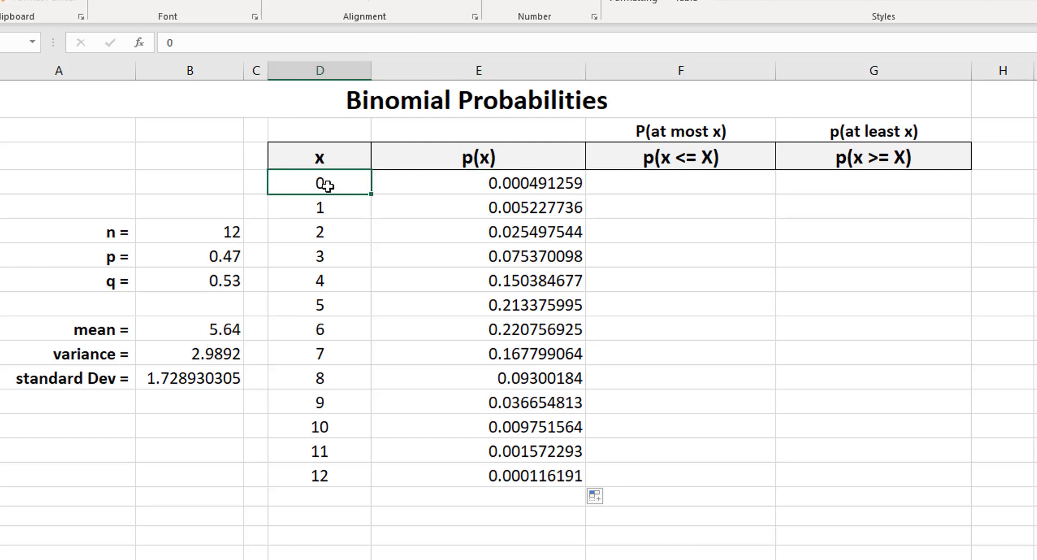
pyautogui.click(463, 207)
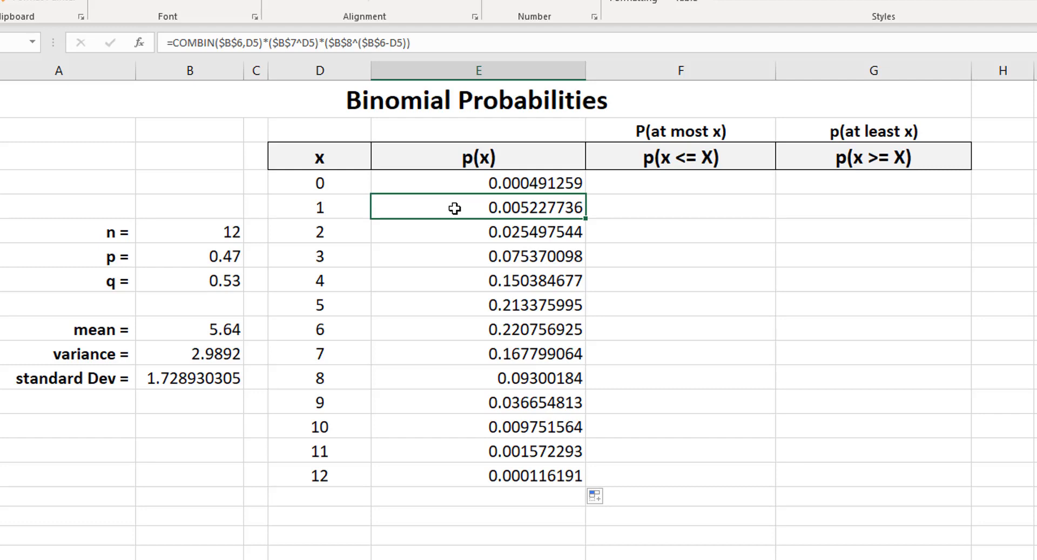
pyautogui.click(417, 311)
pyautogui.click(416, 331)
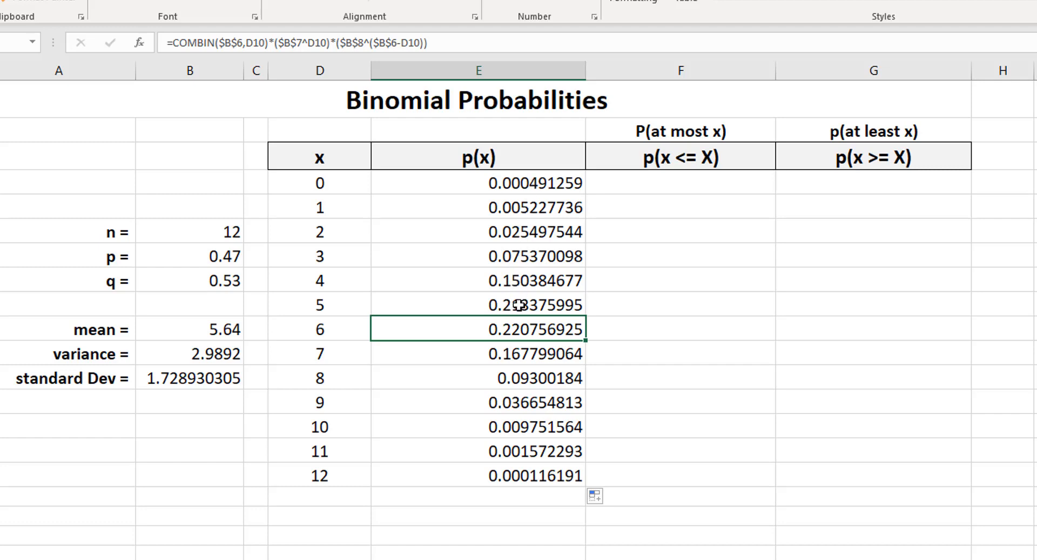
pyautogui.click(325, 330)
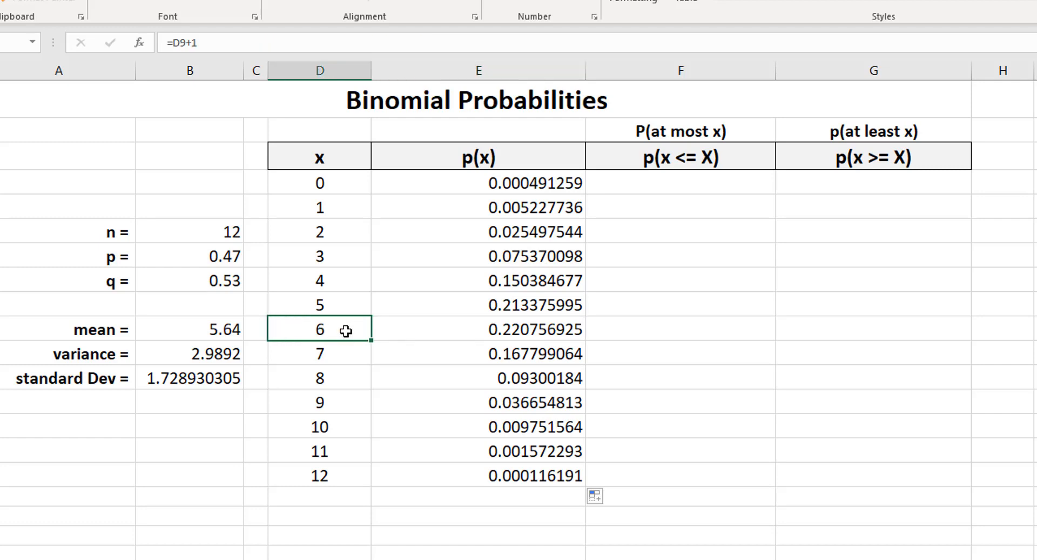
pyautogui.click(204, 334)
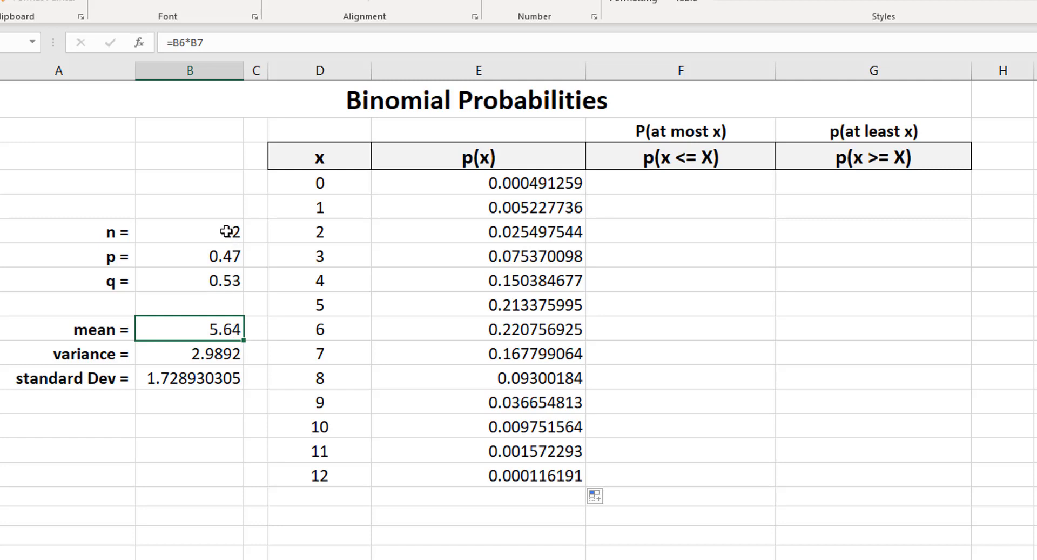
pyautogui.press('Right')
pyautogui.press('Right')
pyautogui.press('Right')
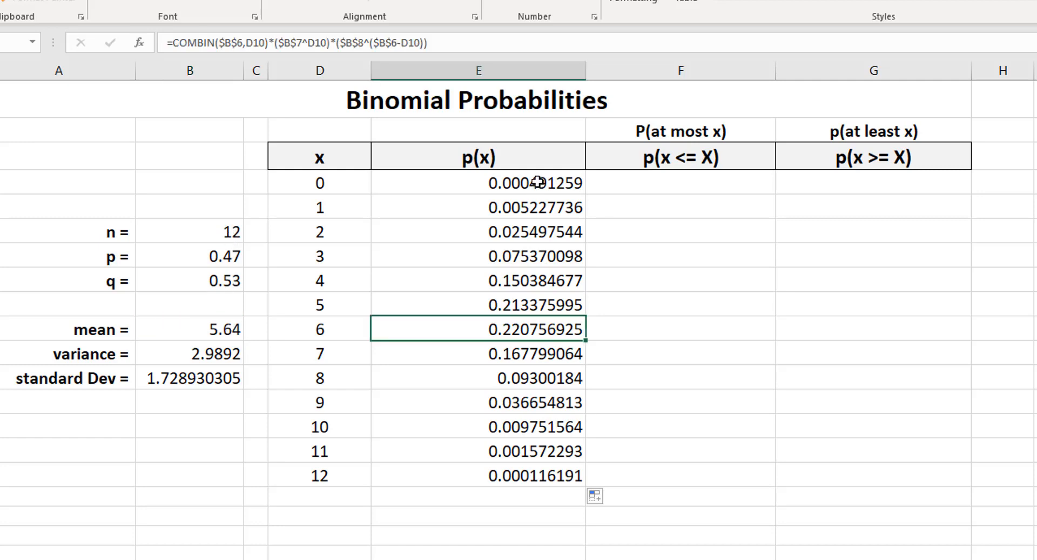
# - Clear the p(x) formulas in E4:E16 and start a BINOM.DIST formula in E4
pyautogui.moveTo(539, 182); pyautogui.dragTo(502, 485)
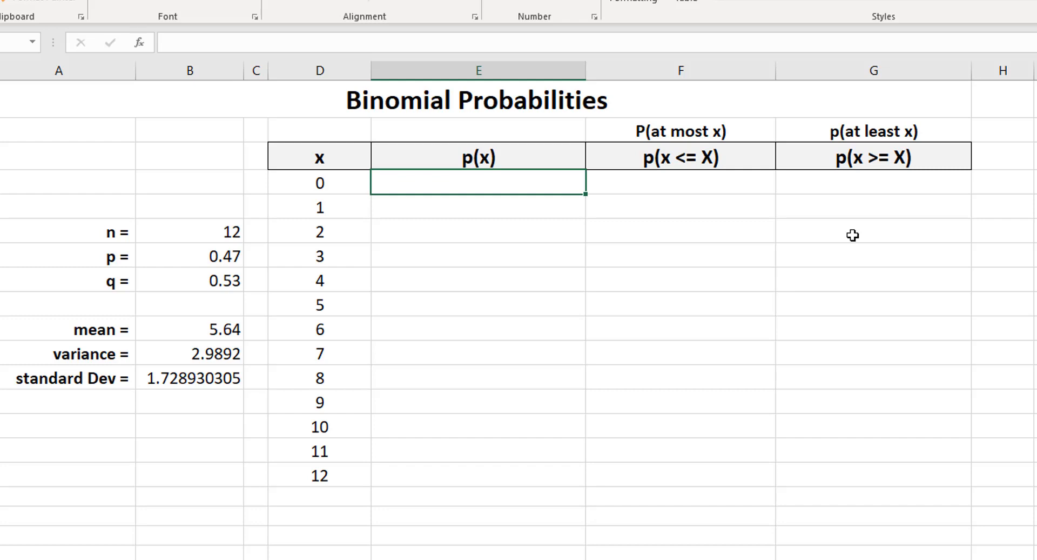
pyautogui.write('=b')
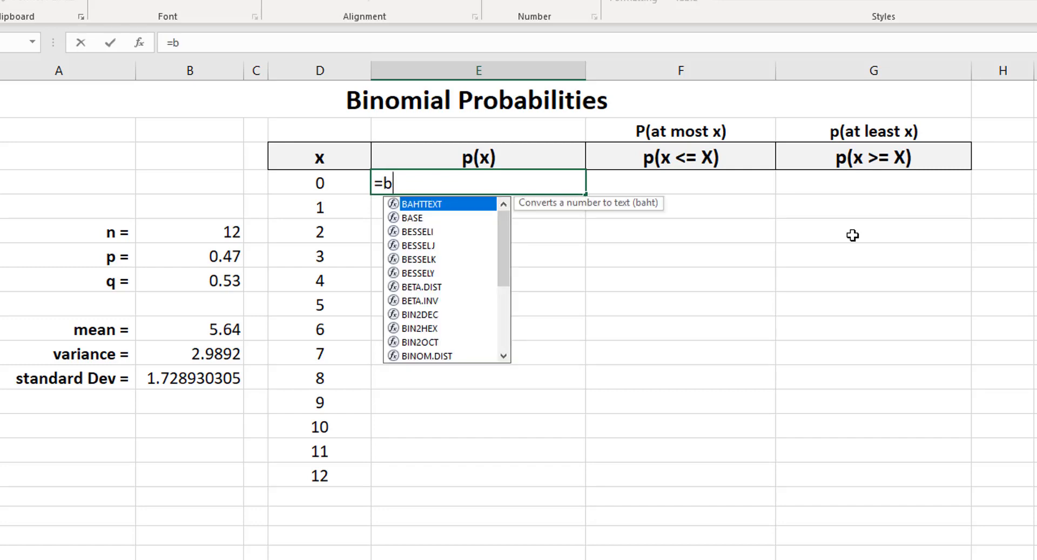
pyautogui.write('in')
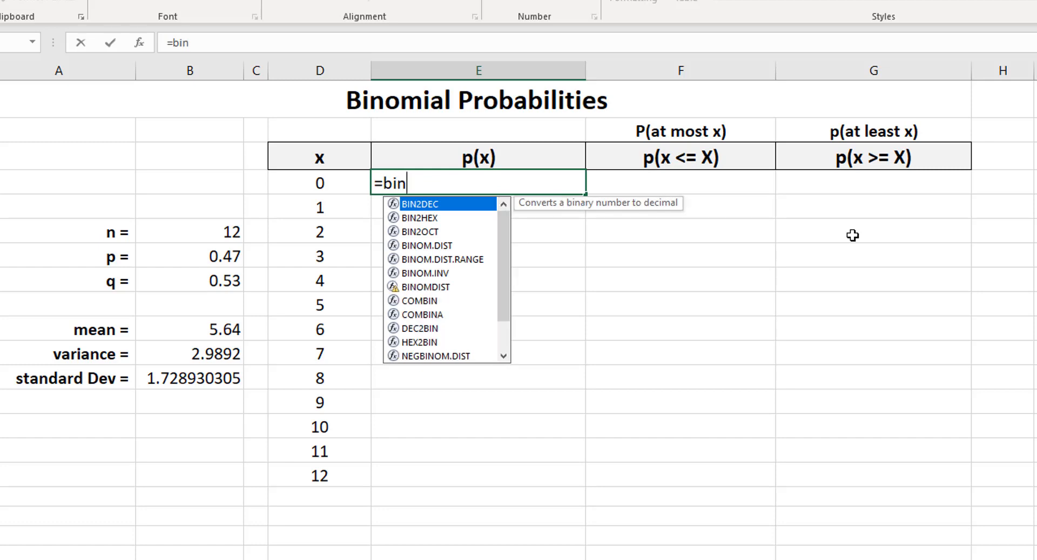
pyautogui.write('o')
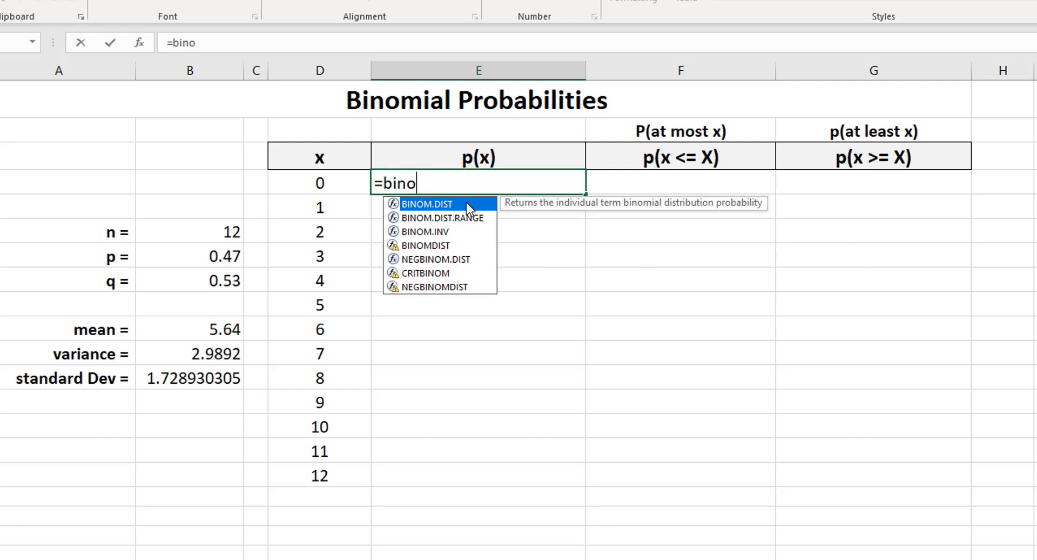
pyautogui.doubleClick(430, 208)
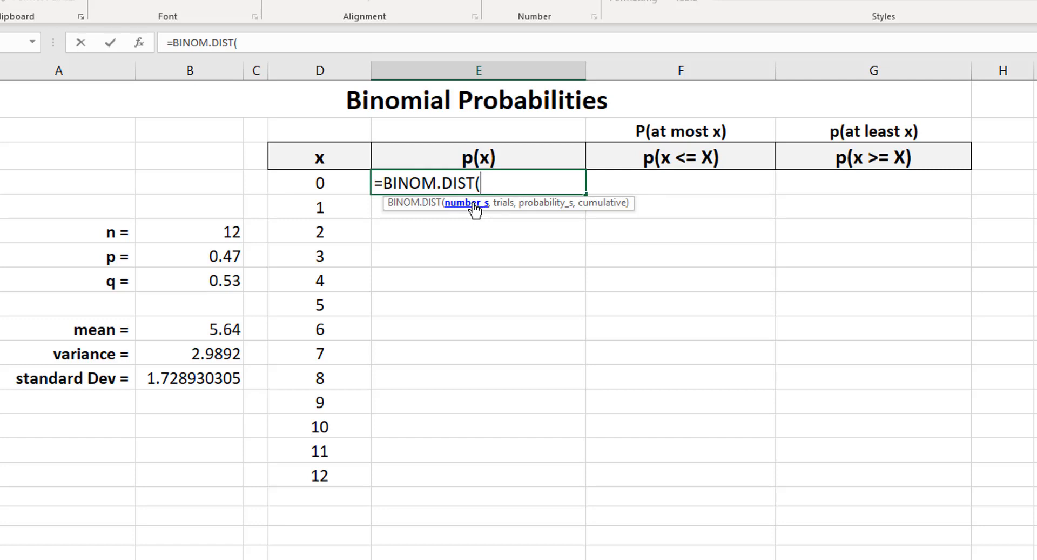
# - Supply D4 as the number of successes and the absolute reference $B$6 as the trials in the E4 formula
pyautogui.click(319, 183)
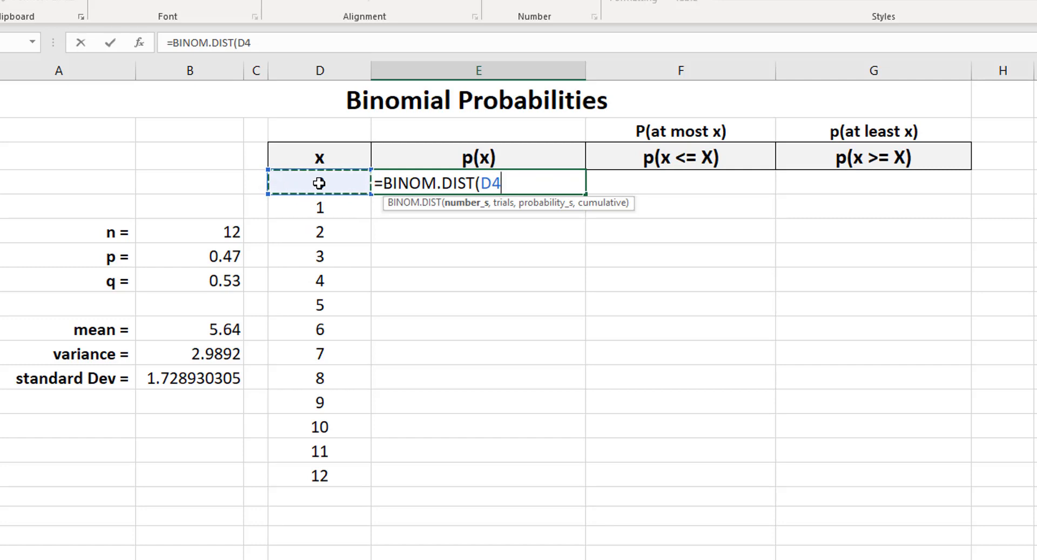
pyautogui.write(',')
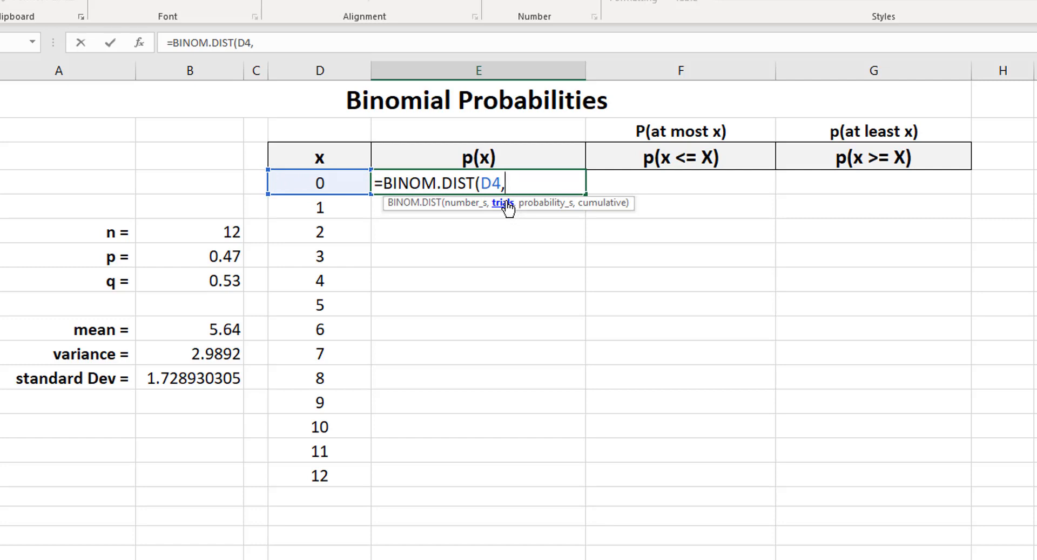
pyautogui.click(214, 230)
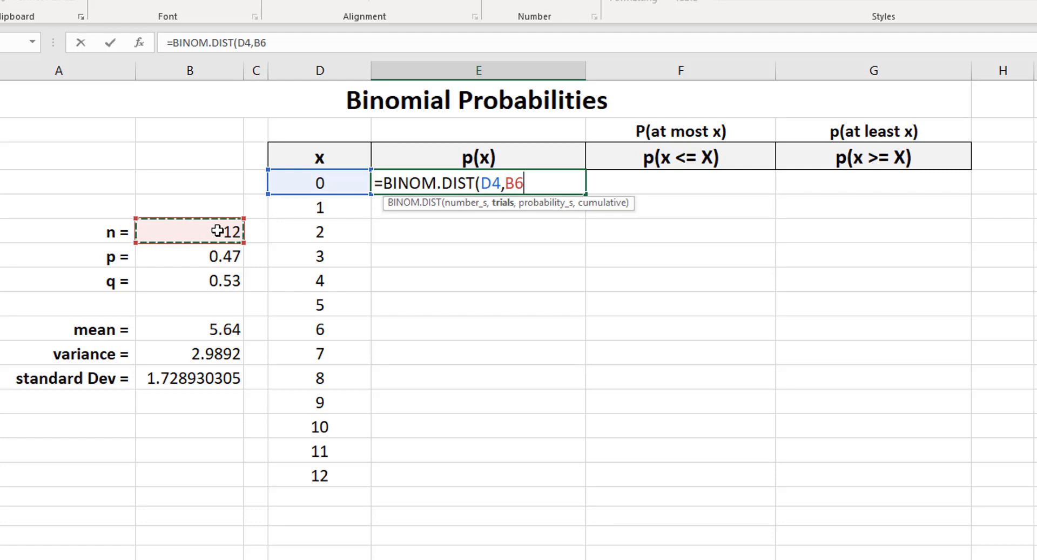
pyautogui.press('F4')
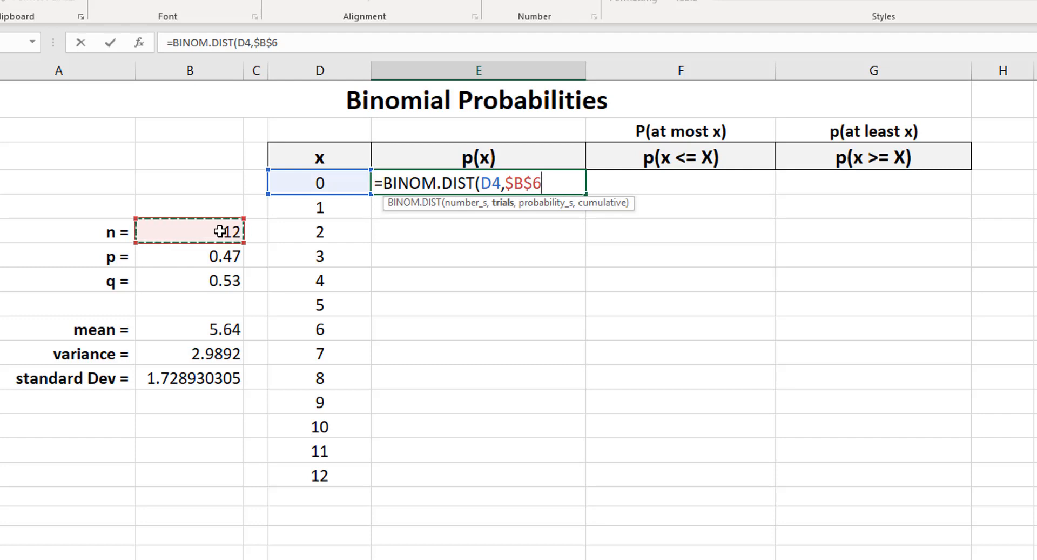
pyautogui.write(',')
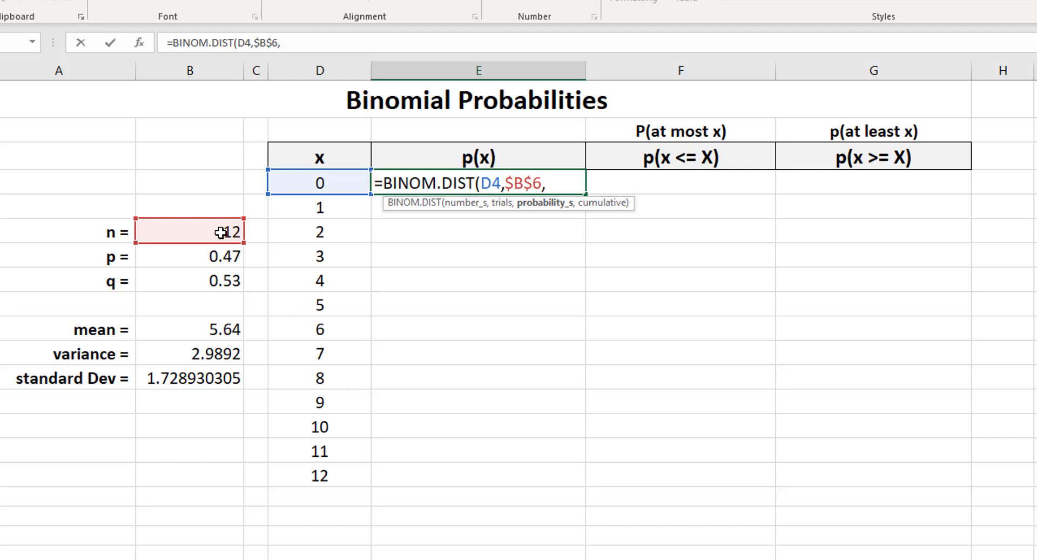
# - Complete the E4 formula with $B$7 as the probability and FALSE for the probability mass function, and enter it
pyautogui.click(201, 255)
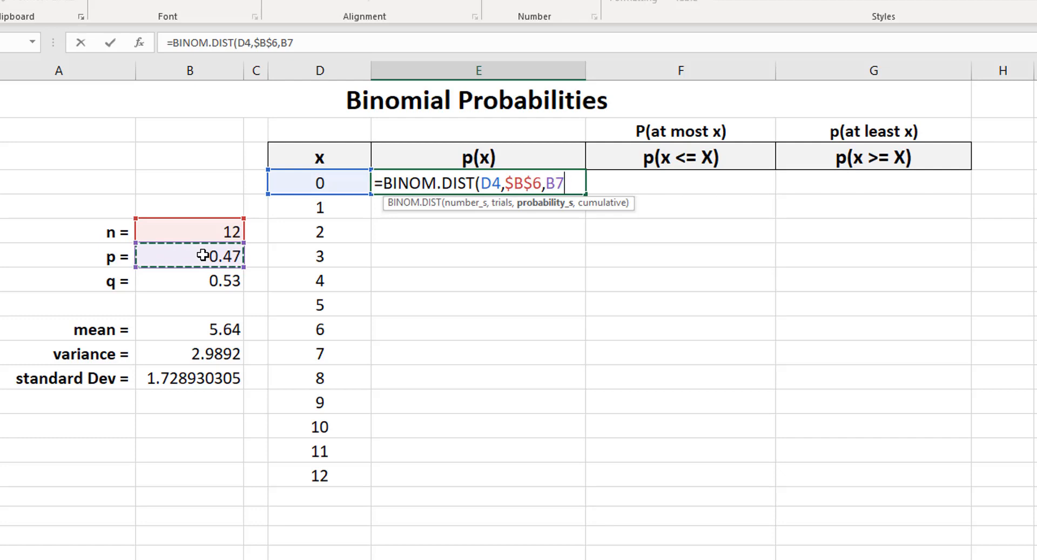
pyautogui.press('F4')
pyautogui.write(',')
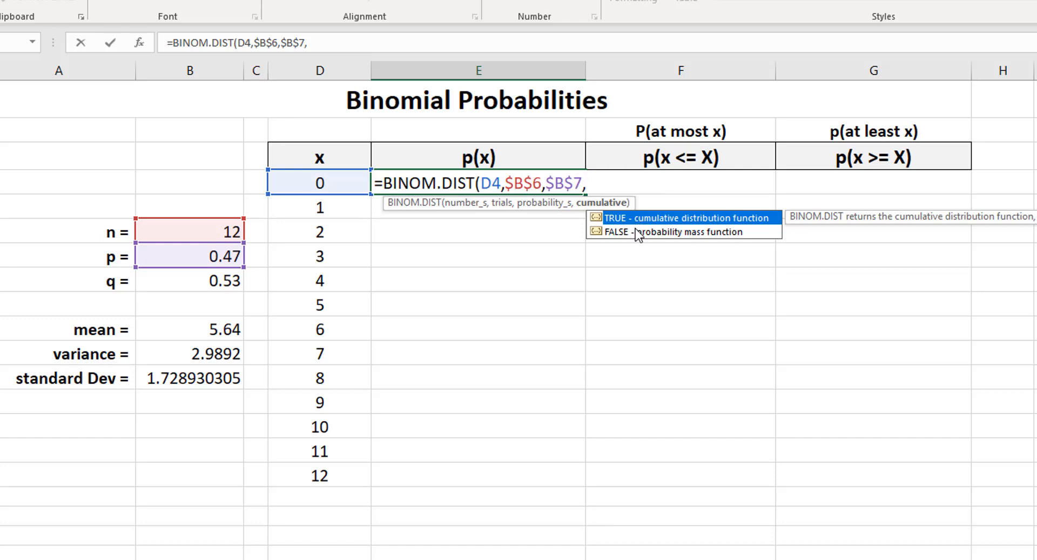
pyautogui.click(635, 229)
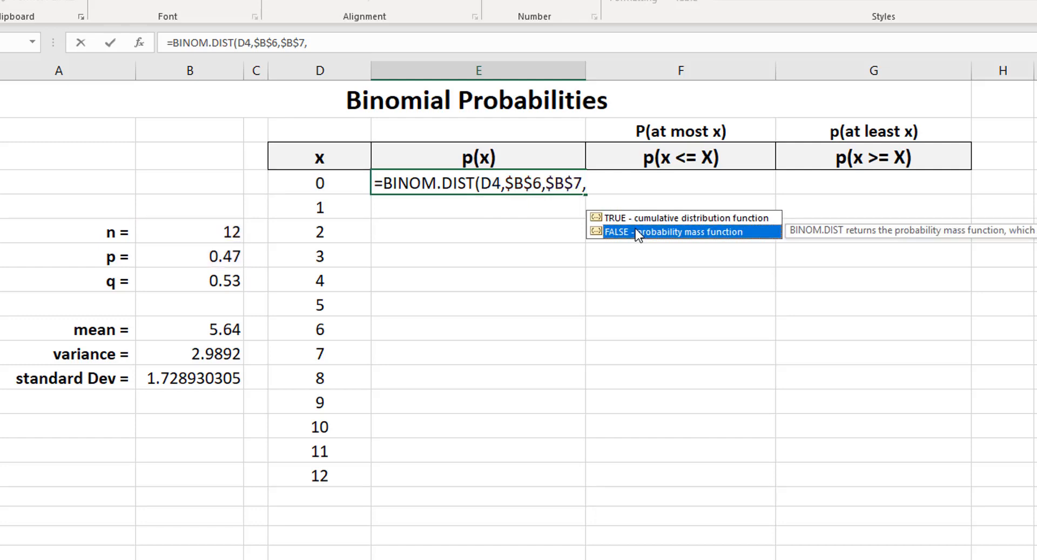
pyautogui.doubleClick(669, 230)
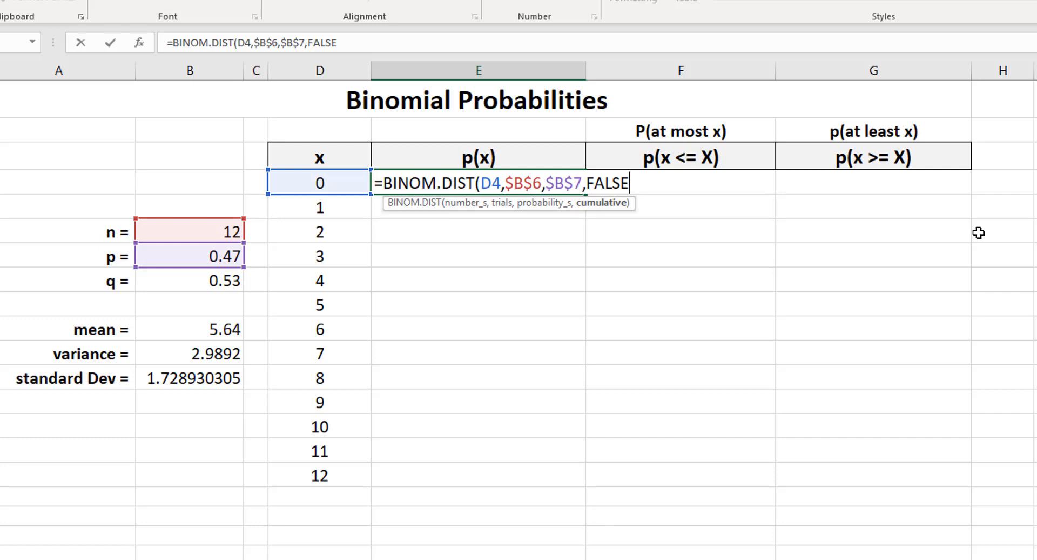
pyautogui.write(')')
pyautogui.press('Return')
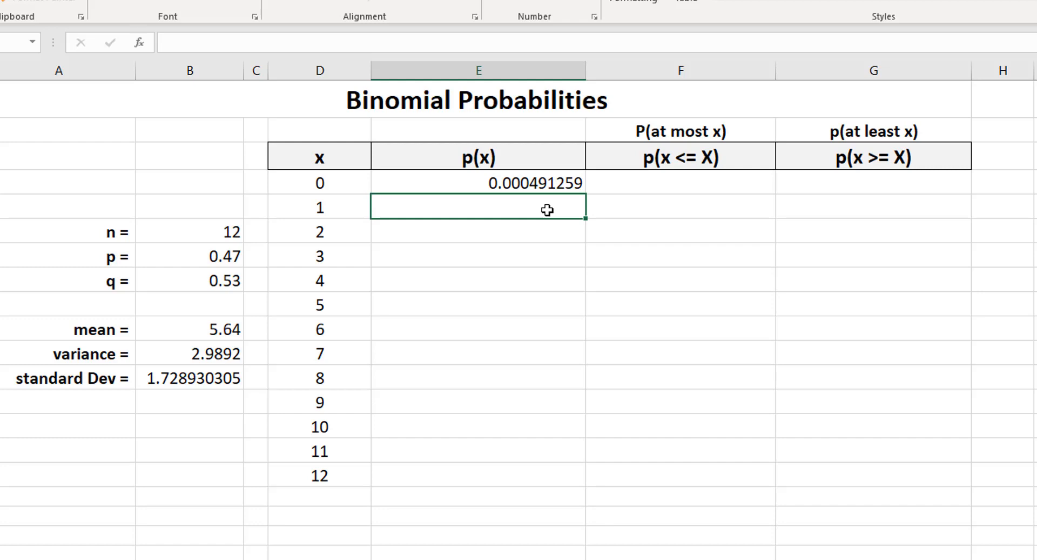
# - Fill the BINOM.DIST formula from E4 down the p(x) column through E16
pyautogui.click(546, 180)
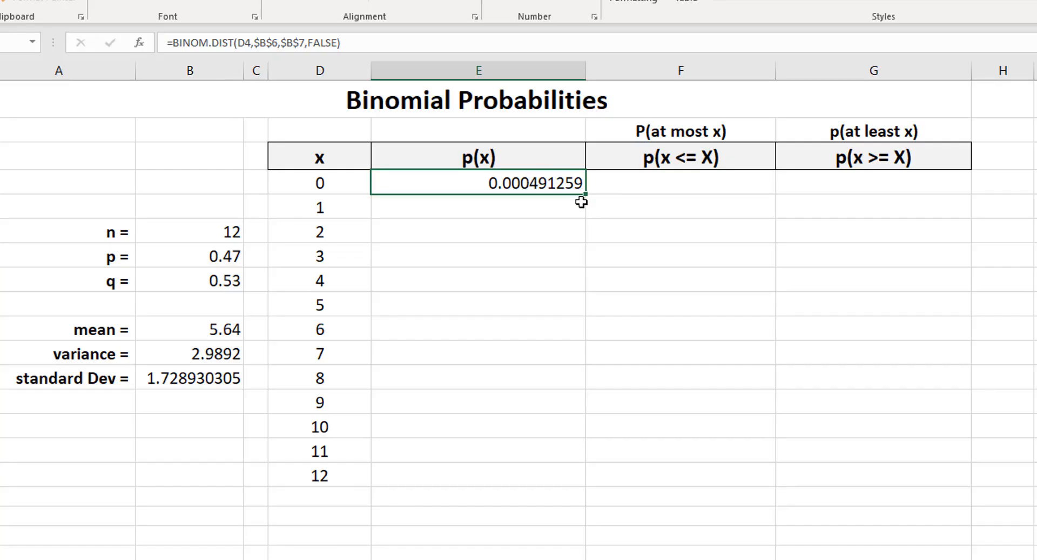
pyautogui.moveTo(587, 196); pyautogui.dragTo(570, 492)
pyautogui.click(528, 534)
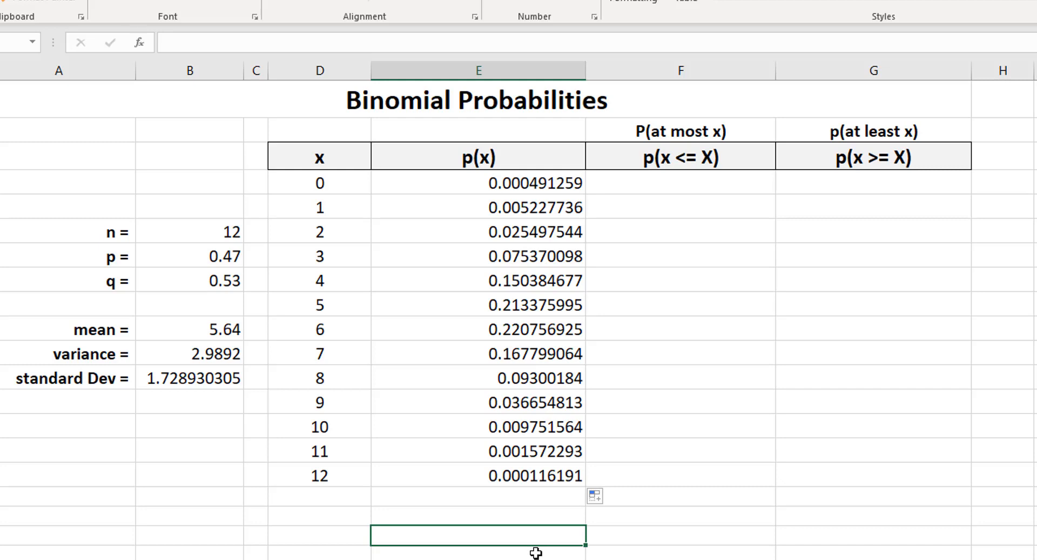
# - Check the total of the p(x) column with =SUM(E4:E16) in E18, and delete the check formula
pyautogui.click(493, 518)
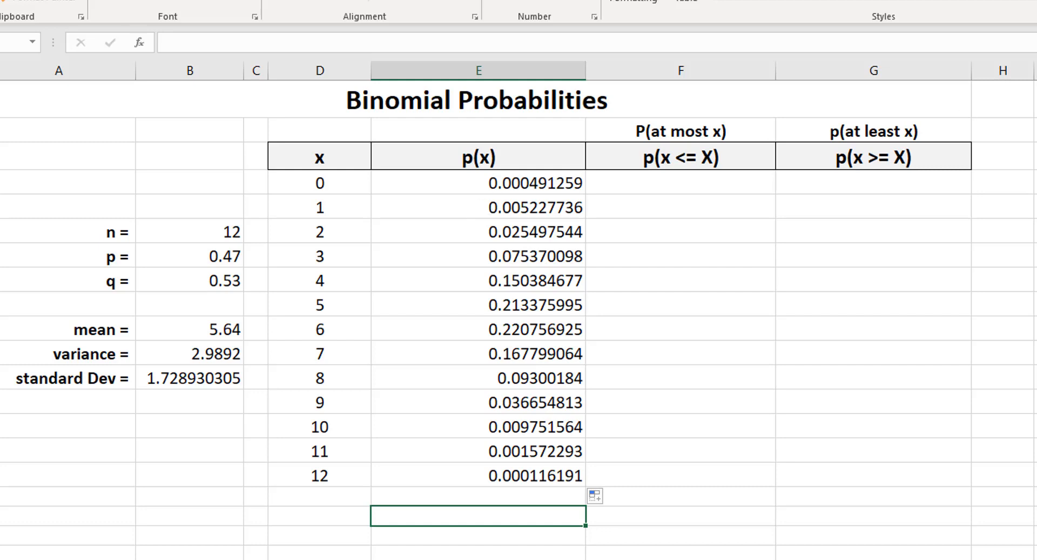
pyautogui.write('=sum')
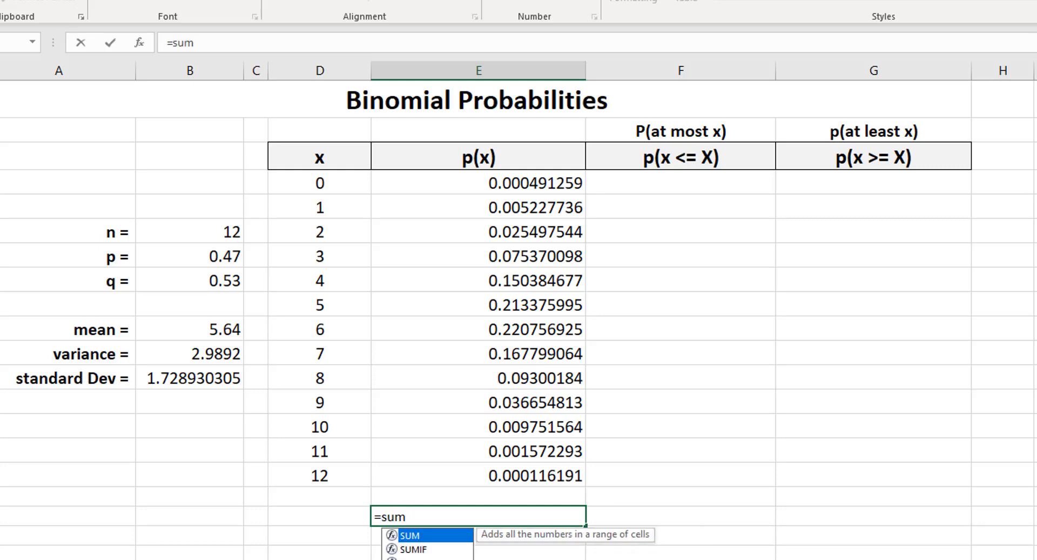
pyautogui.write('(')
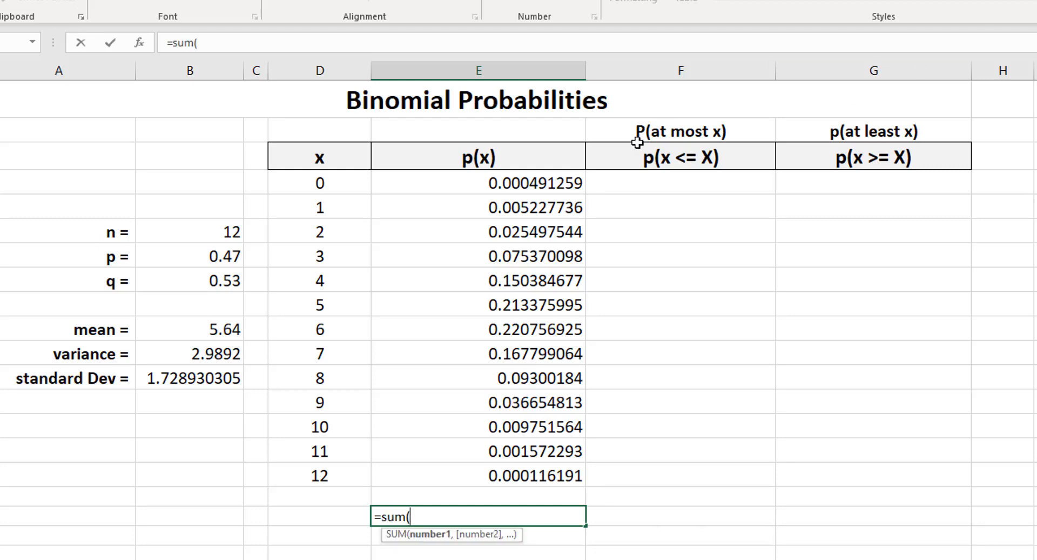
pyautogui.moveTo(513, 184); pyautogui.dragTo(490, 470)
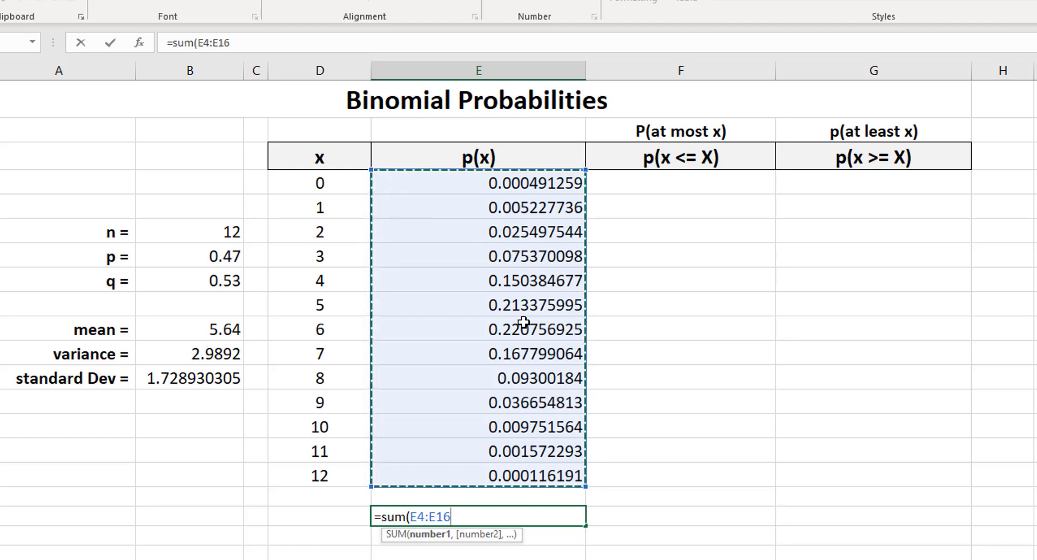
pyautogui.write(')')
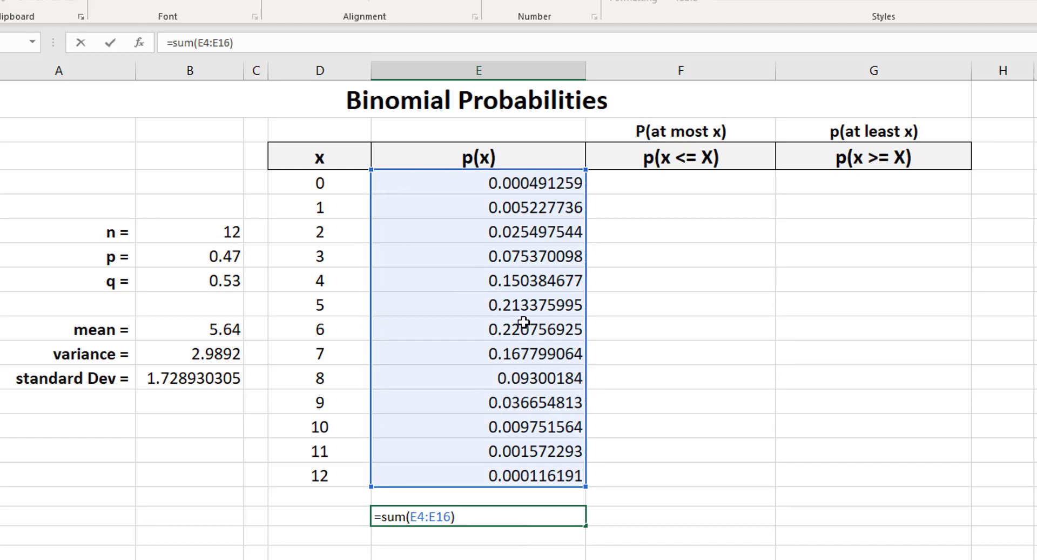
pyautogui.press('Return')
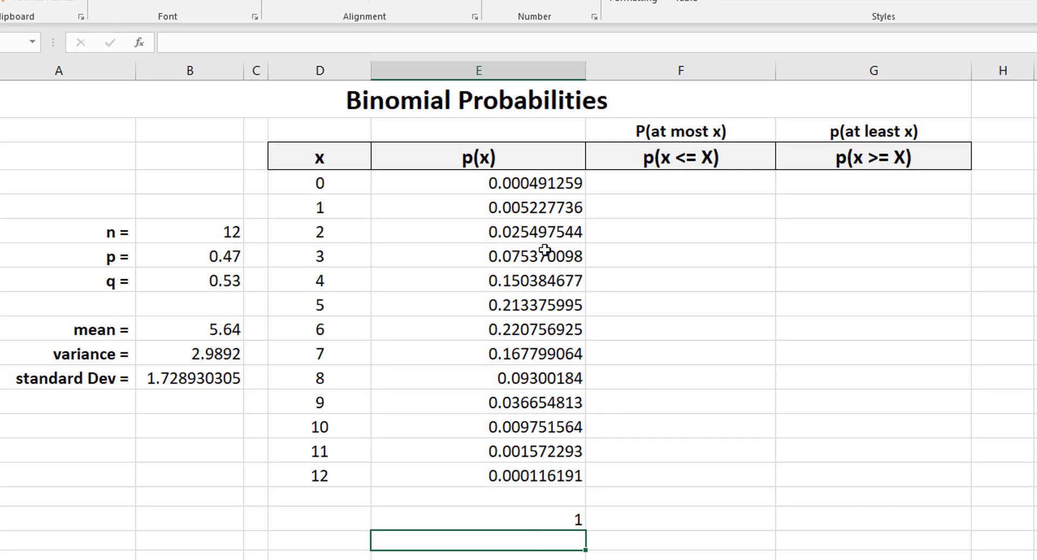
pyautogui.click(525, 520)
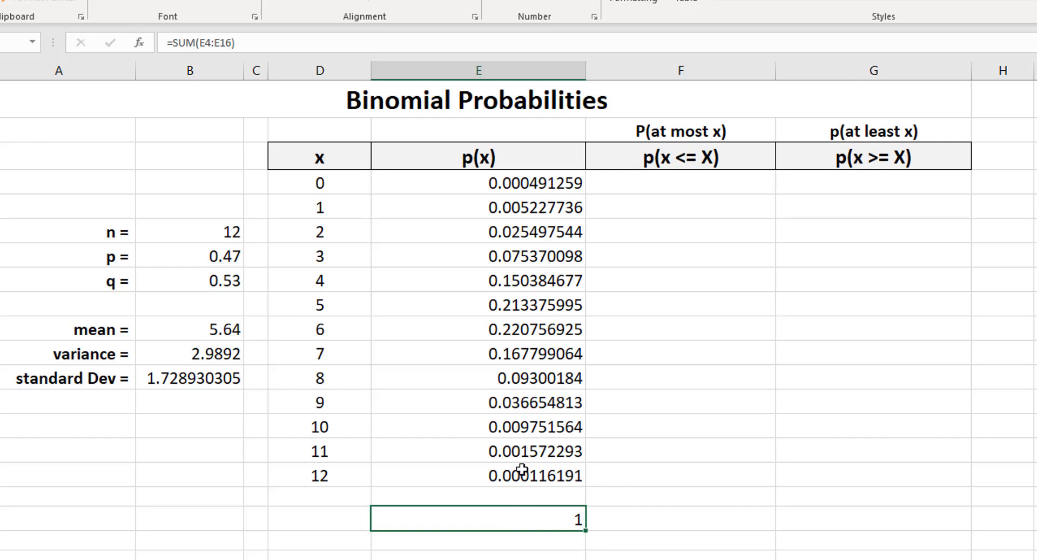
pyautogui.press('Delete')
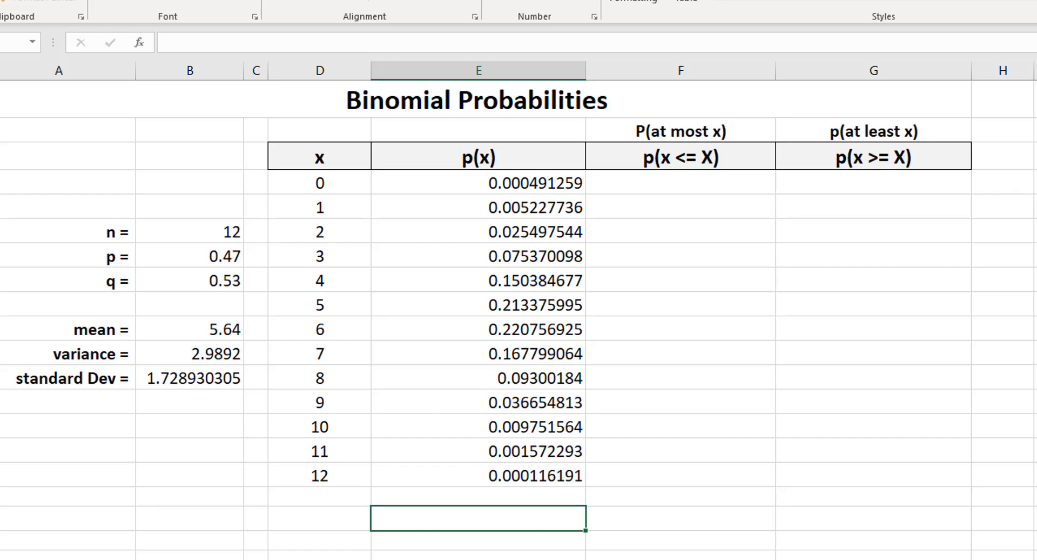
# - Review the survey questions on the problem slide, and examine the p(x) formulas in E4 through E8 of the worksheet
pyautogui.hotkey('alt', 'Tab')
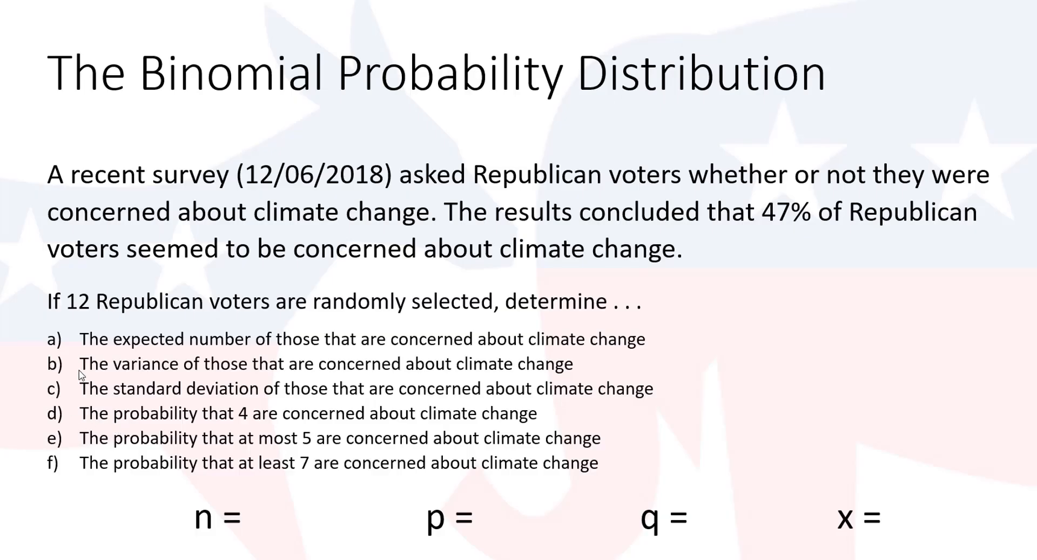
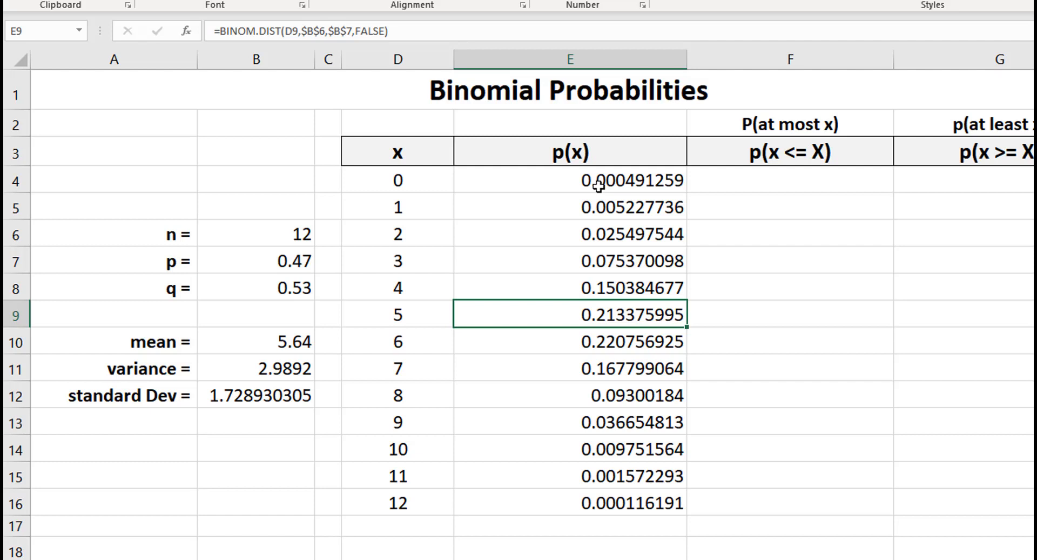
pyautogui.click(595, 206)
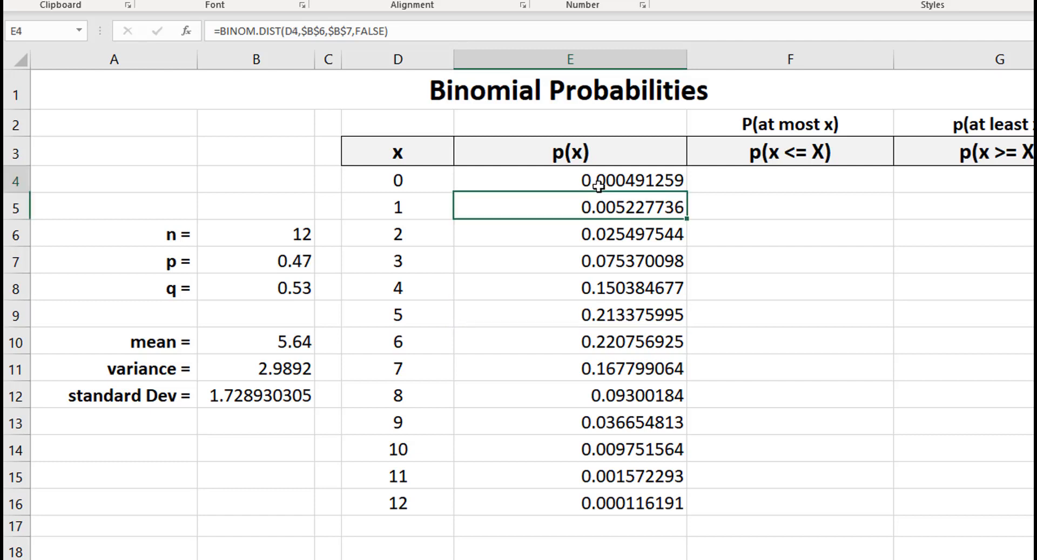
pyautogui.click(598, 184)
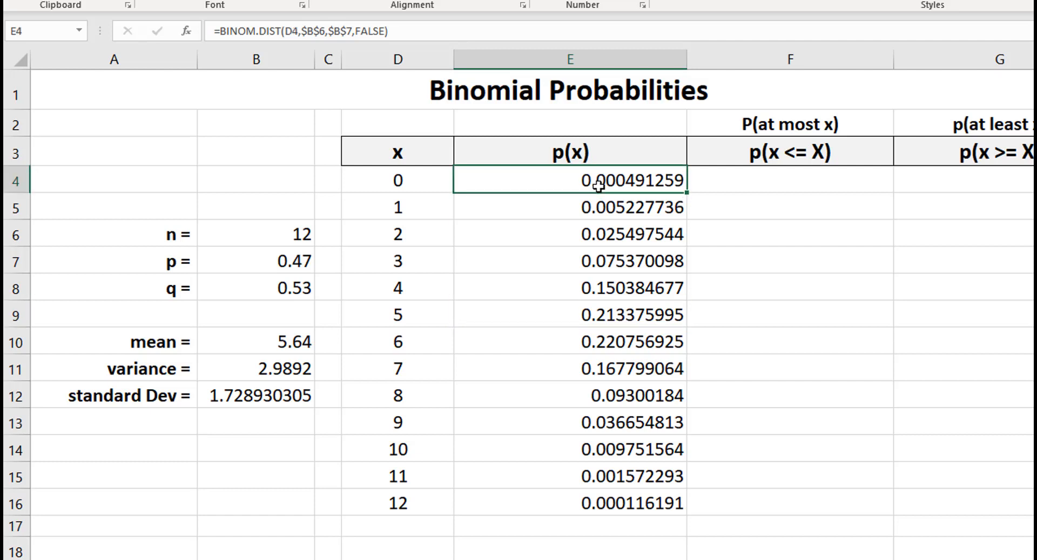
pyautogui.click(579, 206)
pyautogui.click(518, 183)
pyautogui.click(513, 202)
pyautogui.click(495, 229)
pyautogui.click(497, 255)
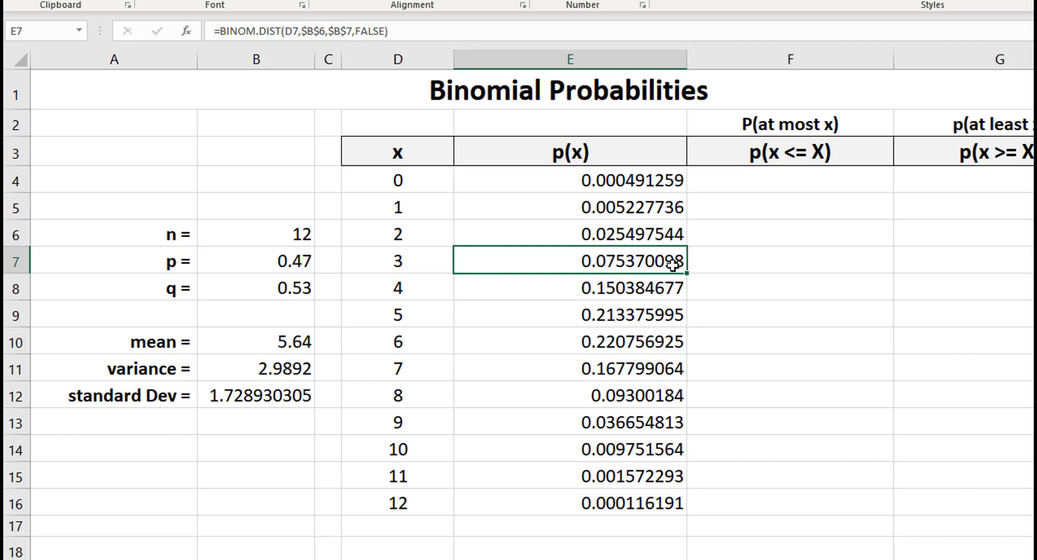
pyautogui.click(638, 289)
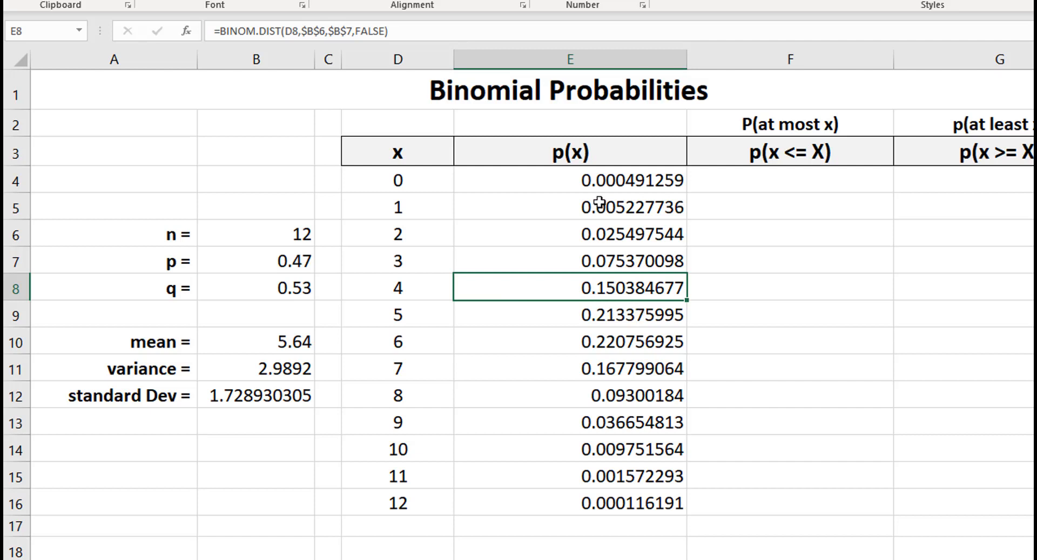
# - Examine the individual p(x) values for x = 0 through 5 that make up P(at most 5), ending at F9
pyautogui.click(602, 181)
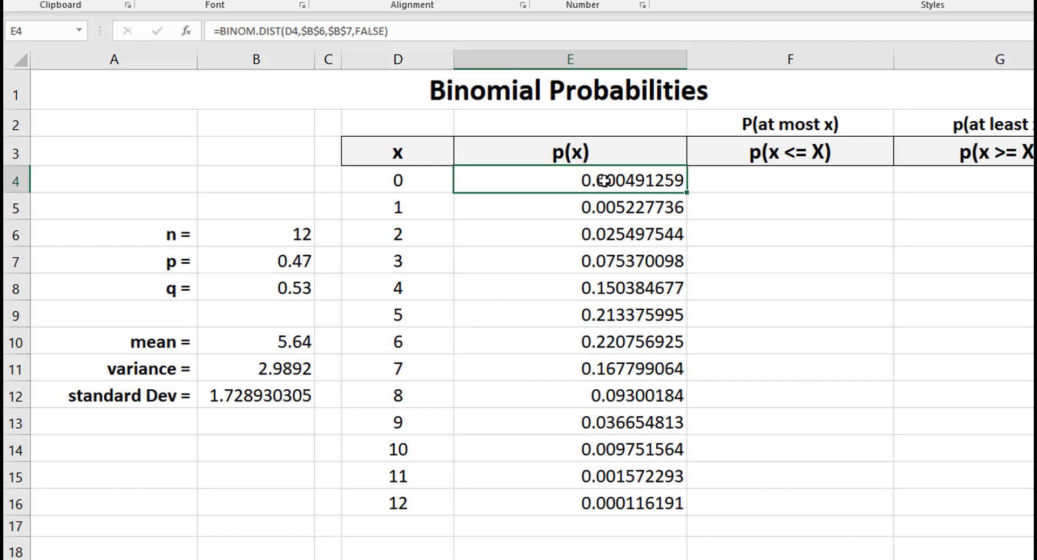
pyautogui.click(622, 205)
pyautogui.click(622, 239)
pyautogui.click(617, 260)
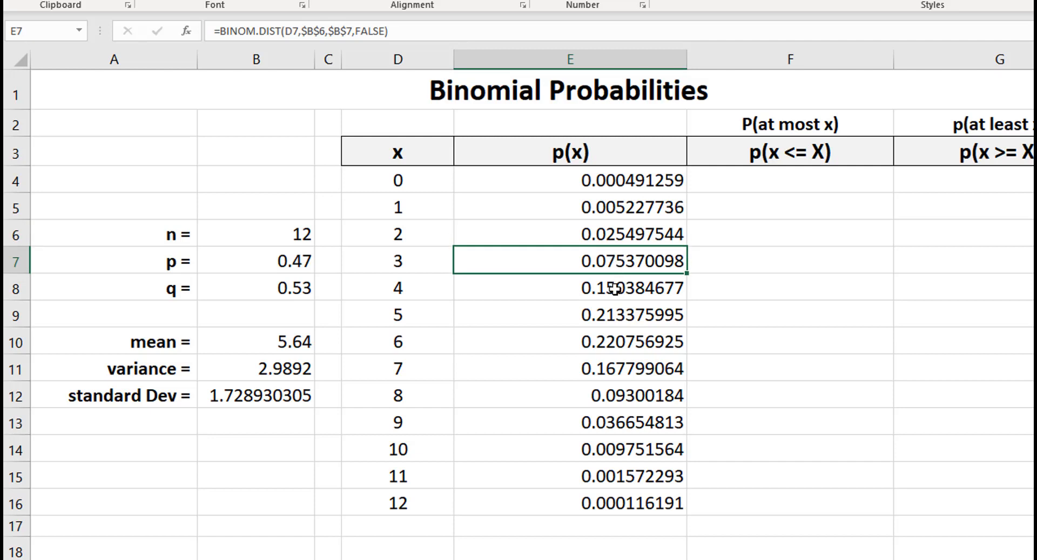
pyautogui.click(615, 289)
pyautogui.click(634, 315)
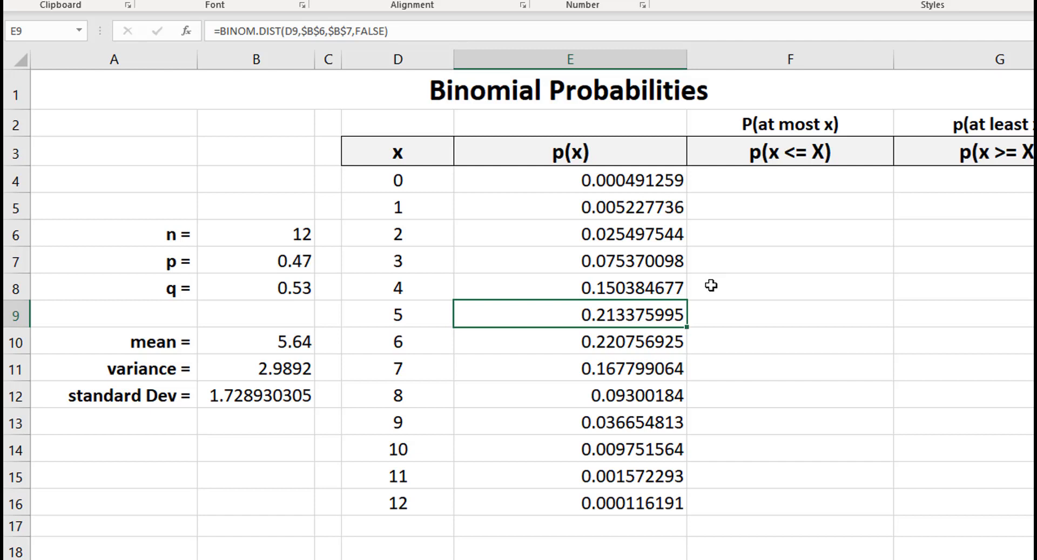
pyautogui.click(735, 319)
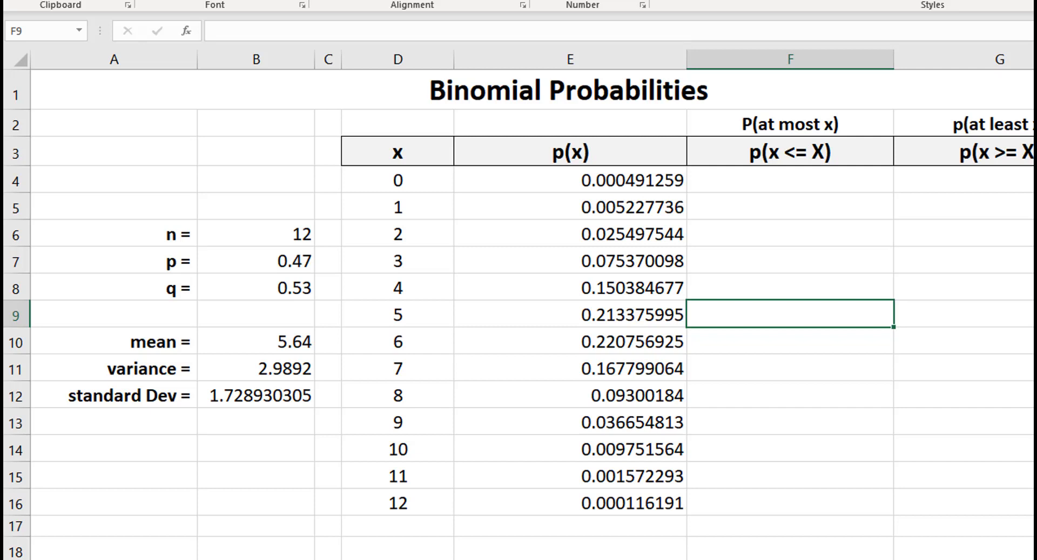
# - Calculate P(at most 5) with =SUM(E4:E9) in F9, and delete that formula
pyautogui.write('=sum(')
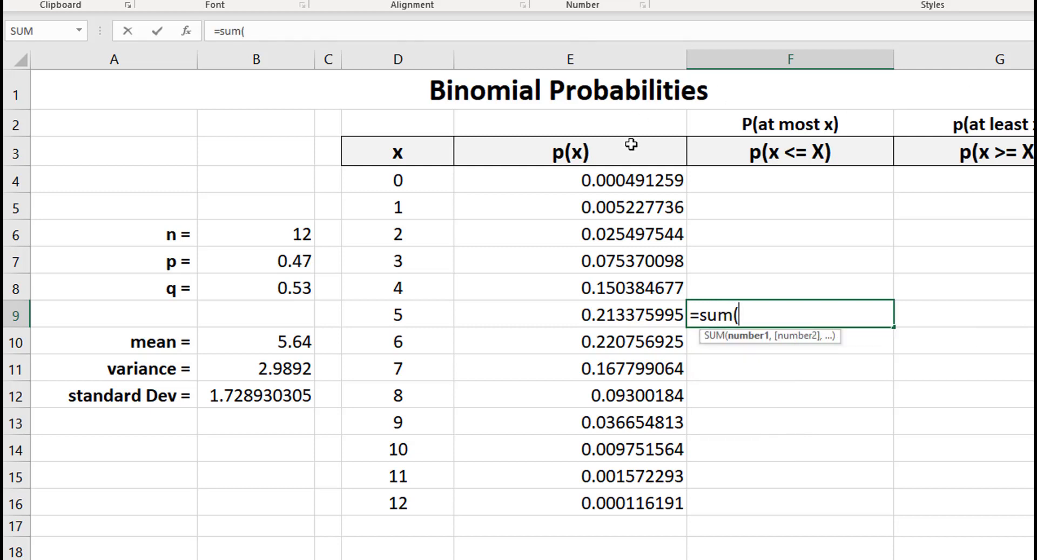
pyautogui.click(624, 181)
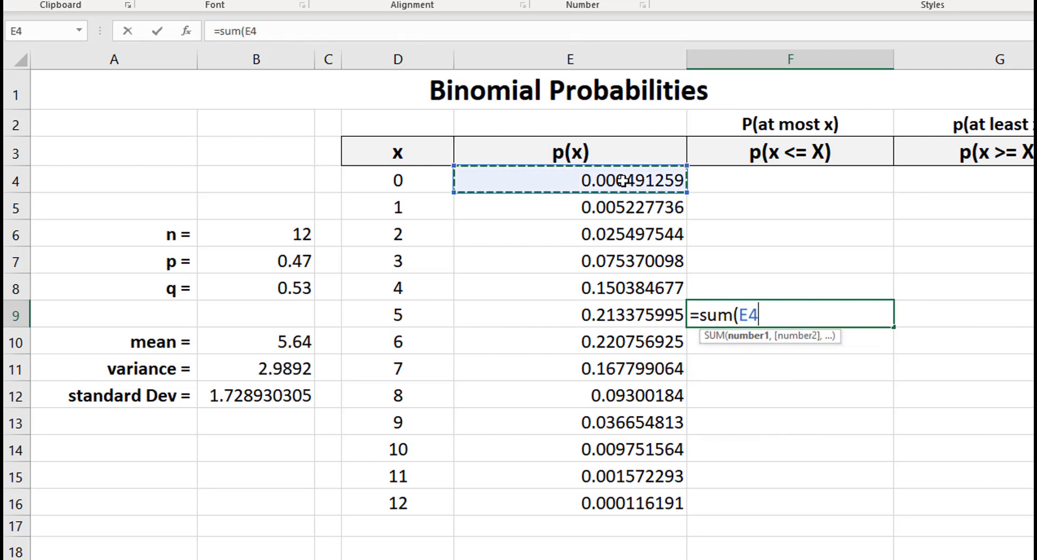
pyautogui.moveTo(624, 181); pyautogui.dragTo(622, 310)
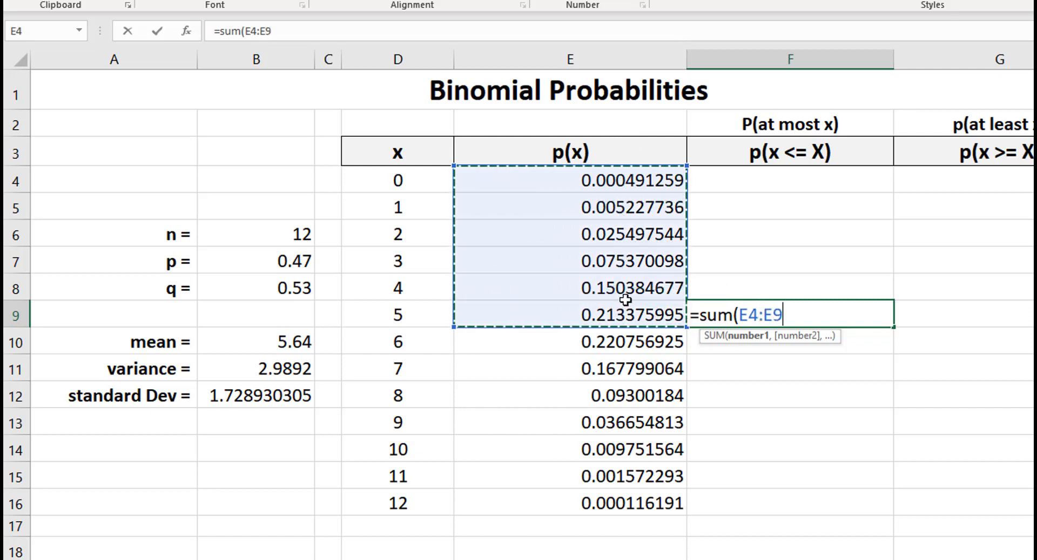
pyautogui.write(')')
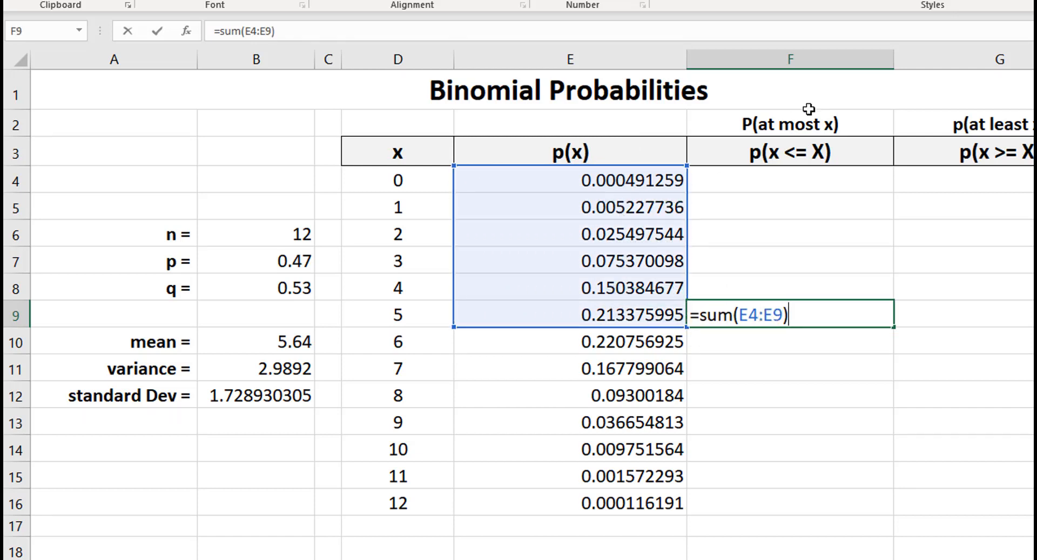
pyautogui.press('Return')
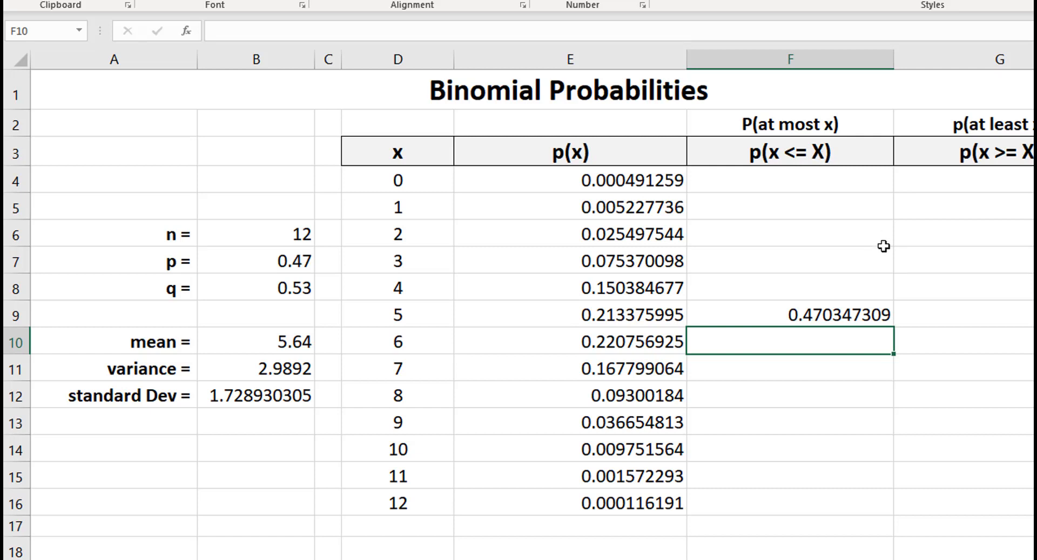
pyautogui.click(865, 303)
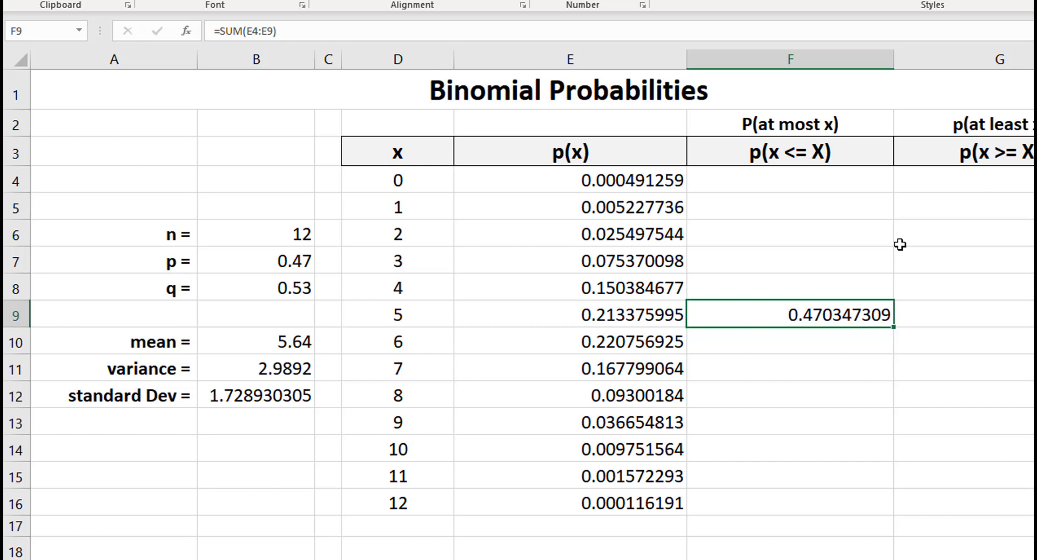
pyautogui.press('Delete')
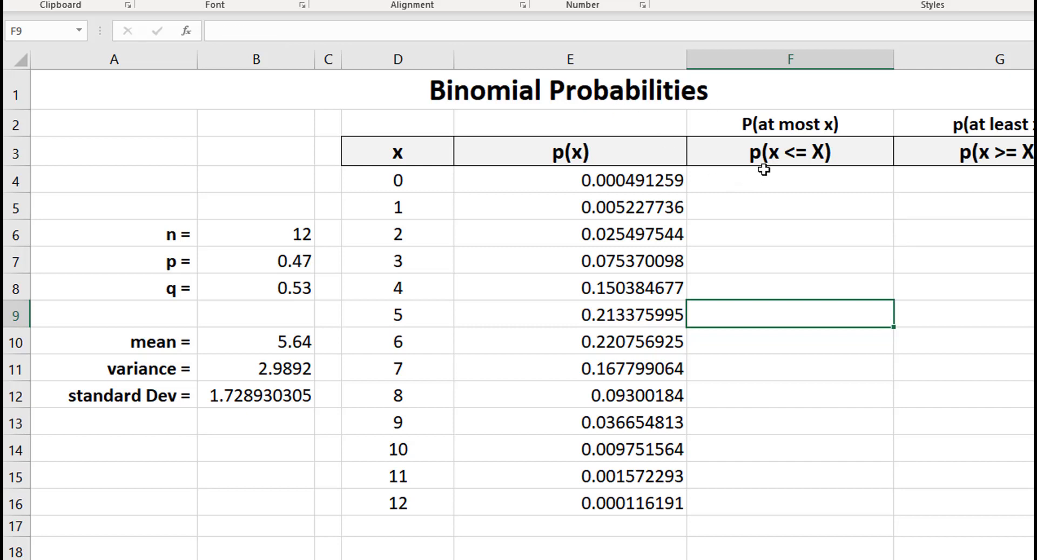
# - Start a BINOM.DIST formula in F4 with D4 as the number of successes
pyautogui.click(779, 183)
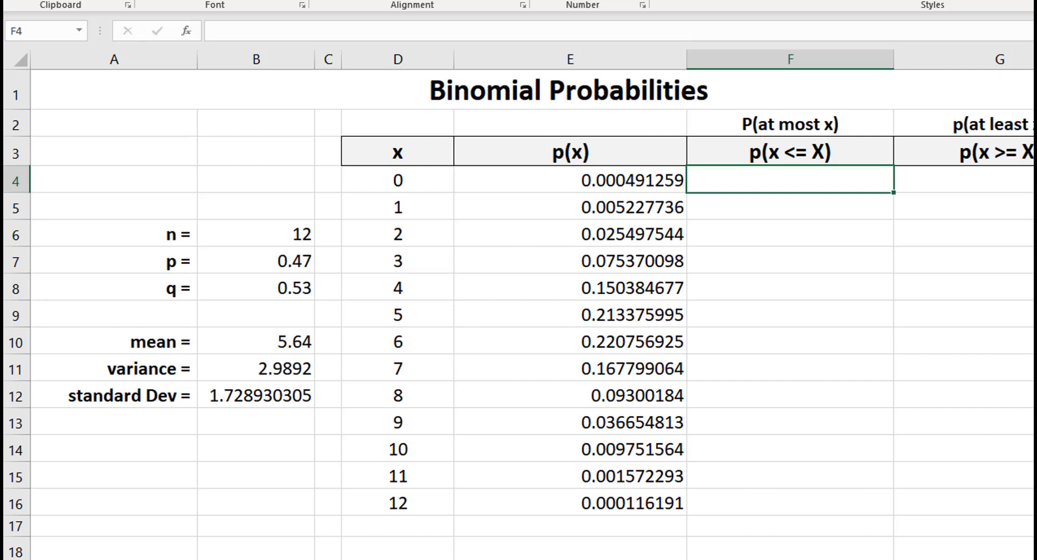
pyautogui.click(591, 180)
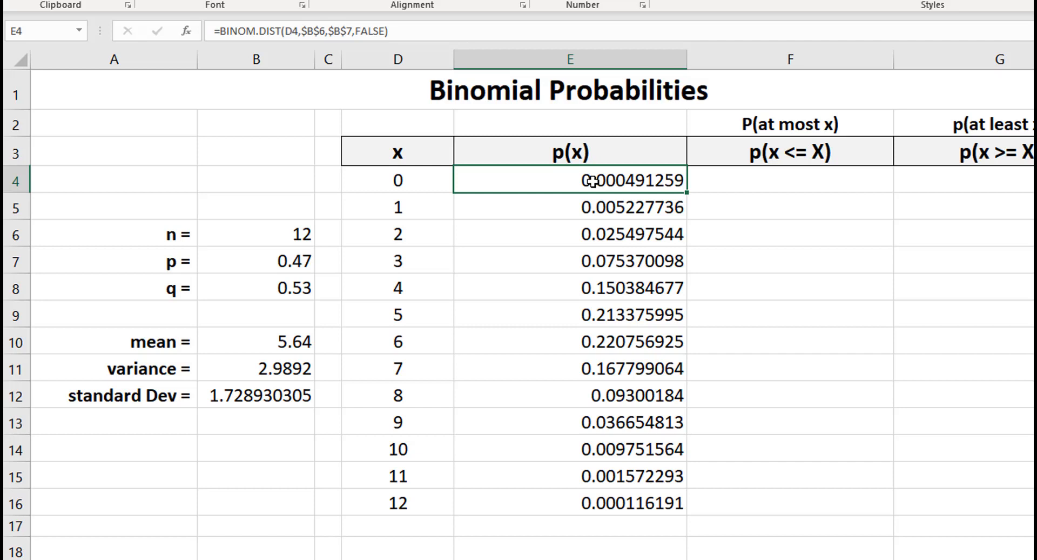
pyautogui.click(735, 180)
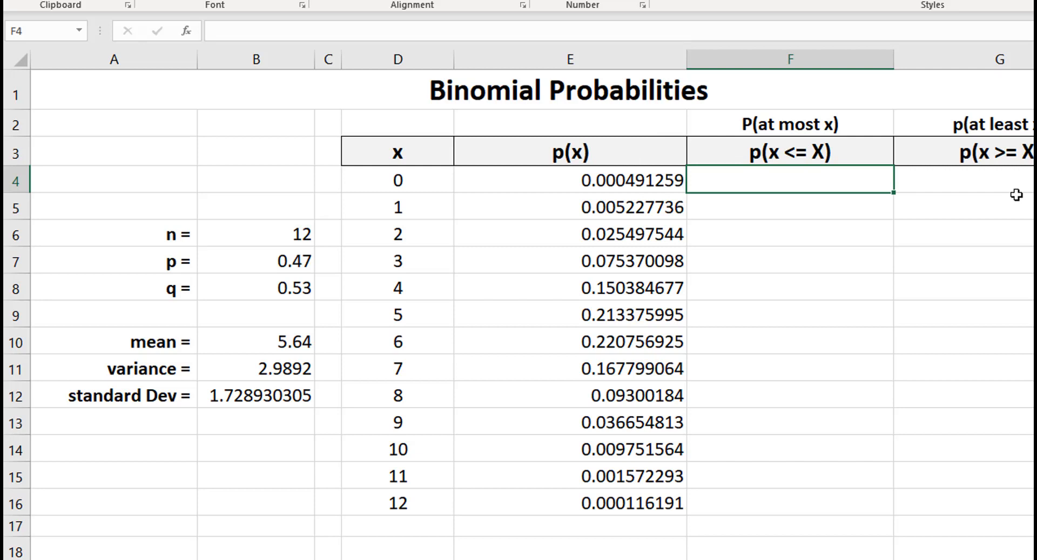
pyautogui.write('=bi')
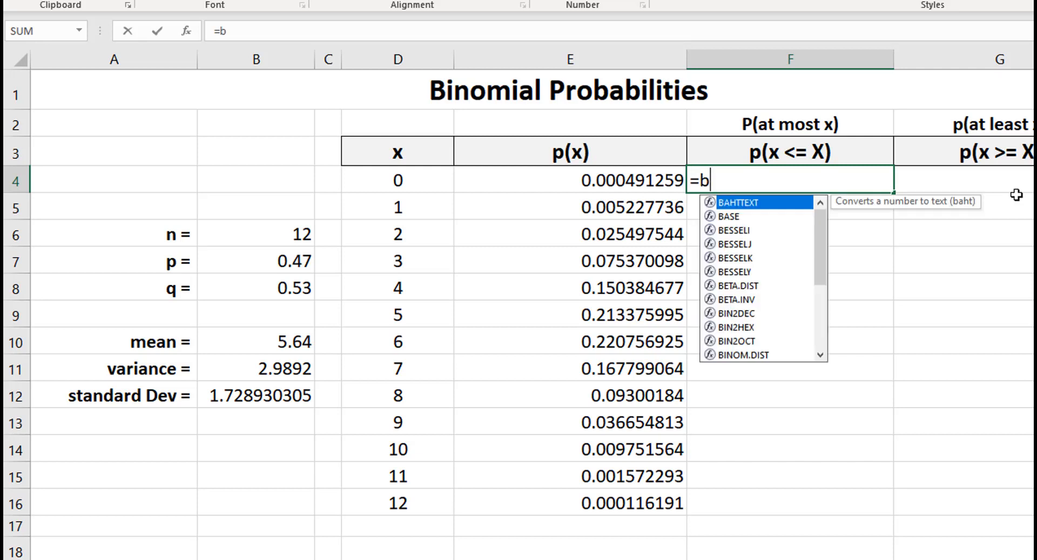
pyautogui.write('n')
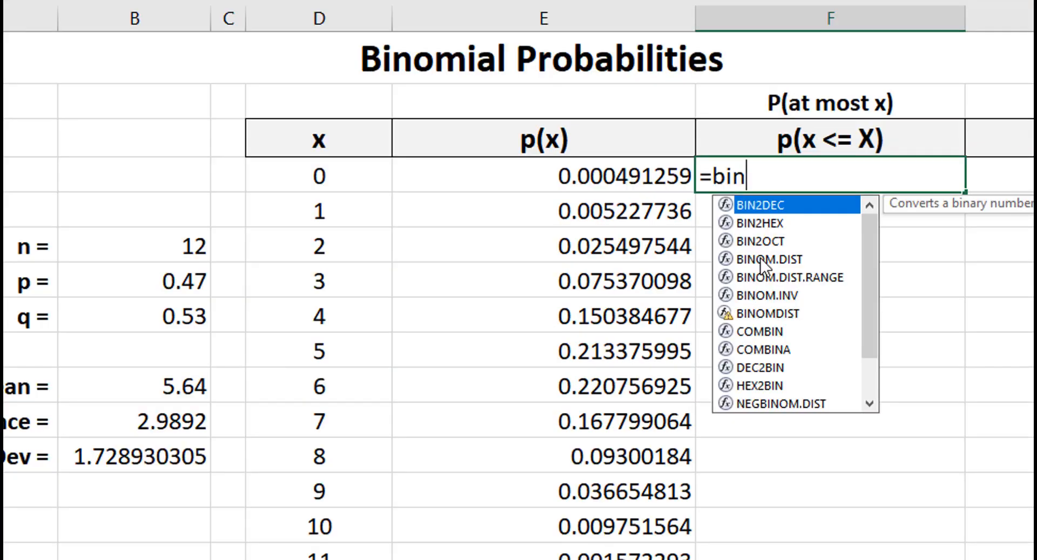
pyautogui.click(744, 245)
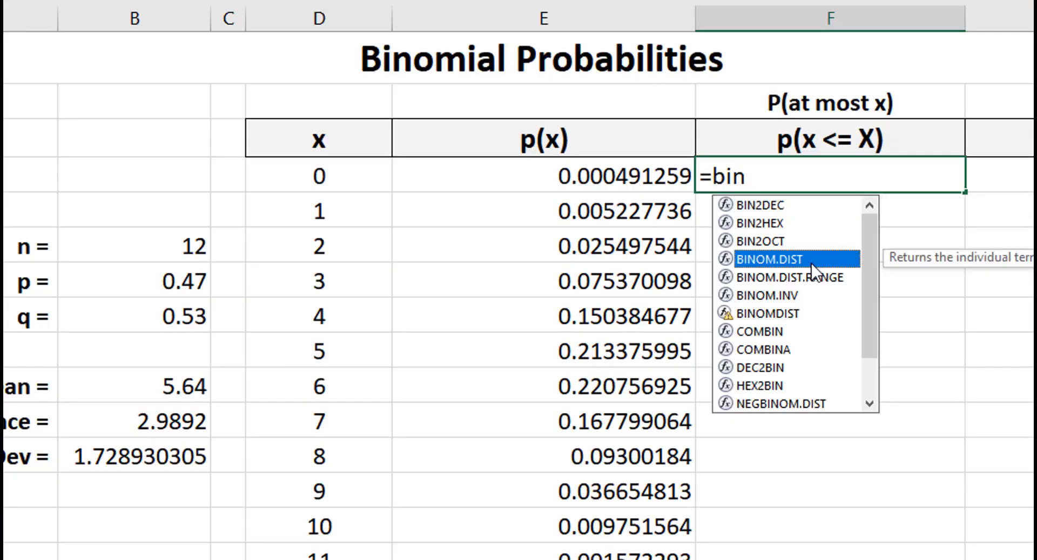
pyautogui.doubleClick(773, 259)
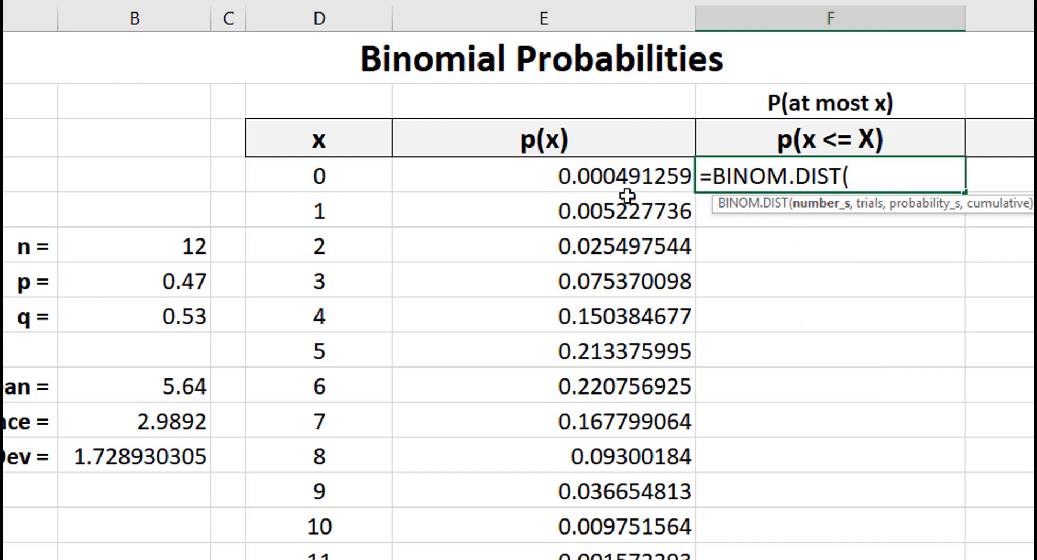
pyautogui.click(623, 178)
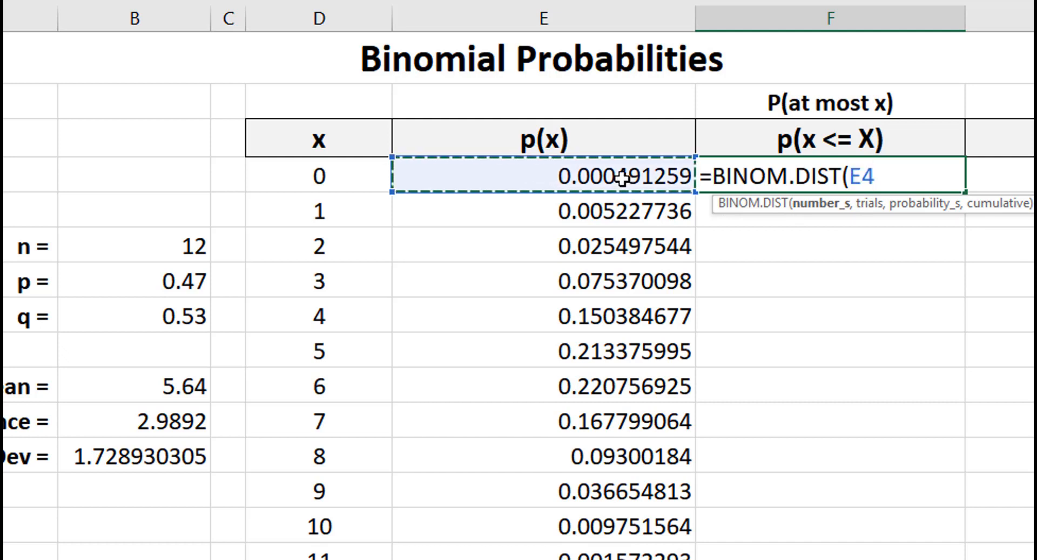
pyautogui.click(323, 174)
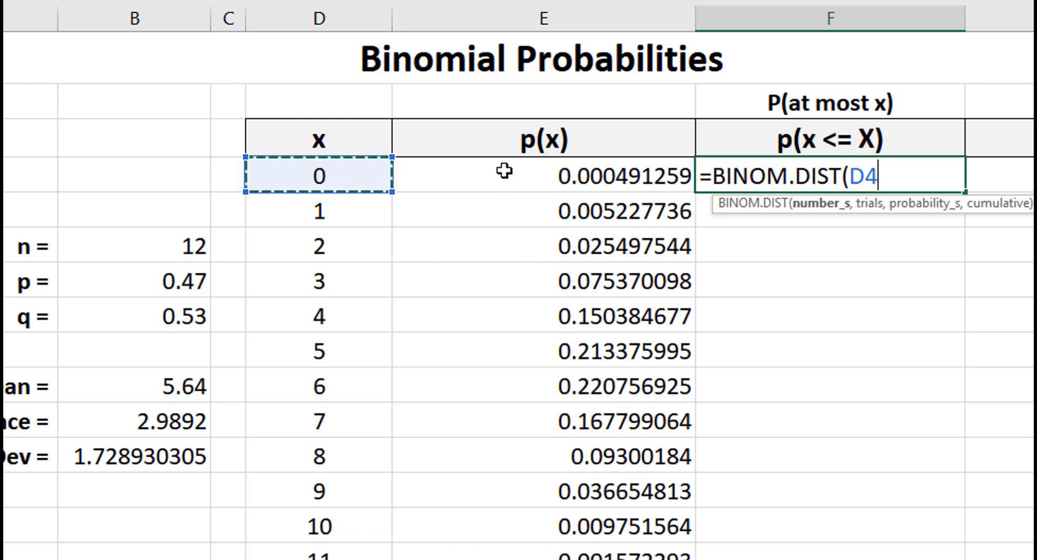
# - Add the absolute references $B$6 for trials and $B$7 for probability to the BINOM.DIST formula in F4
pyautogui.write(',')
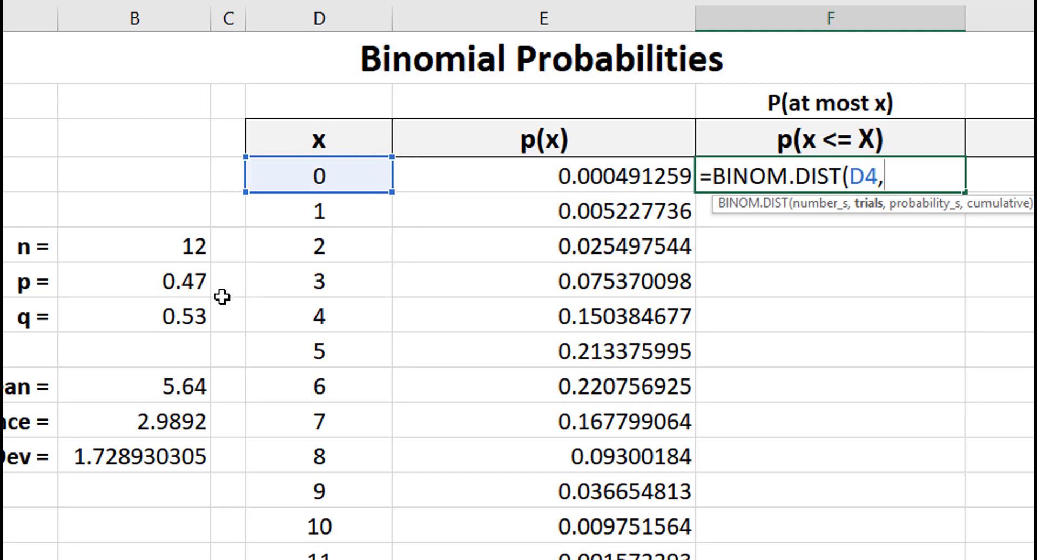
pyautogui.click(134, 249)
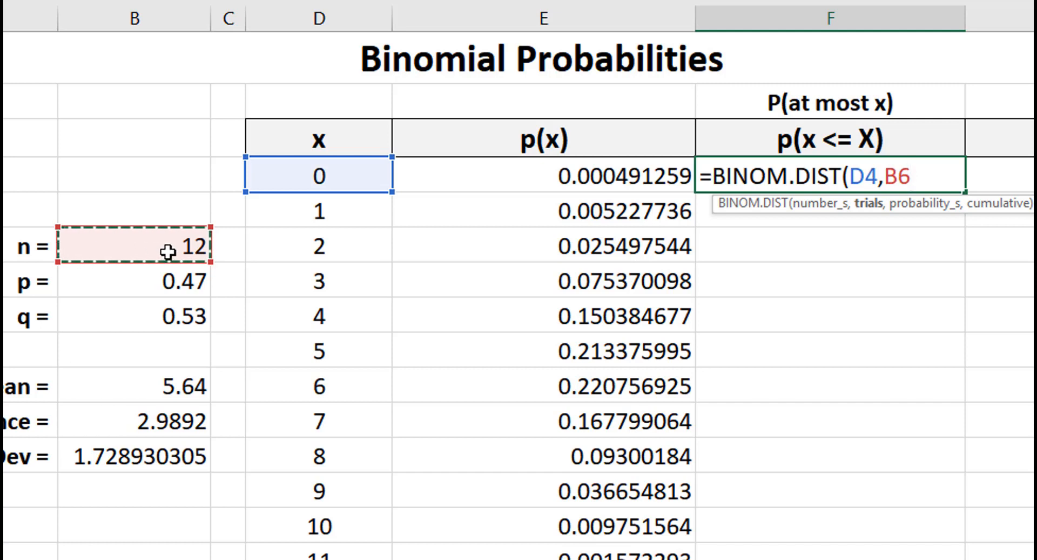
pyautogui.press('F4')
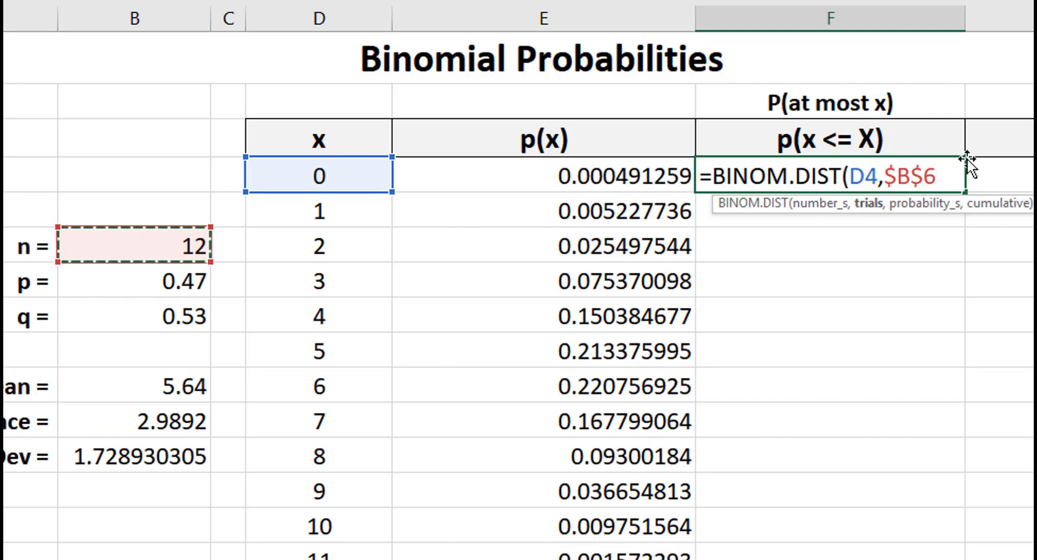
pyautogui.write(',')
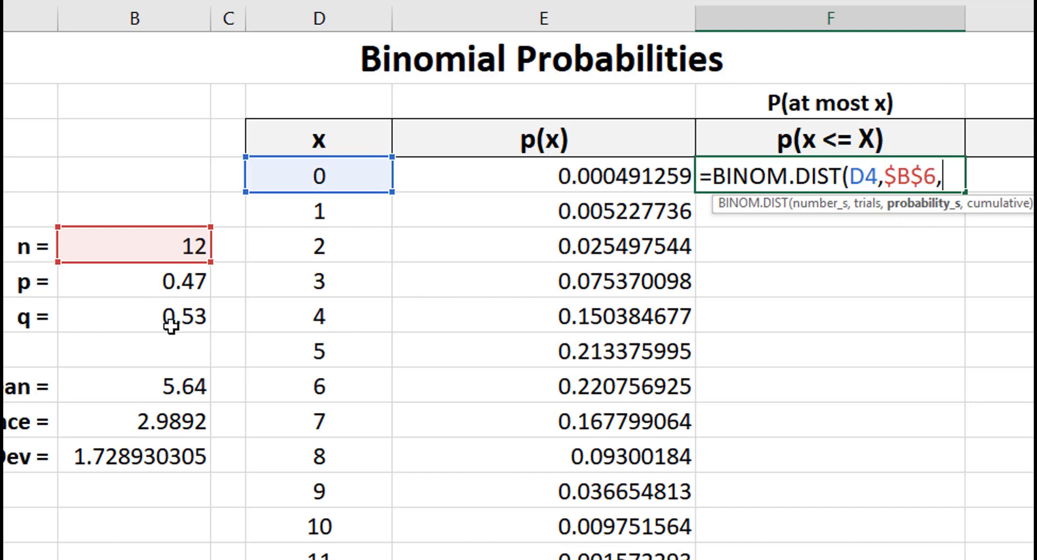
pyautogui.click(155, 282)
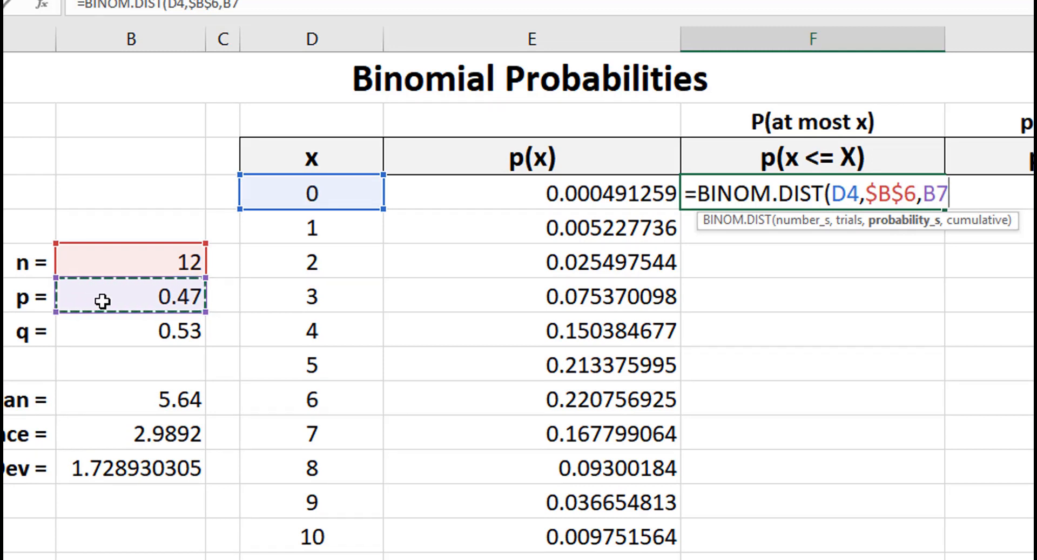
pyautogui.press('F4')
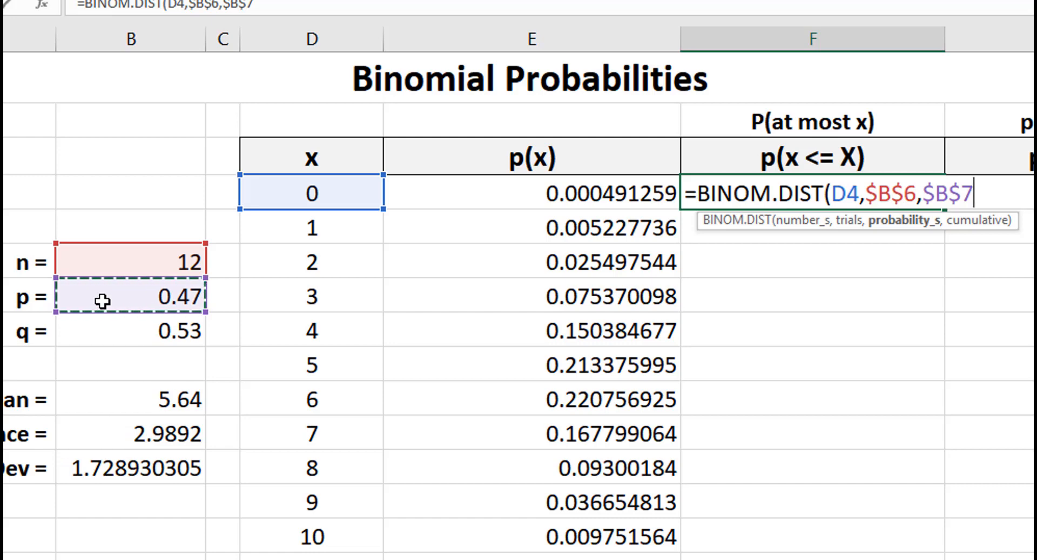
# - Set the cumulative argument to TRUE and complete the F4 formula as =BINOM.DIST(D4,$B$6,$B$7,TRUE)
pyautogui.write(',')
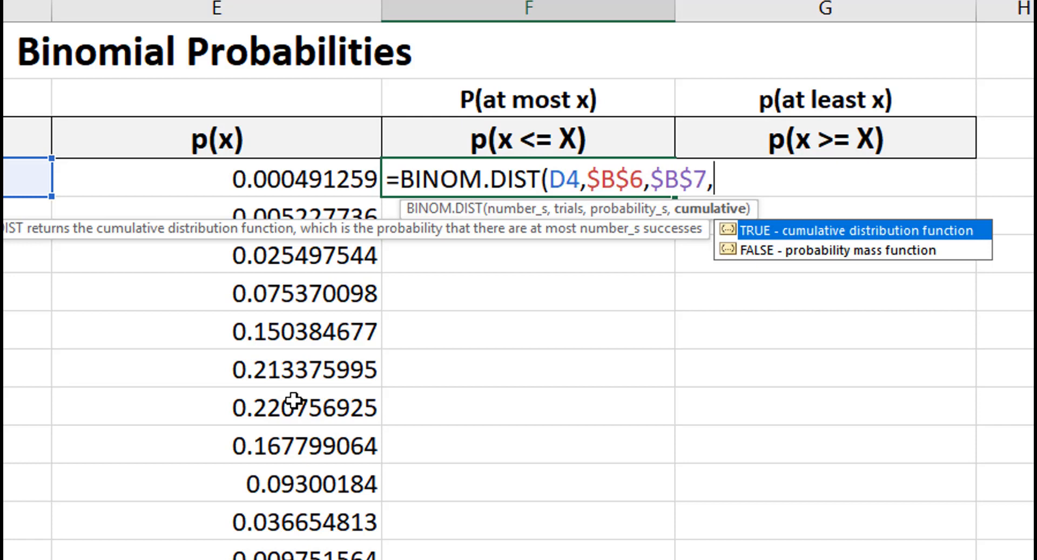
pyautogui.doubleClick(769, 231)
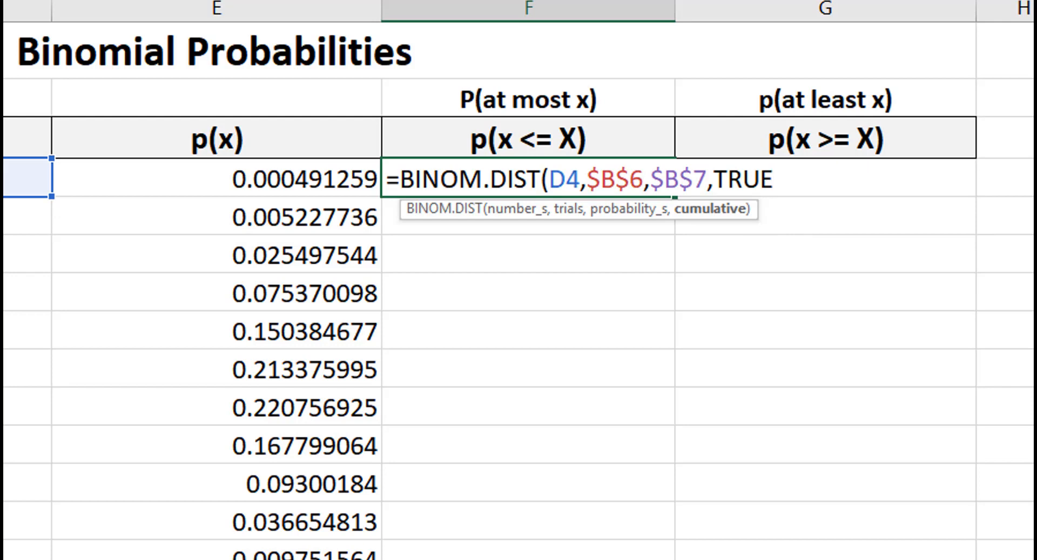
pyautogui.write(')')
pyautogui.press('Return')
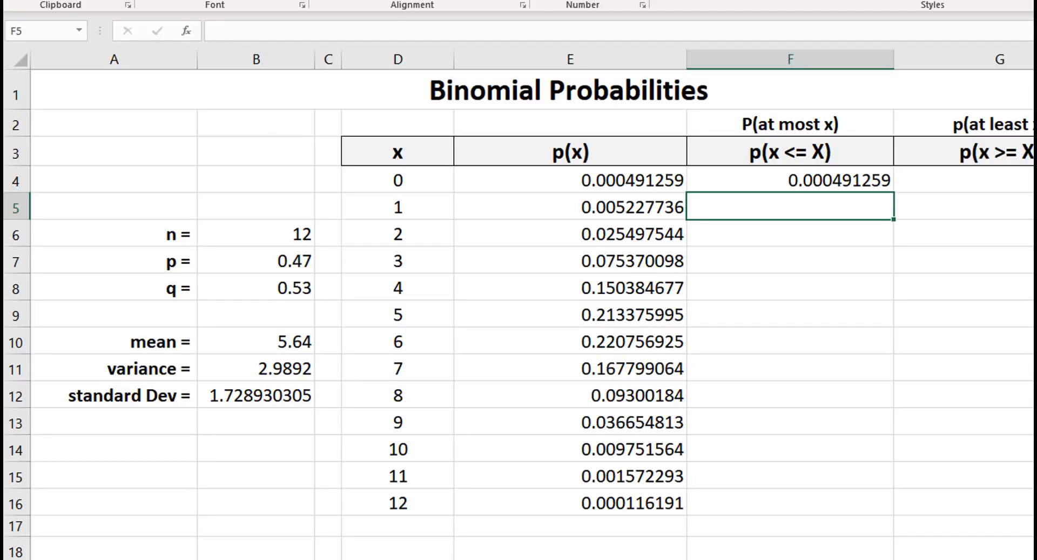
# - Compare the F4 formula with E4, and fill it down the P(at most x) column through F16
pyautogui.click(796, 182)
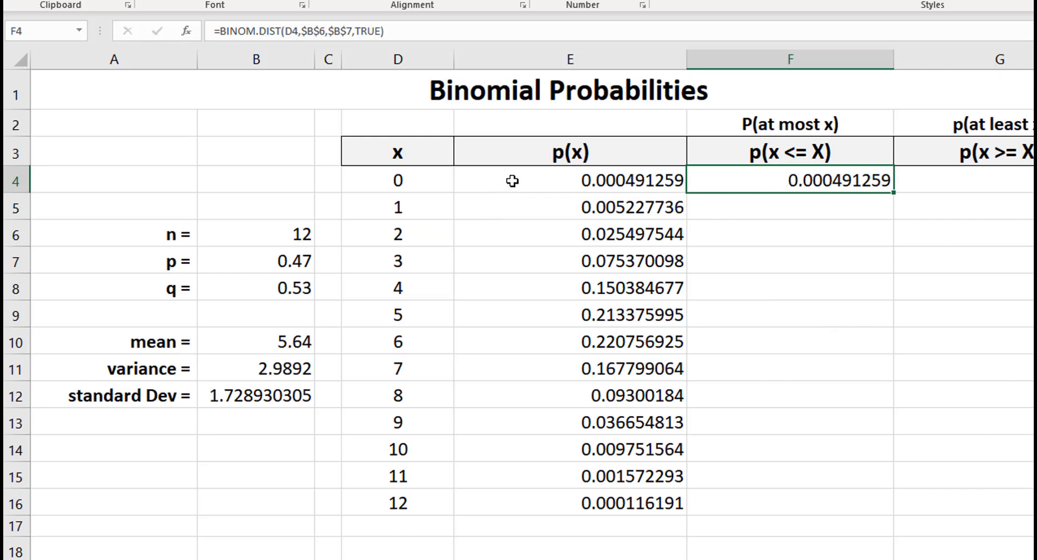
pyautogui.click(602, 181)
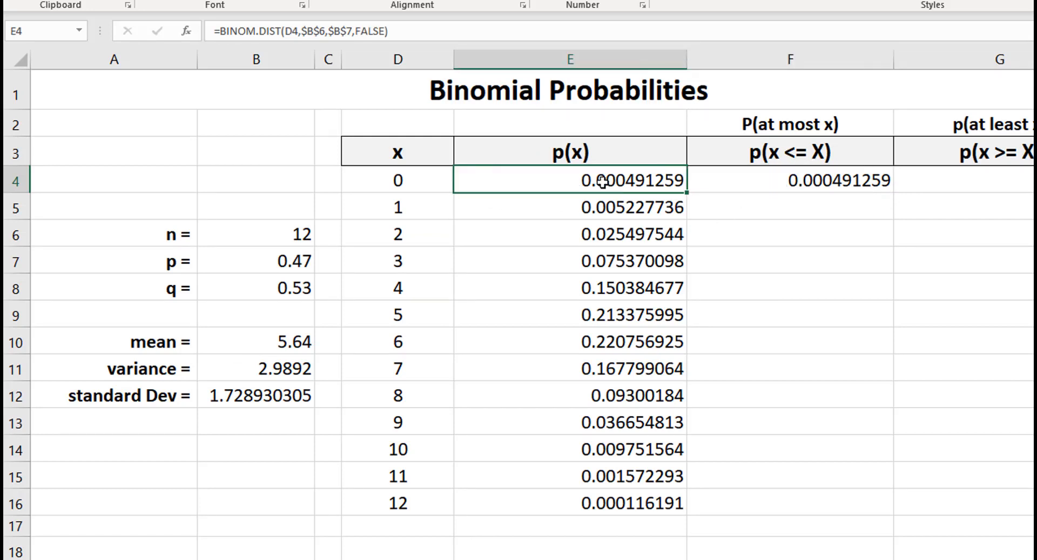
pyautogui.click(846, 181)
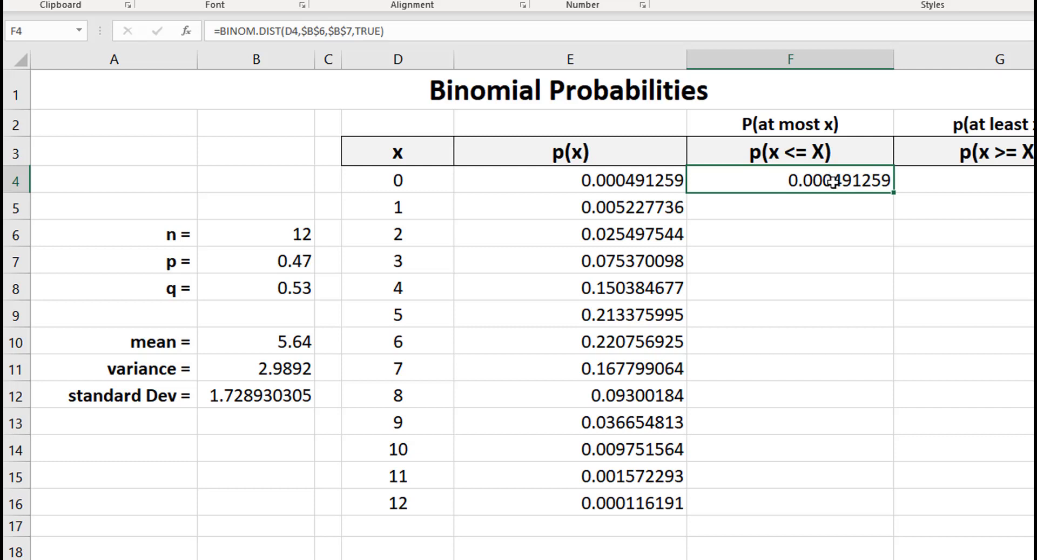
pyautogui.click(642, 189)
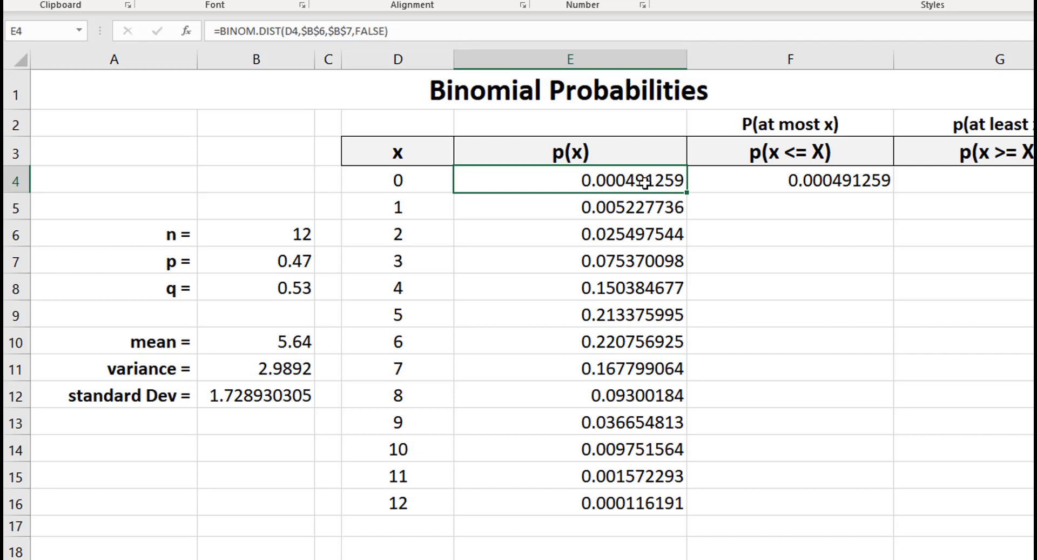
pyautogui.click(761, 180)
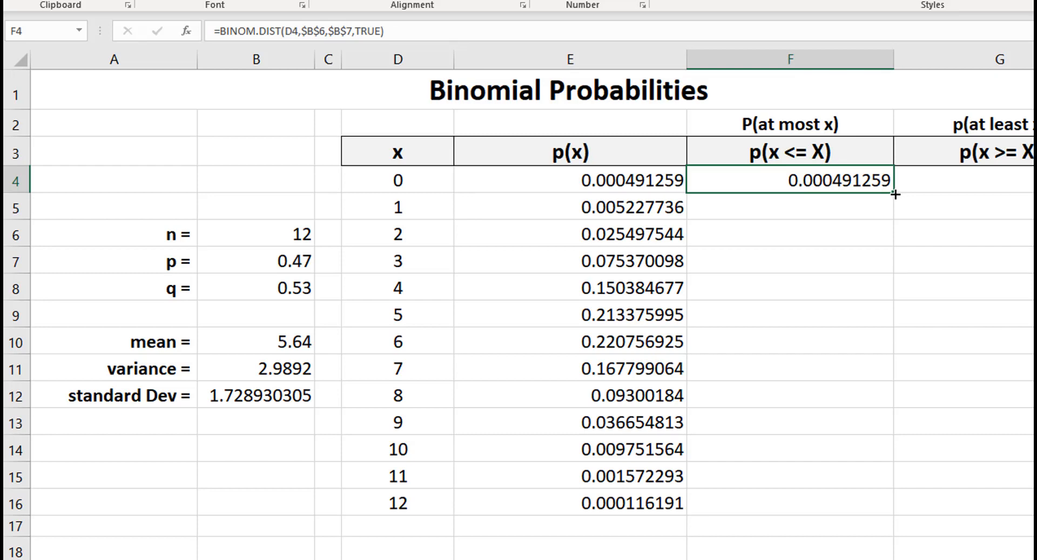
pyautogui.moveTo(896, 194); pyautogui.dragTo(863, 507)
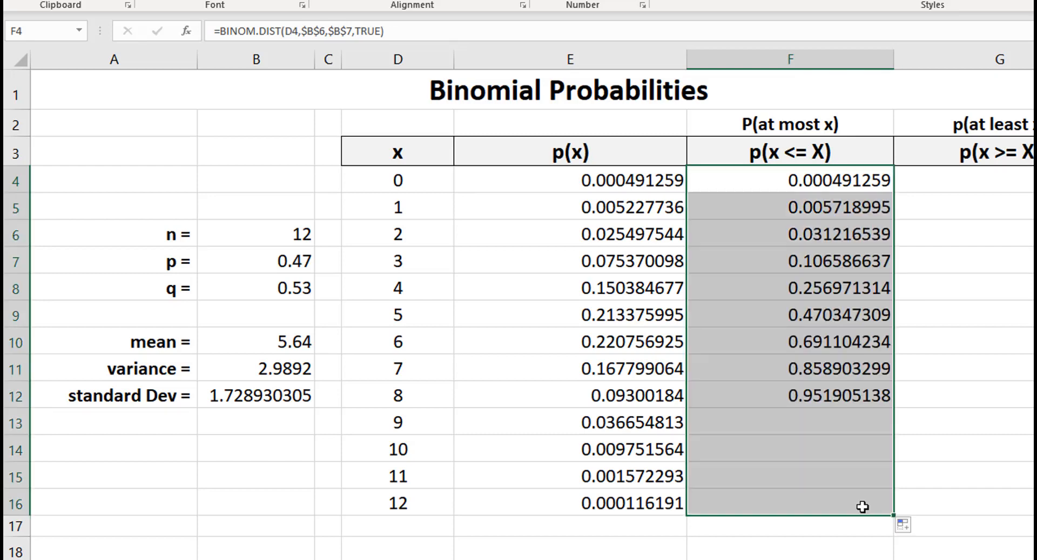
pyautogui.click(1017, 398)
# - Compare the at-most probabilities in F5, F6 and F9 with the individual p(x) values in column E that they accumulate
pyautogui.click(830, 207)
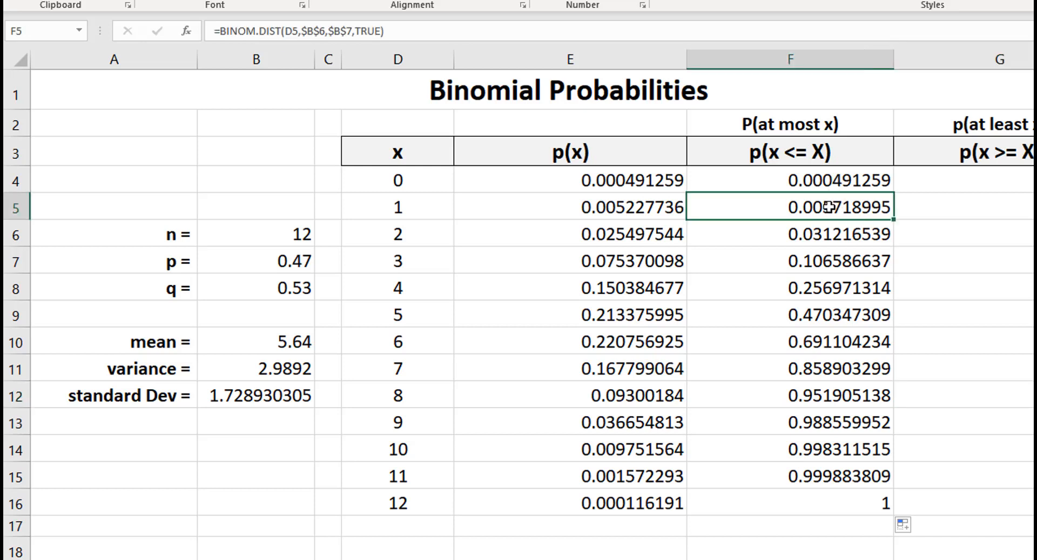
pyautogui.click(649, 209)
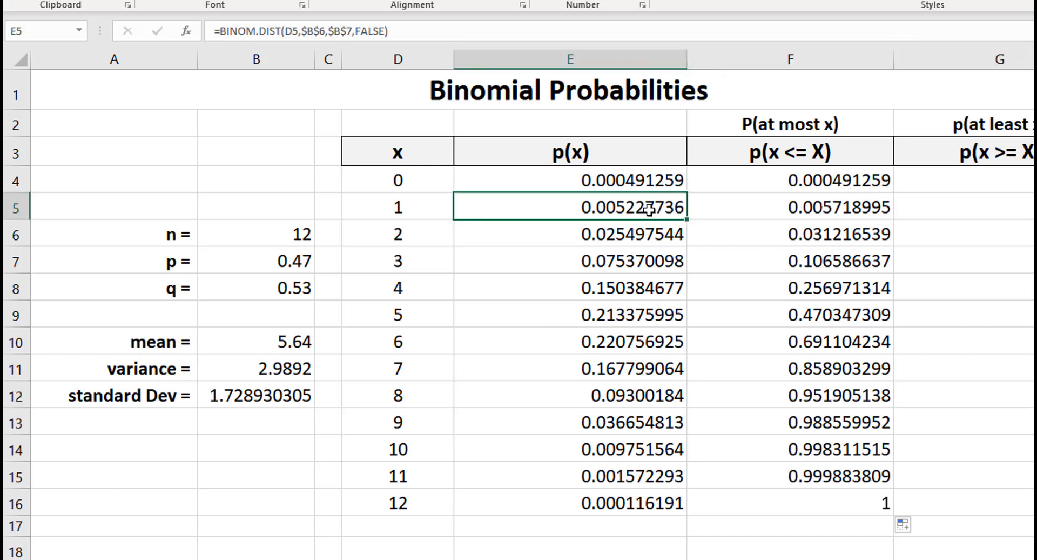
pyautogui.click(653, 181)
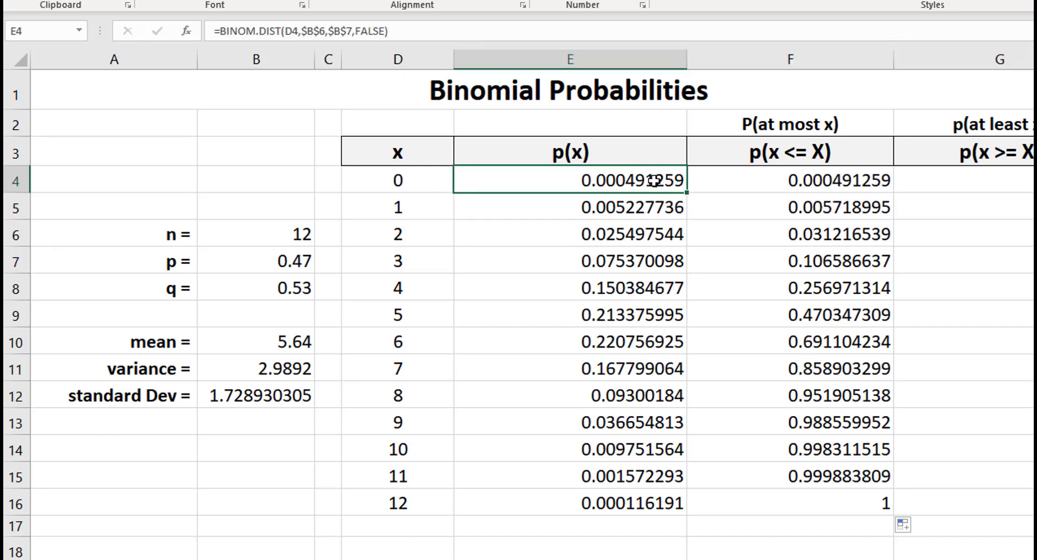
pyautogui.click(809, 233)
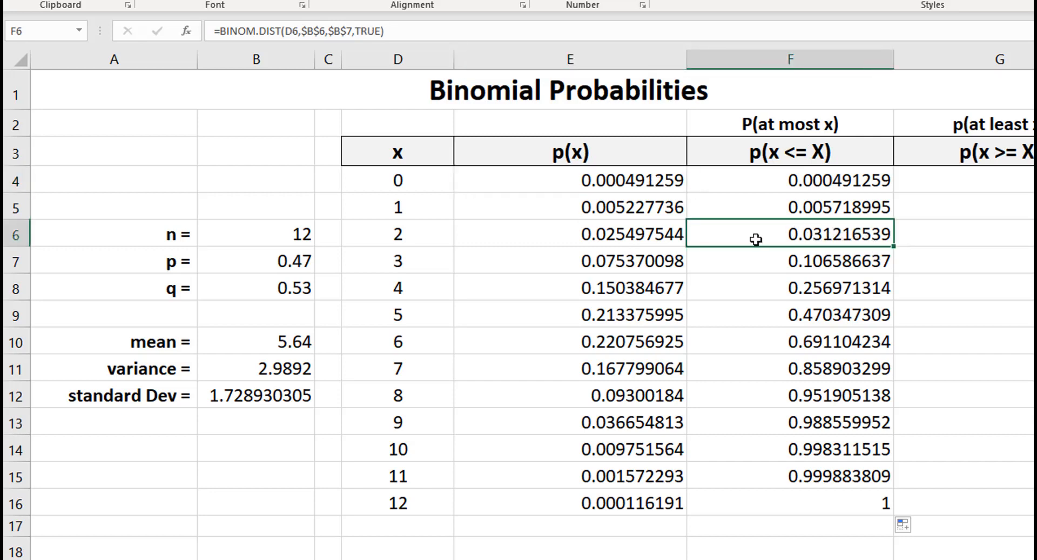
pyautogui.click(649, 238)
pyautogui.moveTo(652, 199); pyautogui.dragTo(652, 182)
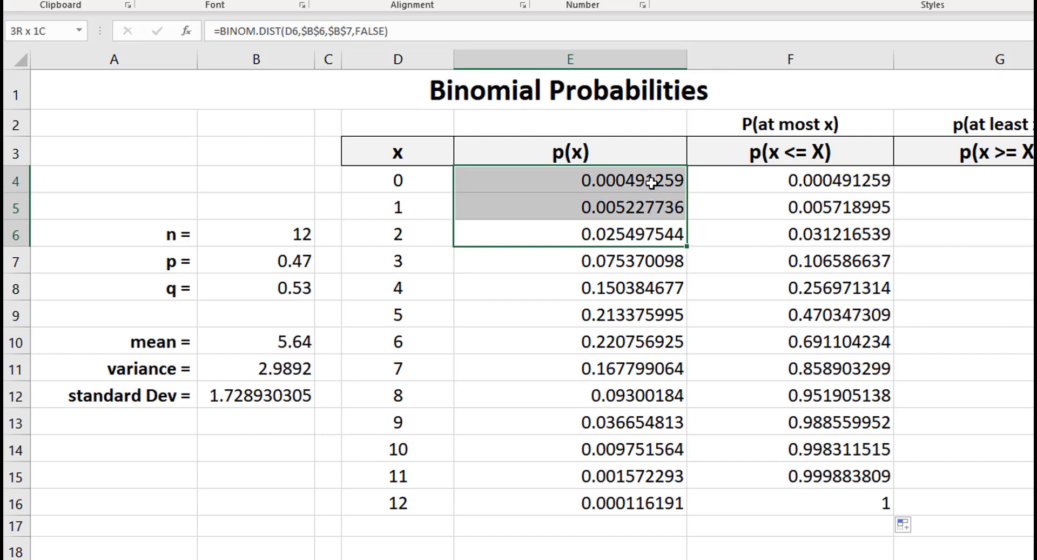
pyautogui.click(817, 231)
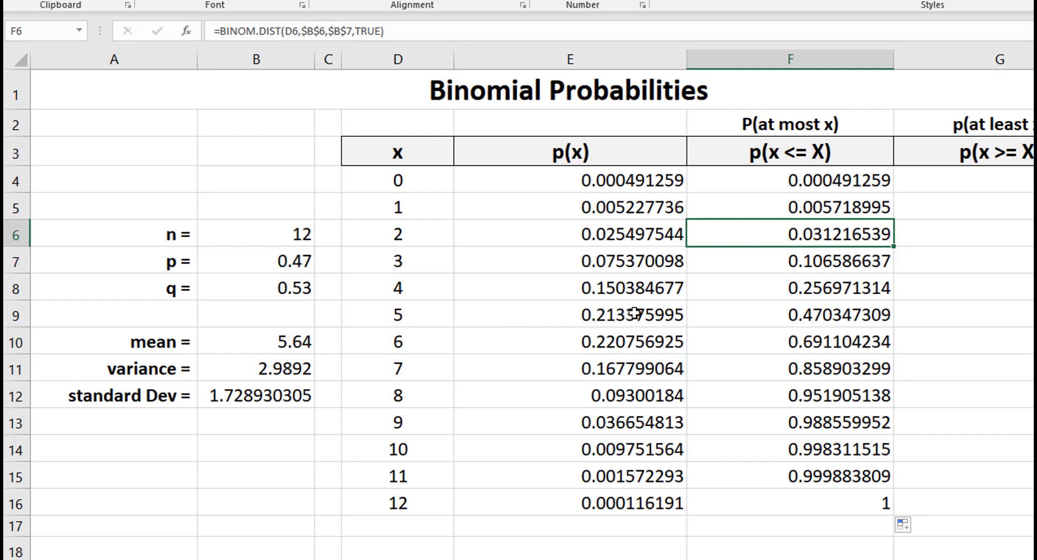
pyautogui.click(809, 313)
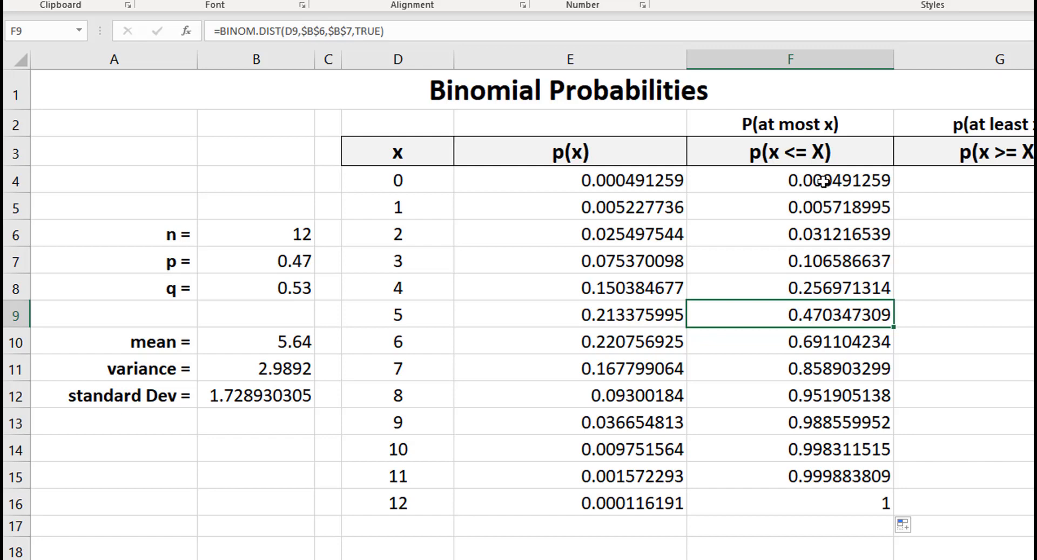
# - Examine the cumulative probability for x = 12 in F16 against the x values from 0 to 12 in column D
pyautogui.click(870, 512)
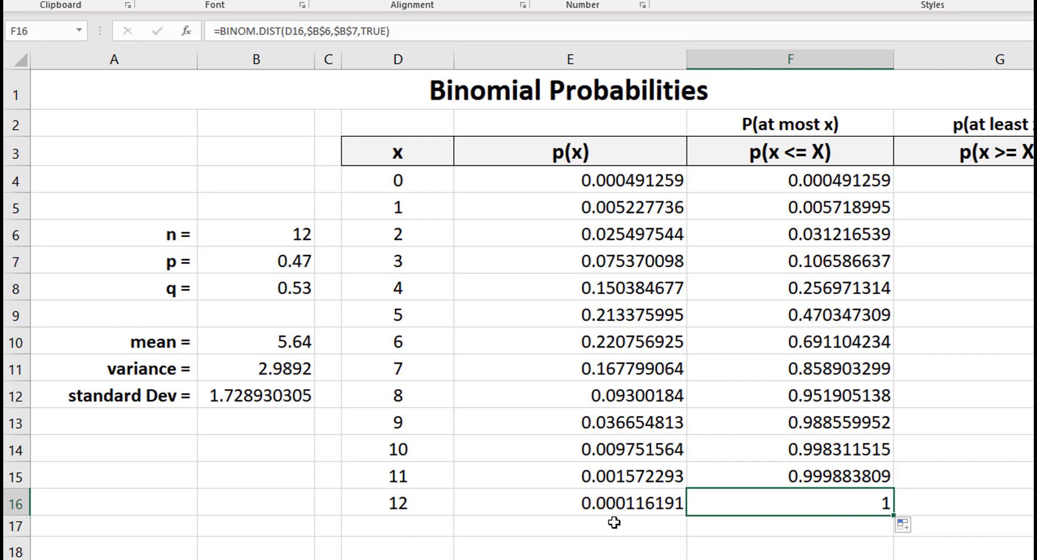
pyautogui.click(398, 502)
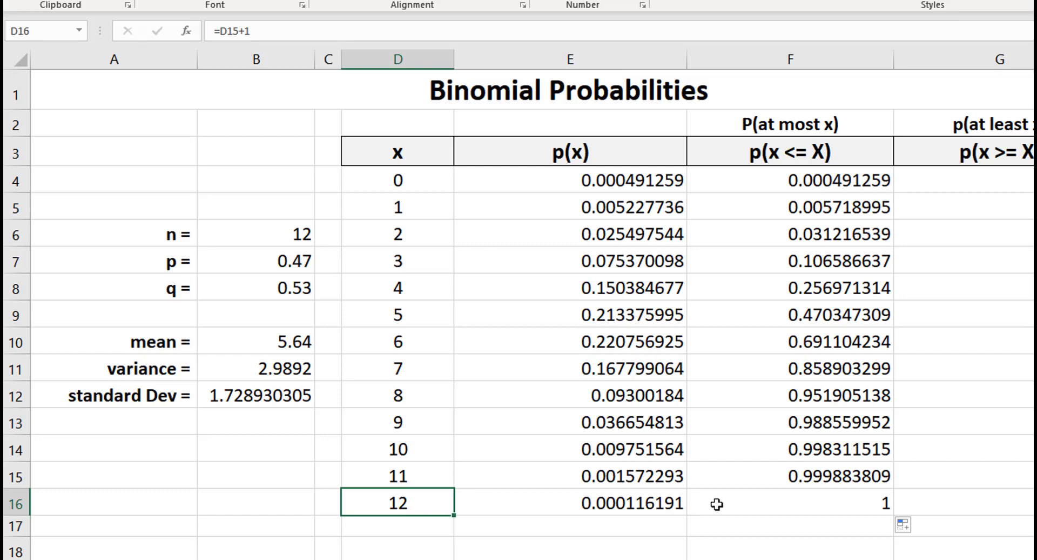
pyautogui.click(791, 495)
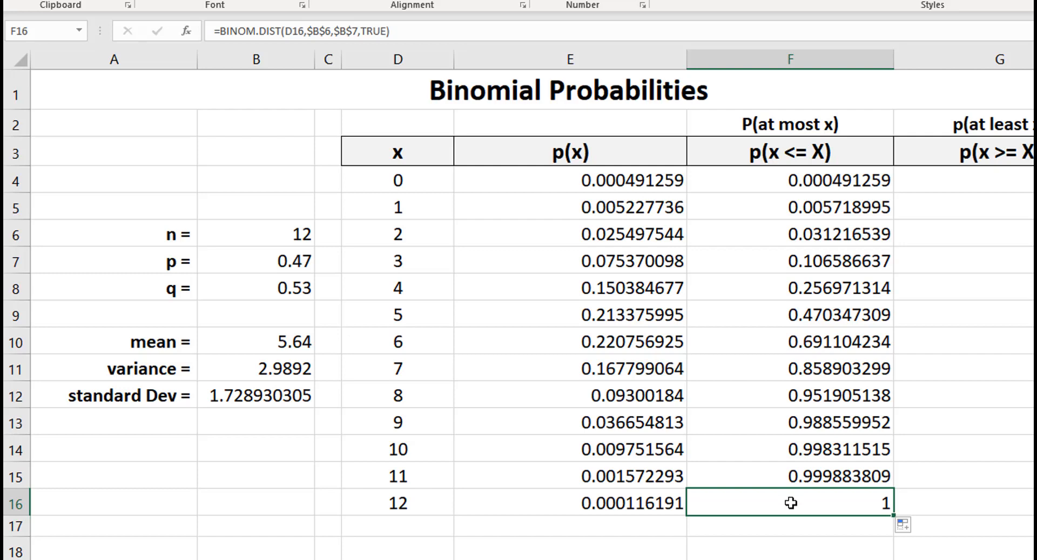
pyautogui.click(398, 180)
pyautogui.click(397, 207)
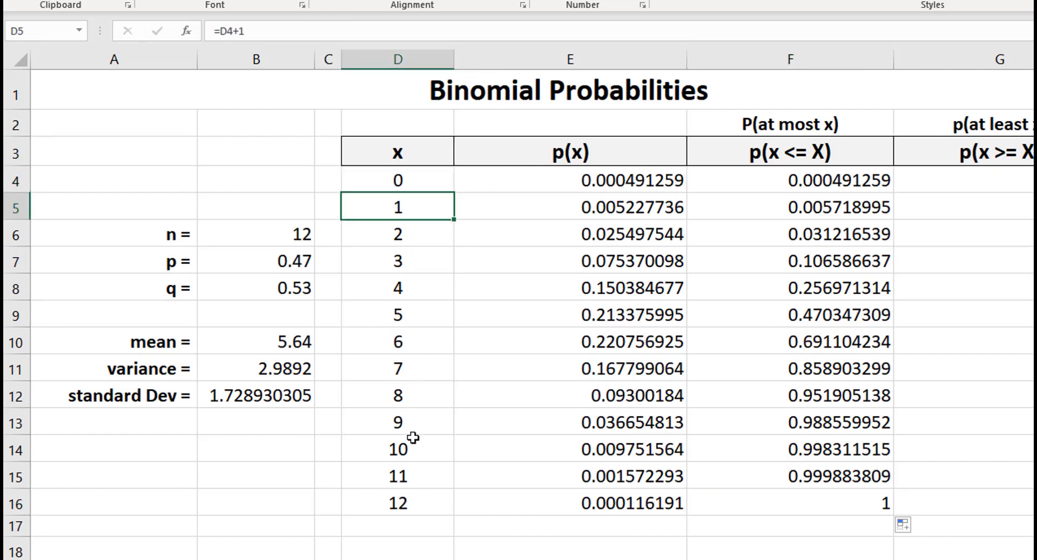
pyautogui.click(431, 502)
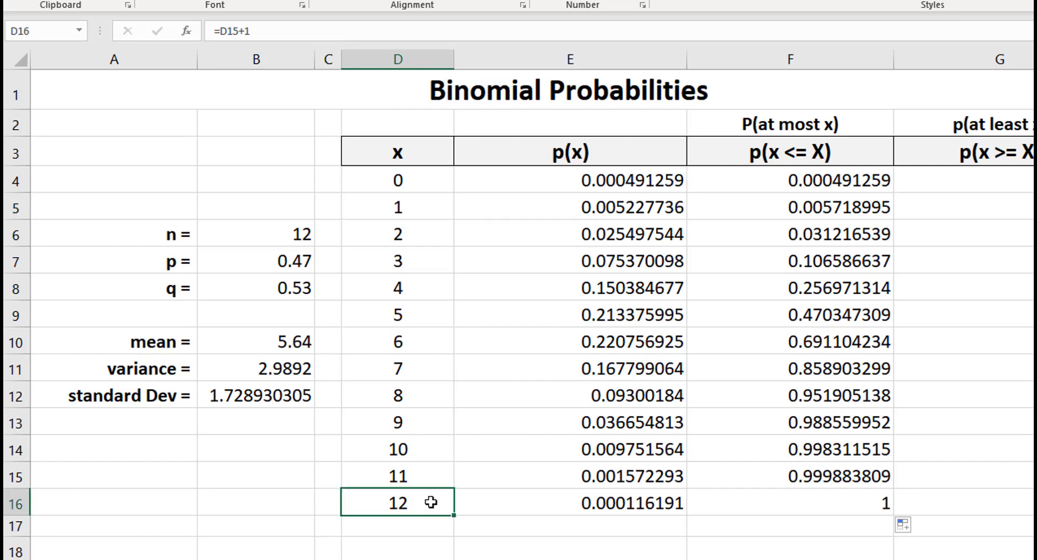
pyautogui.click(787, 496)
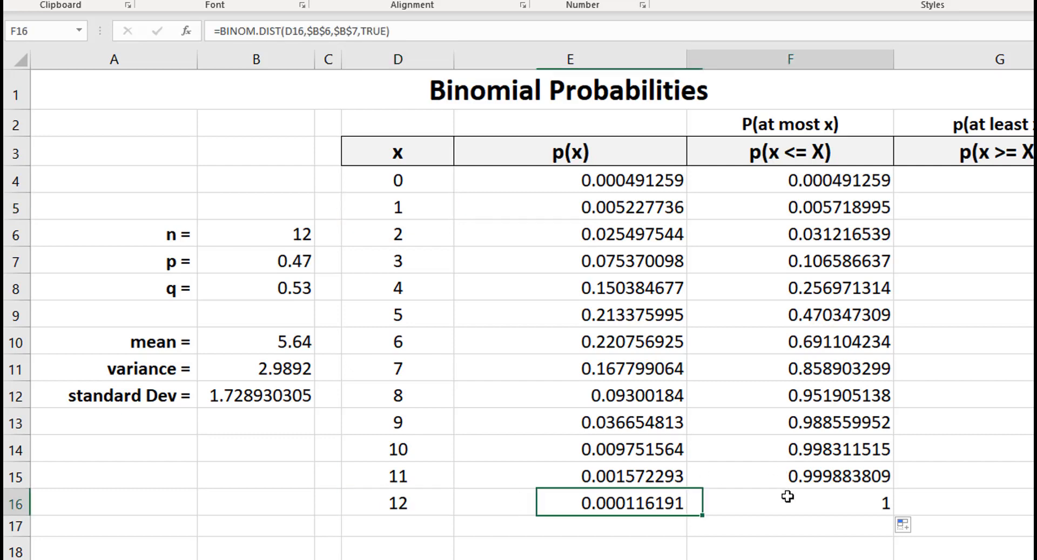
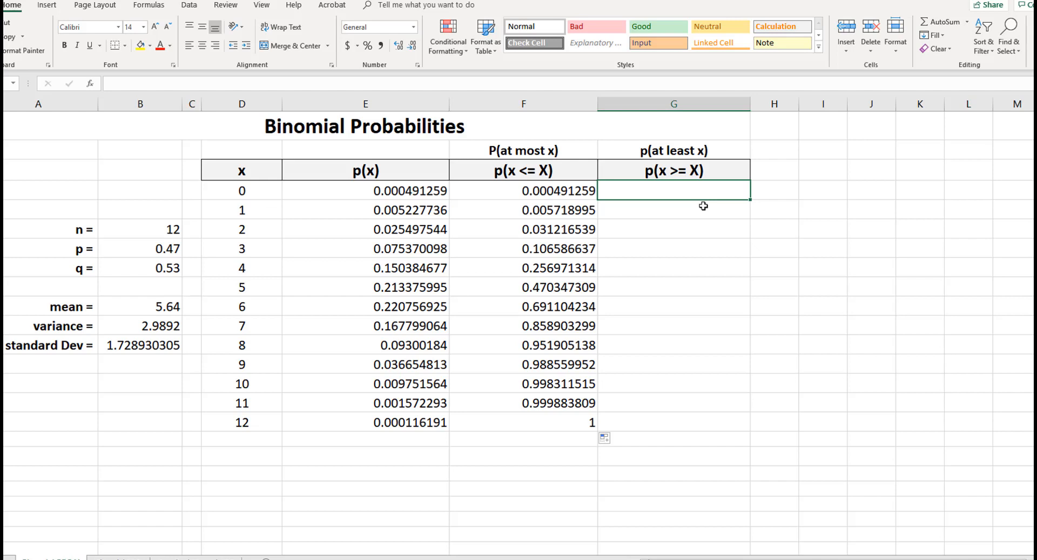
# - Compare the p(x) range E11:E16 for at least 7 successes with its complement E4:E10 for at most 6
pyautogui.click(369, 325)
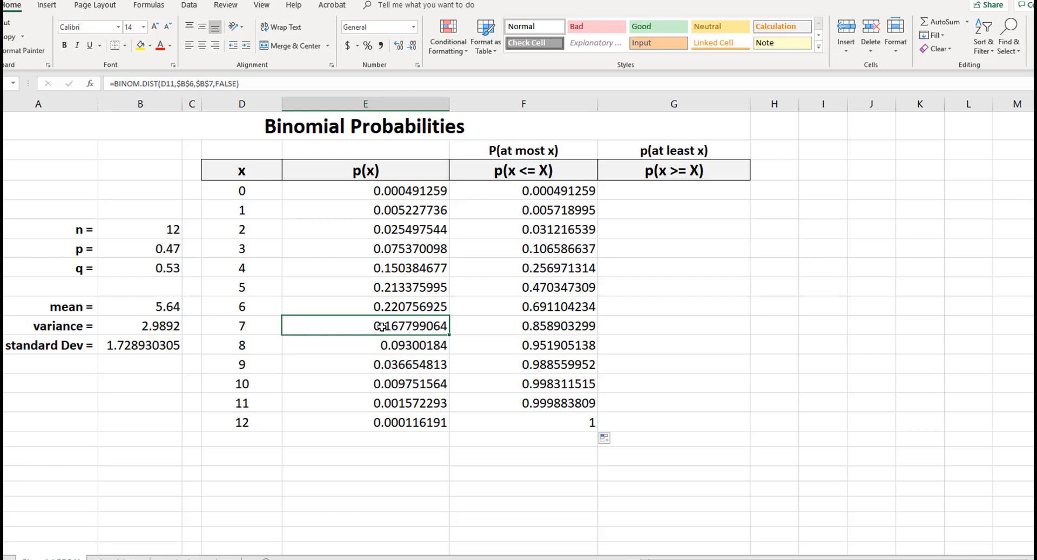
pyautogui.moveTo(382, 327); pyautogui.dragTo(372, 418)
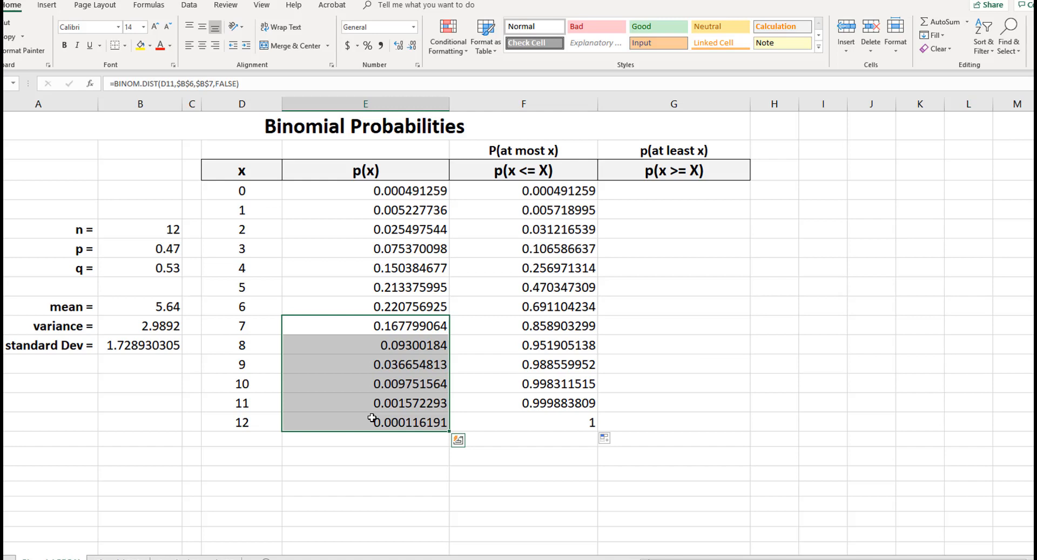
pyautogui.click(393, 327)
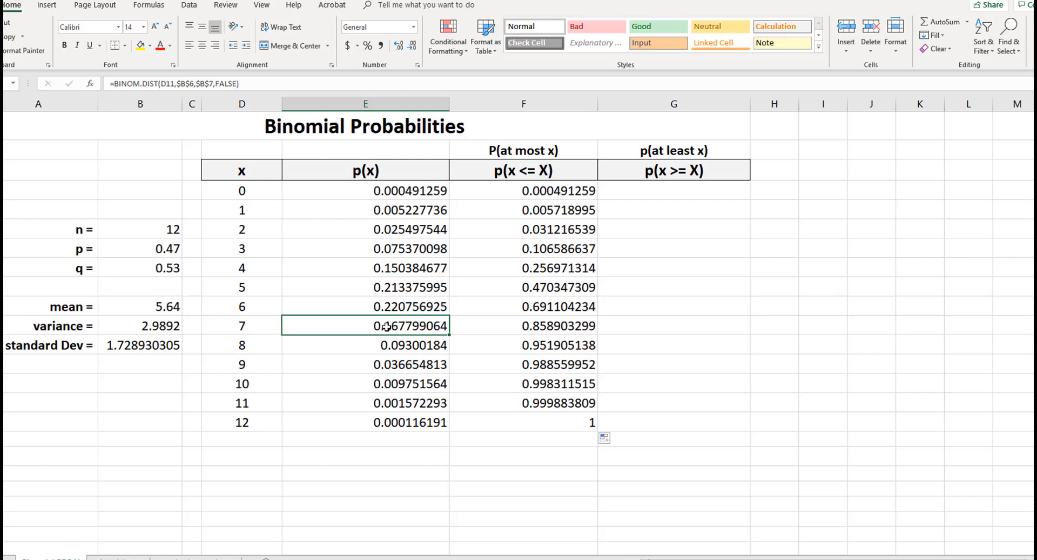
pyautogui.moveTo(386, 326); pyautogui.dragTo(377, 422)
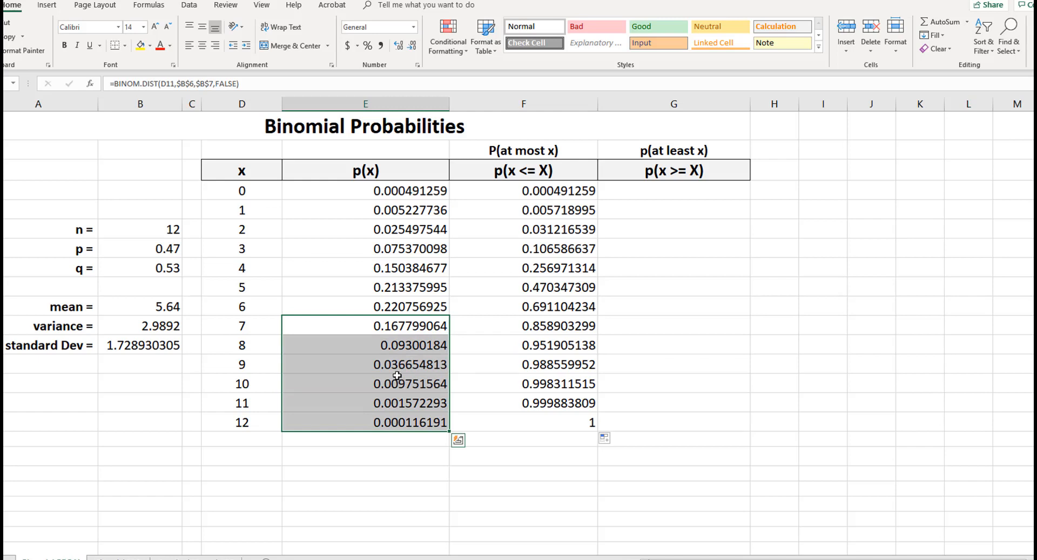
pyautogui.click(385, 309)
pyautogui.moveTo(384, 309); pyautogui.dragTo(396, 191)
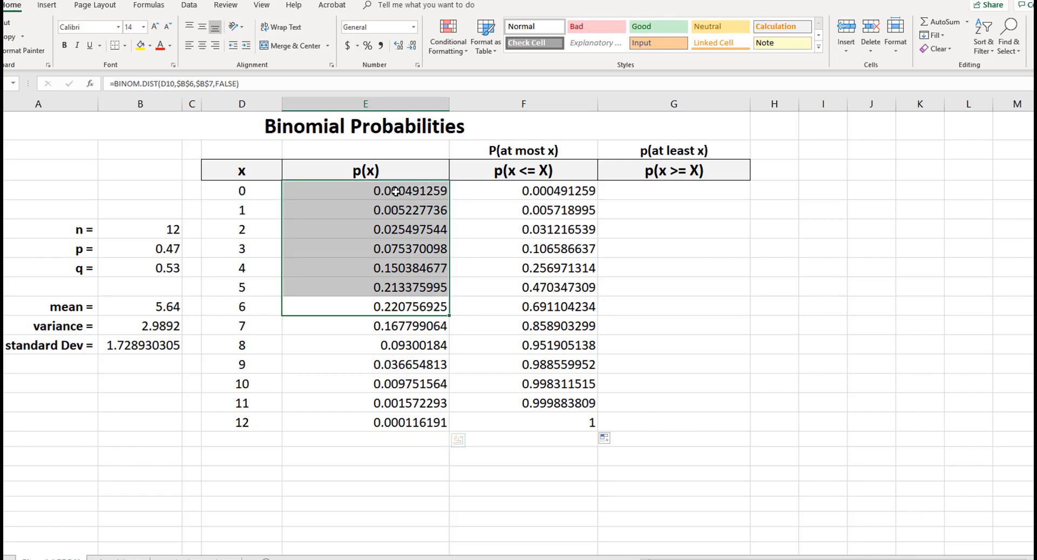
pyautogui.moveTo(377, 323); pyautogui.dragTo(373, 427)
pyautogui.moveTo(377, 304); pyautogui.dragTo(381, 196)
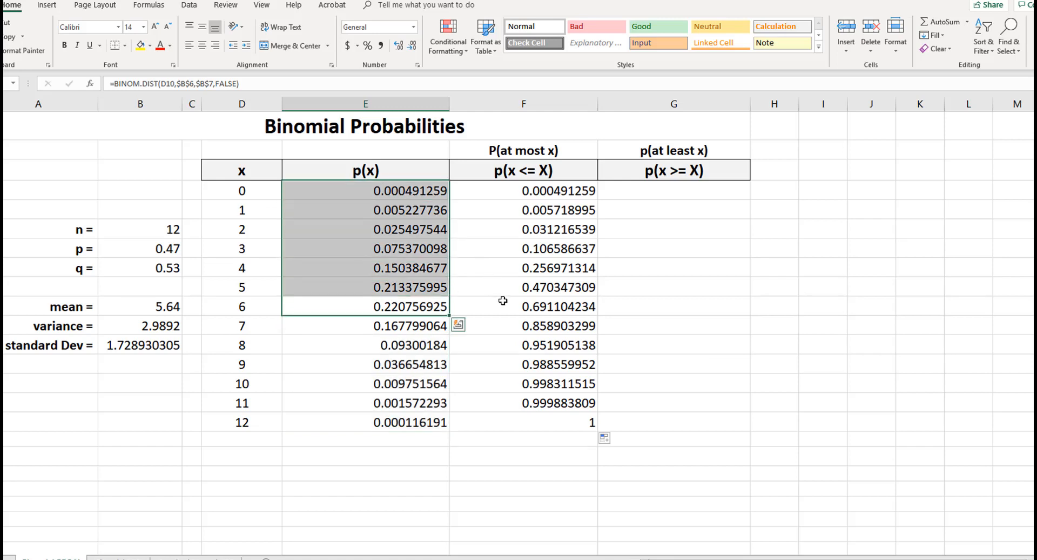
# - Check the x = 6 row in D10:F10, and enter =1-F10 in G11 as the probability of at least 7 successes
pyautogui.click(617, 306)
pyautogui.click(567, 308)
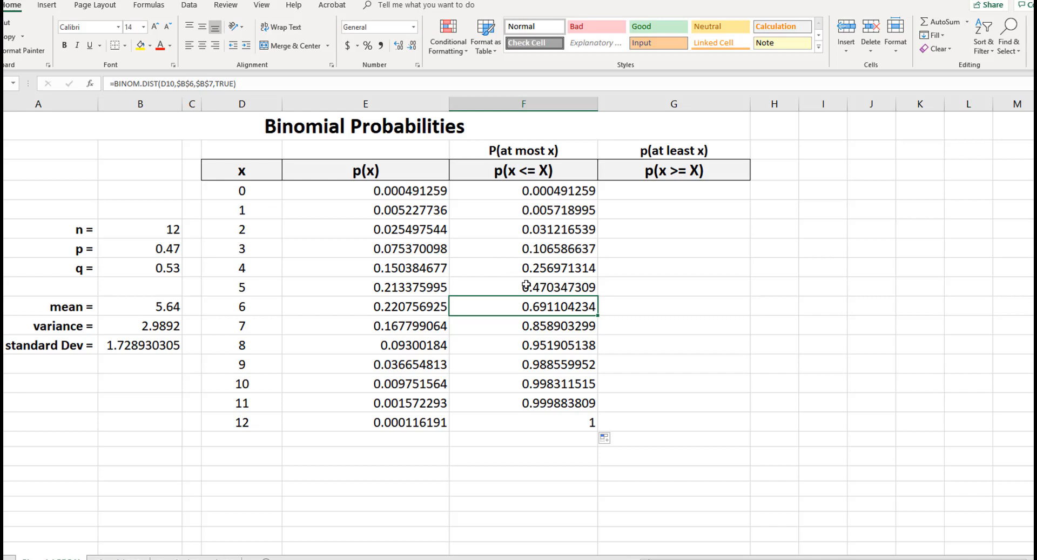
pyautogui.click(243, 306)
pyautogui.moveTo(243, 307); pyautogui.dragTo(460, 304)
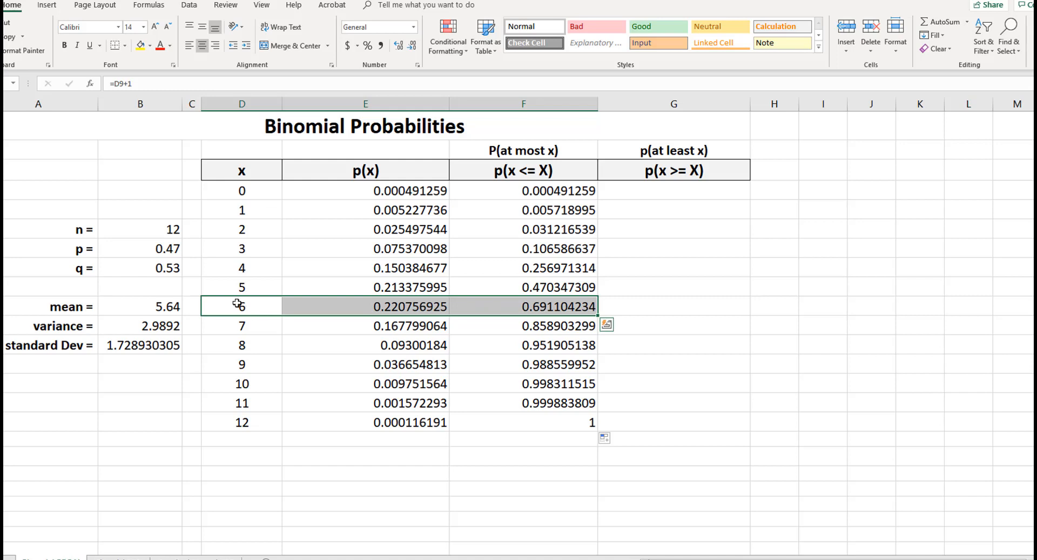
pyautogui.click(551, 311)
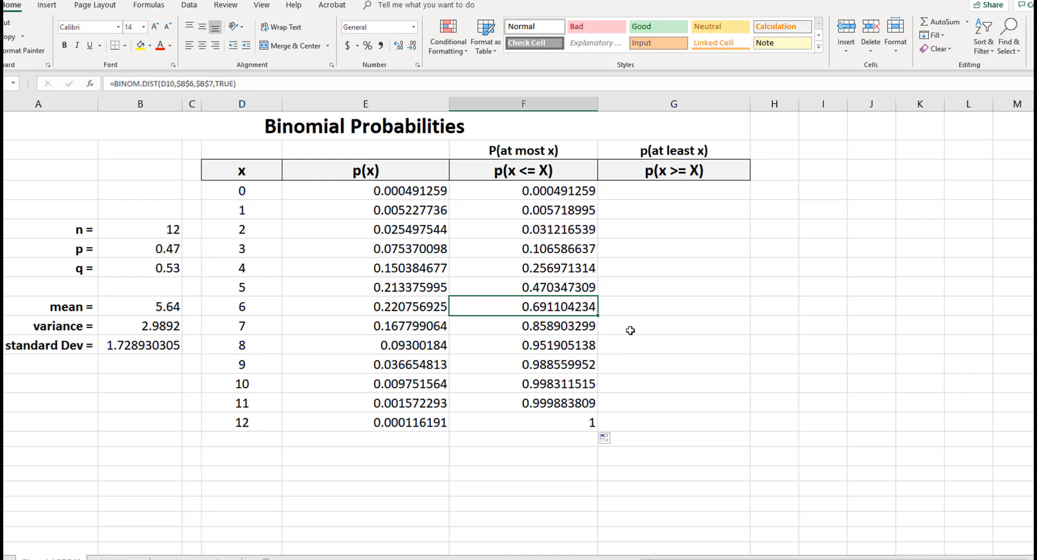
pyautogui.click(664, 328)
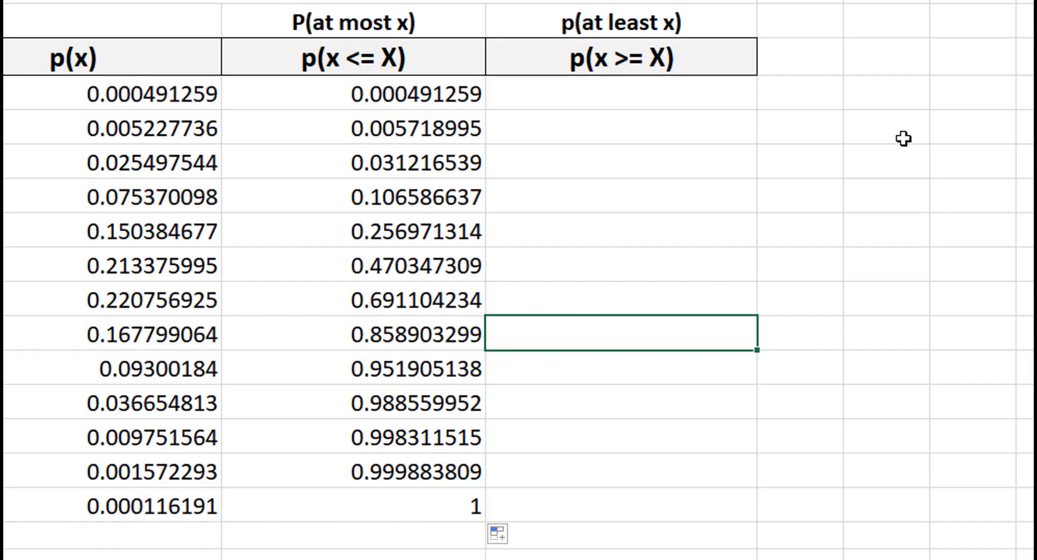
pyautogui.write('=1-')
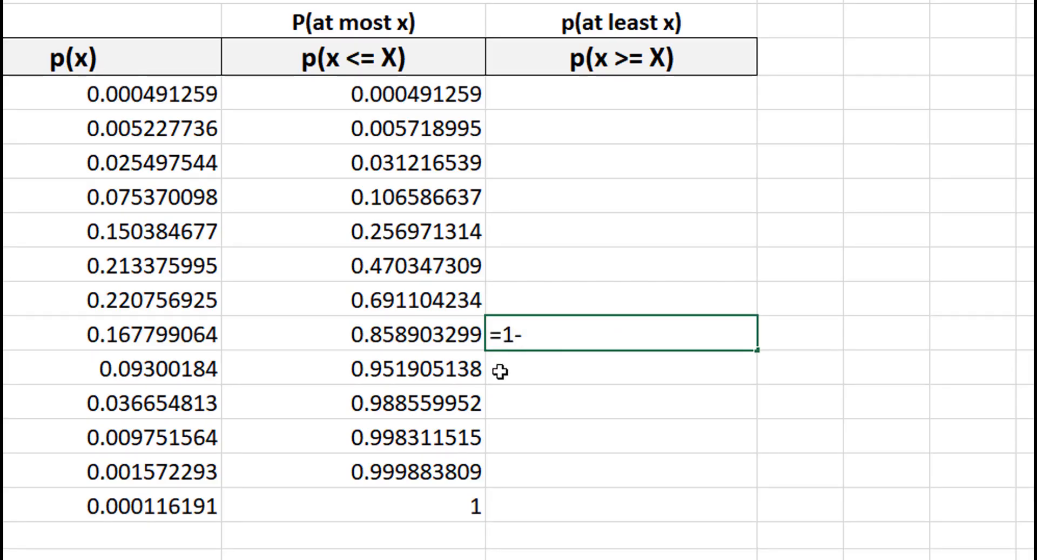
pyautogui.click(398, 298)
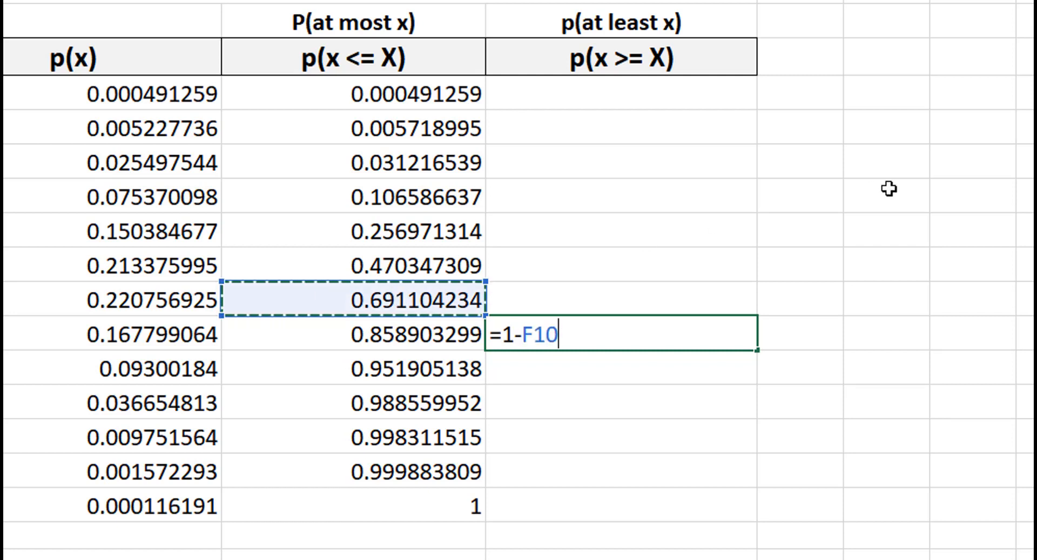
pyautogui.press('Return')
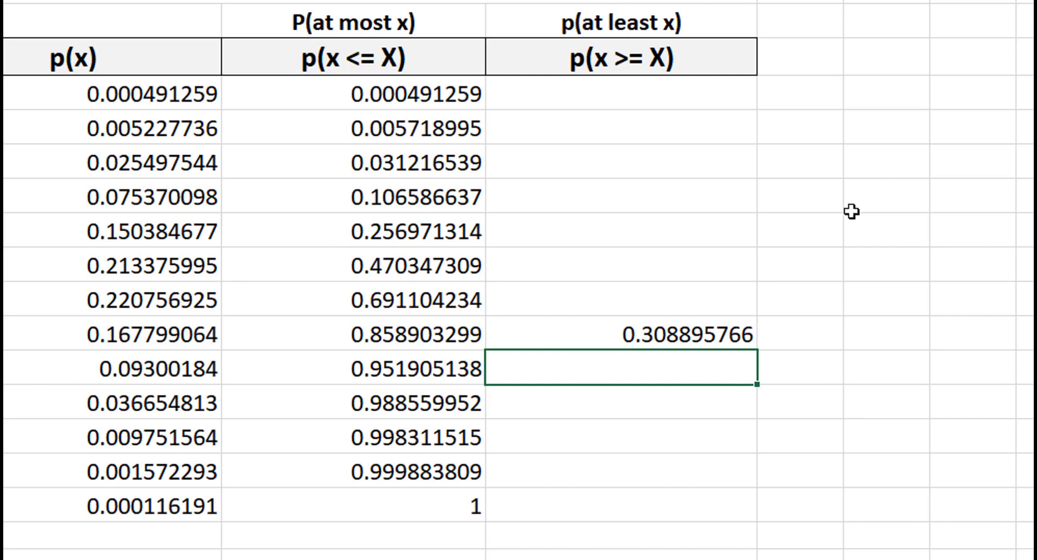
# - Fill the G11 complement formula down the p(at least x) column through G16 and check the filled cells
pyautogui.click(674, 334)
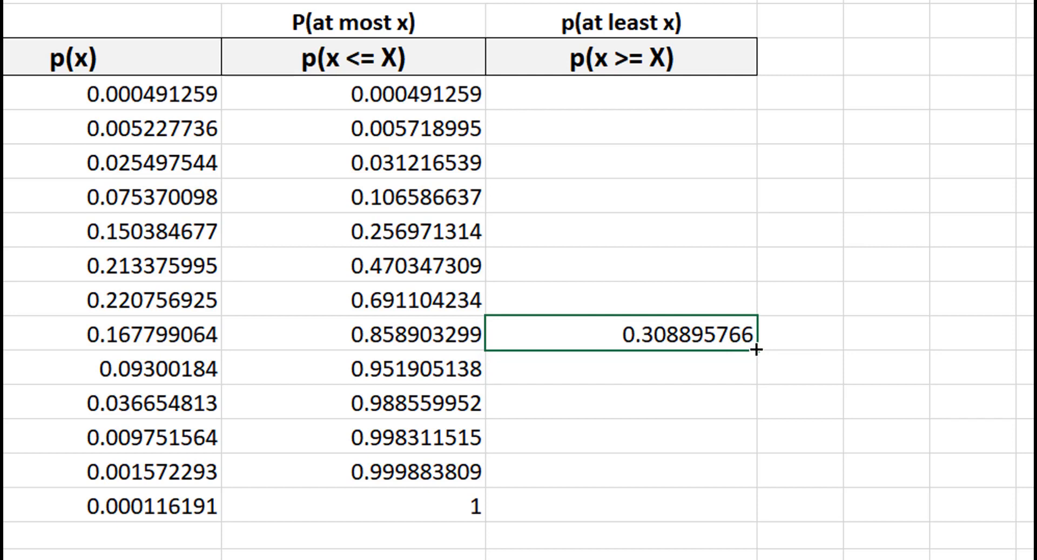
pyautogui.moveTo(757, 349); pyautogui.dragTo(750, 516)
pyautogui.click(680, 552)
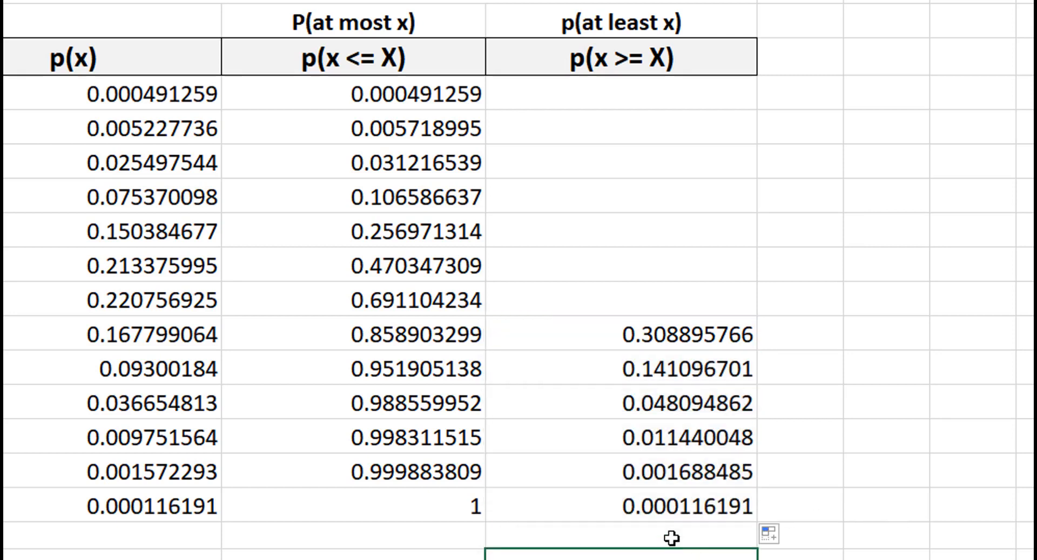
pyautogui.click(638, 514)
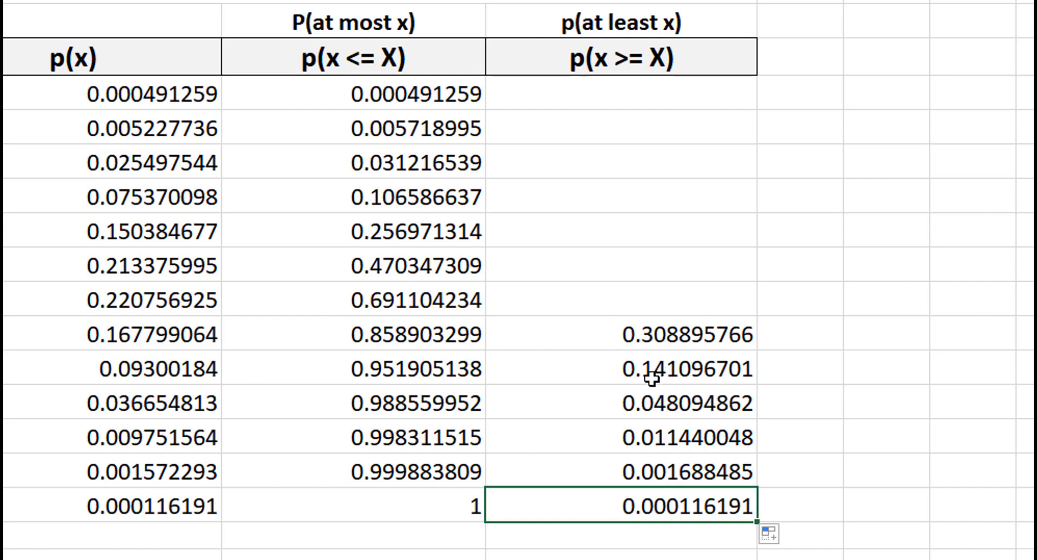
pyautogui.click(681, 402)
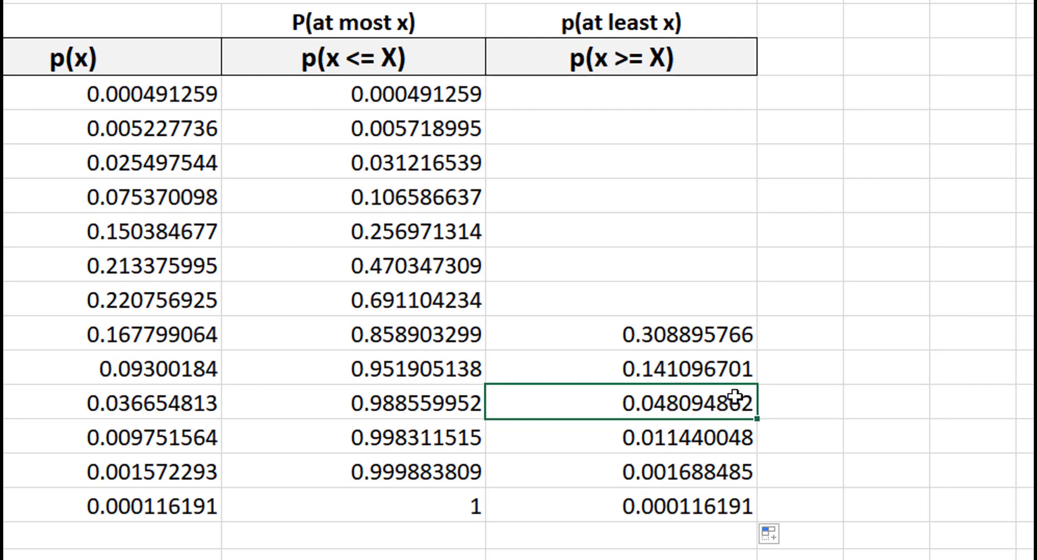
# - Fill the G11 complement formula up the p(at least x) column through G4 and inspect the result in G4
pyautogui.click(693, 339)
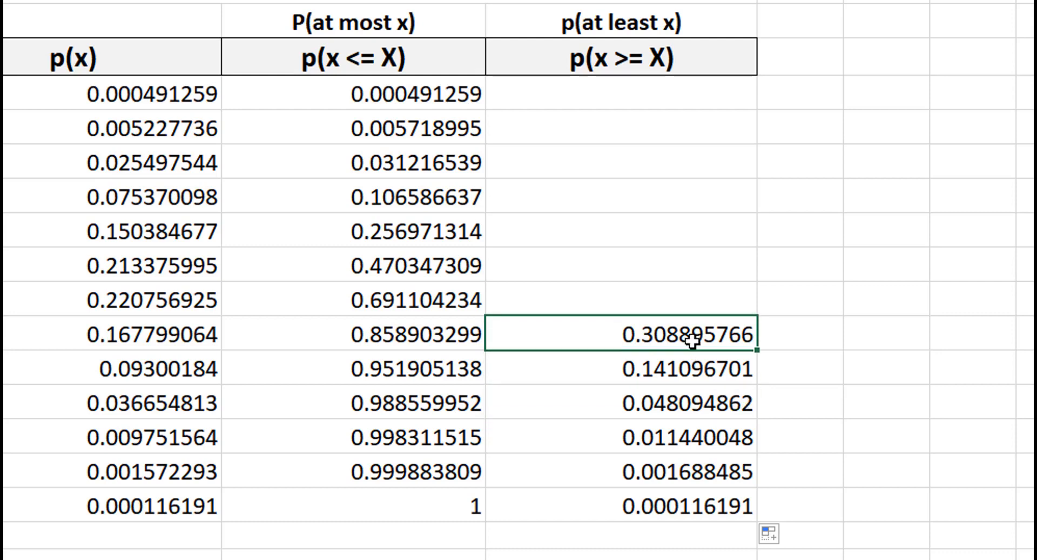
pyautogui.click(762, 354)
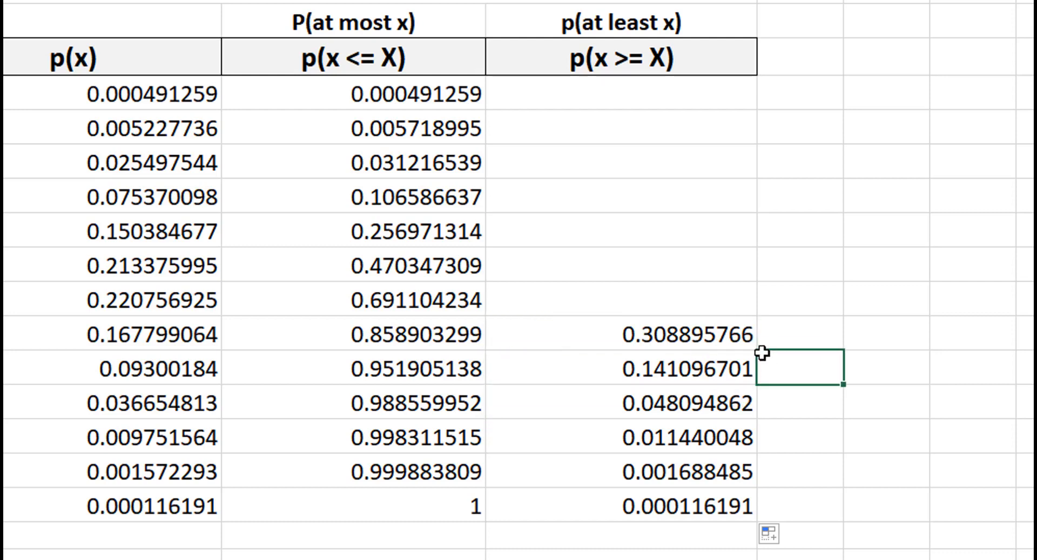
pyautogui.click(748, 334)
pyautogui.moveTo(757, 350); pyautogui.dragTo(732, 93)
pyautogui.click(924, 191)
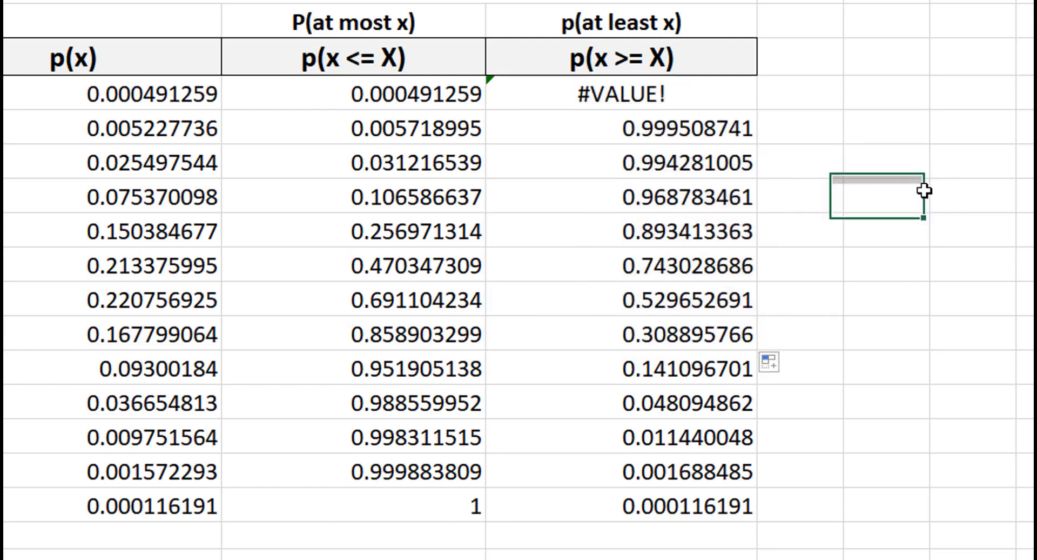
pyautogui.click(664, 117)
pyautogui.click(646, 98)
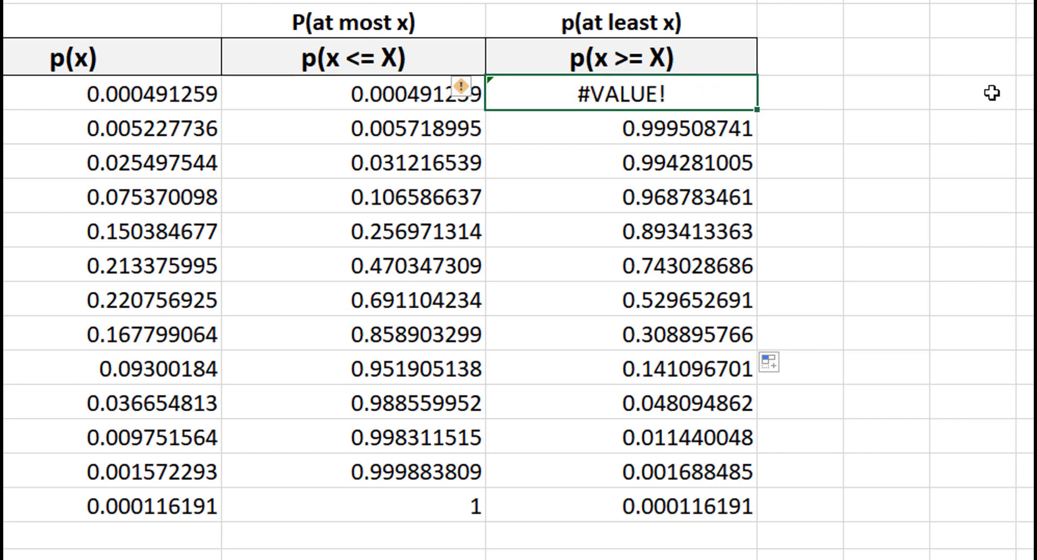
# - Replace the error in G4 with 1 as the probability of at least 0 successes, and compare it with F16
pyautogui.write('1')
pyautogui.press('Return')
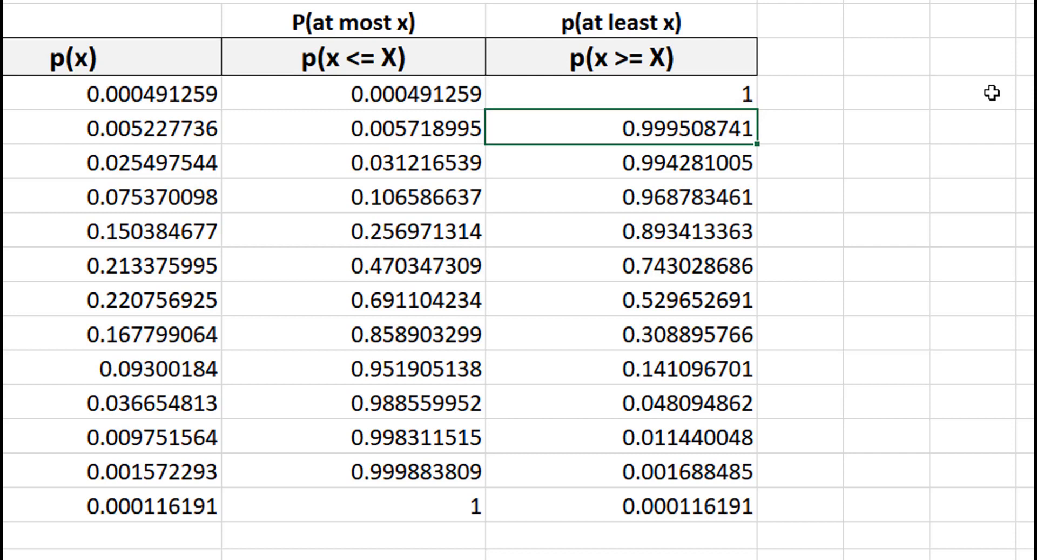
pyautogui.click(697, 93)
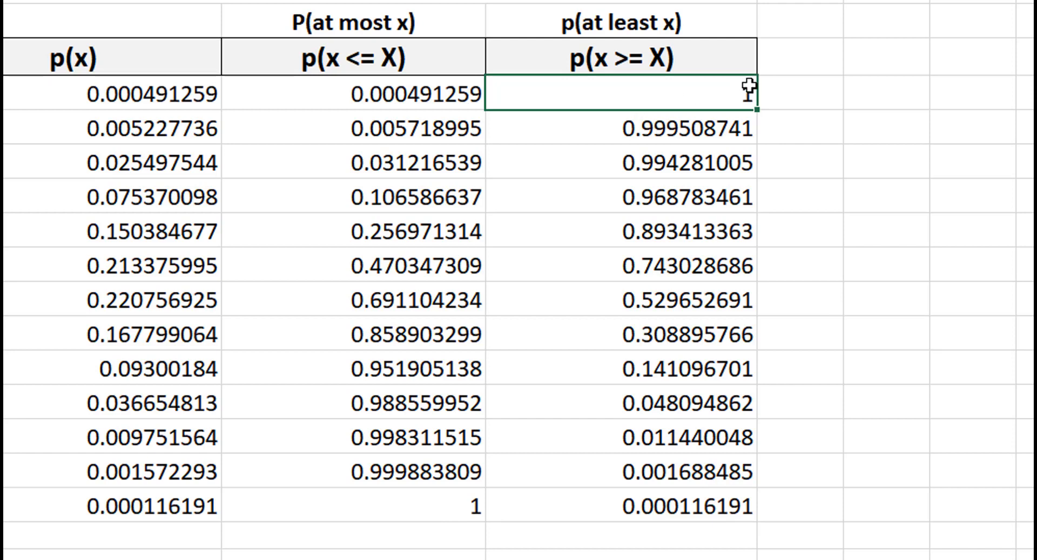
pyautogui.click(466, 508)
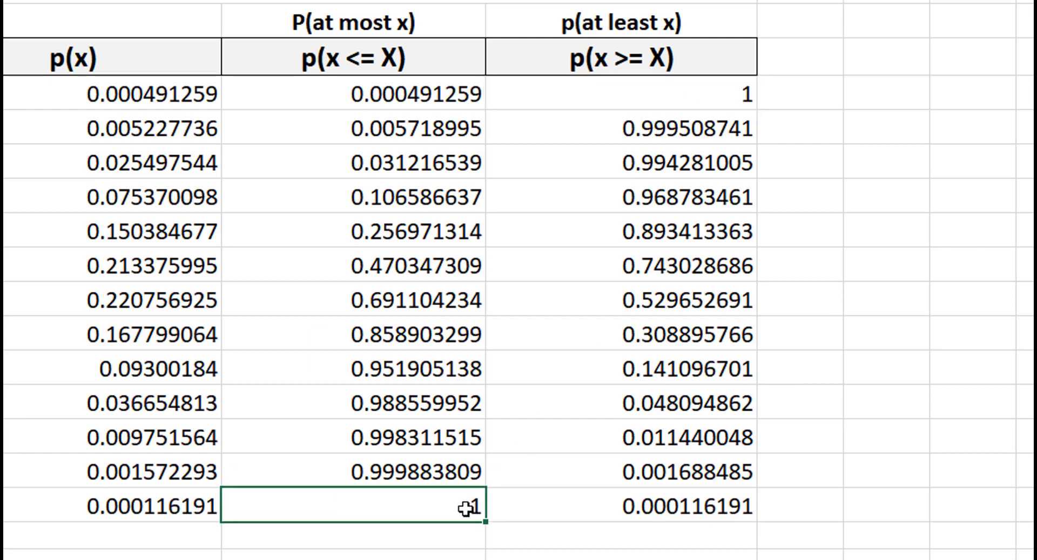
pyautogui.click(666, 95)
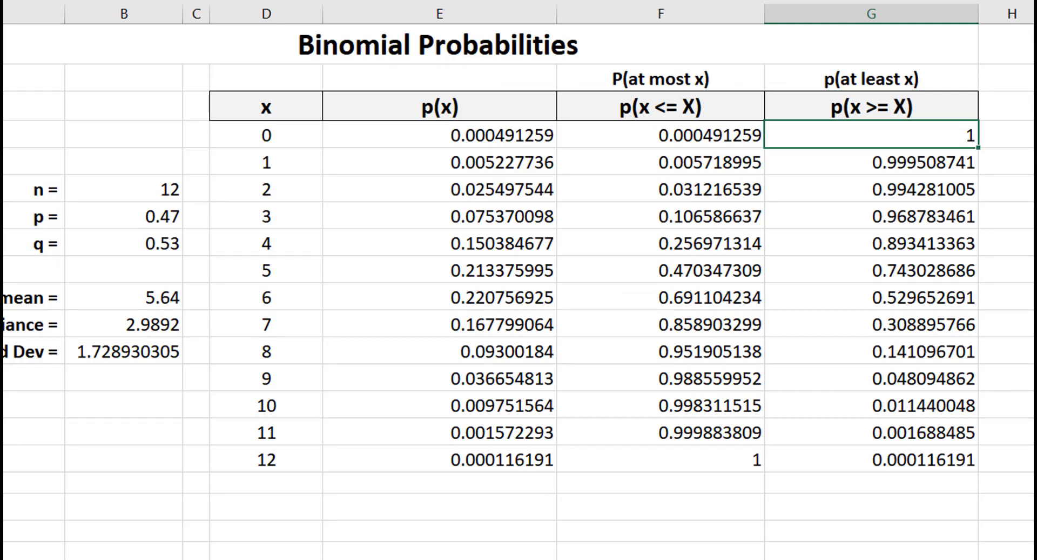
# - Review n and the p(at least x) results for x = 0, 1, 11 and 12
pyautogui.click(163, 190)
pyautogui.click(929, 158)
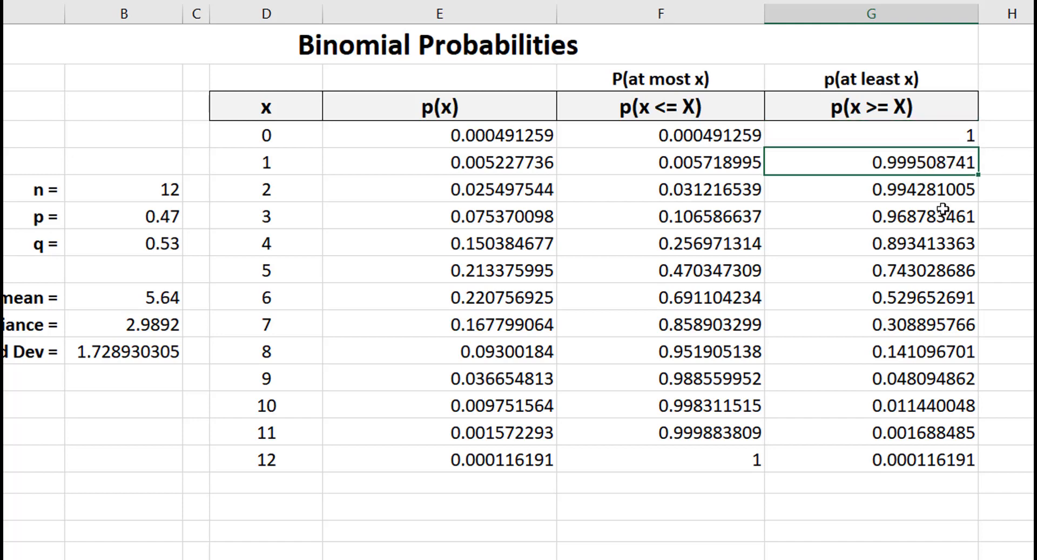
pyautogui.click(949, 135)
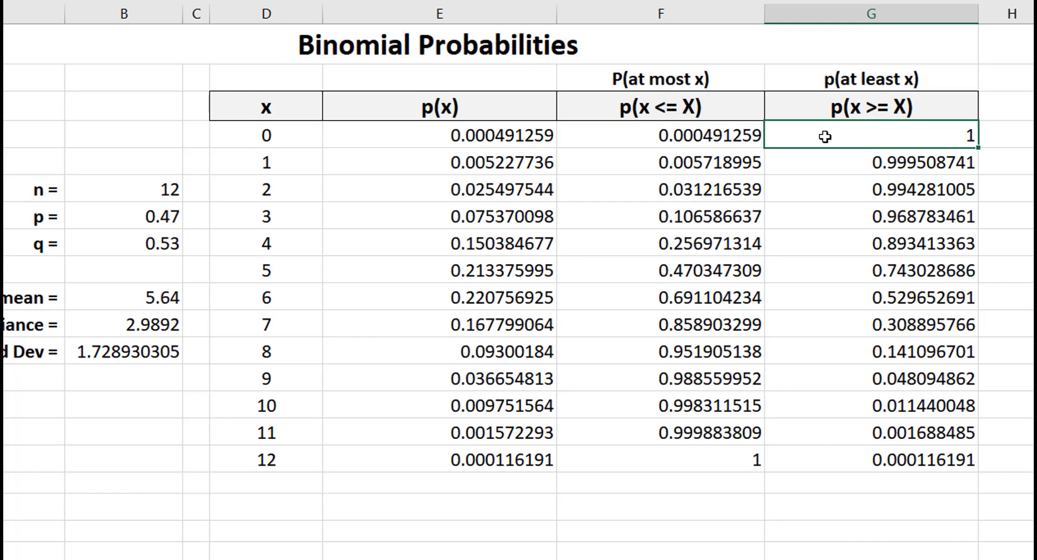
pyautogui.click(824, 158)
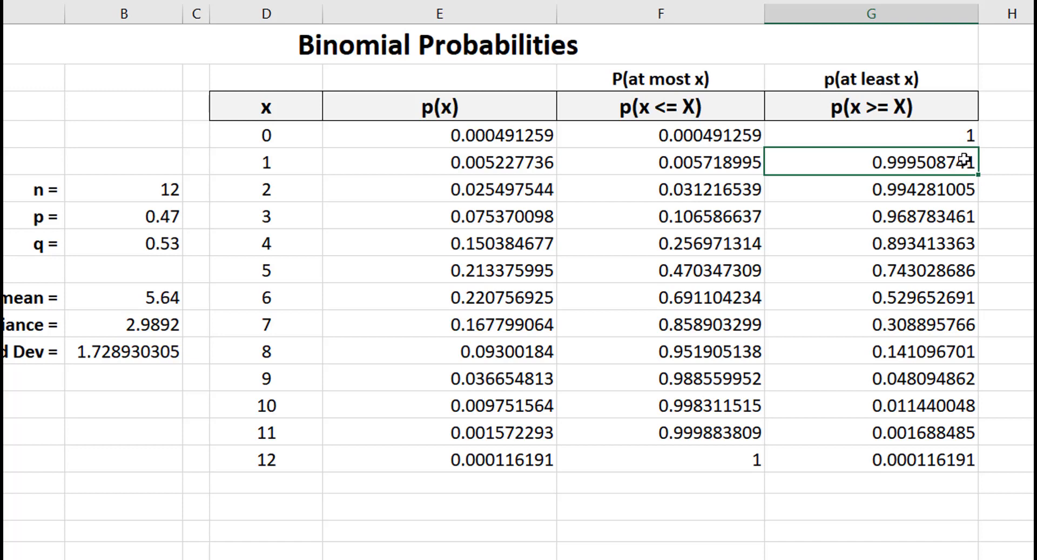
pyautogui.click(897, 432)
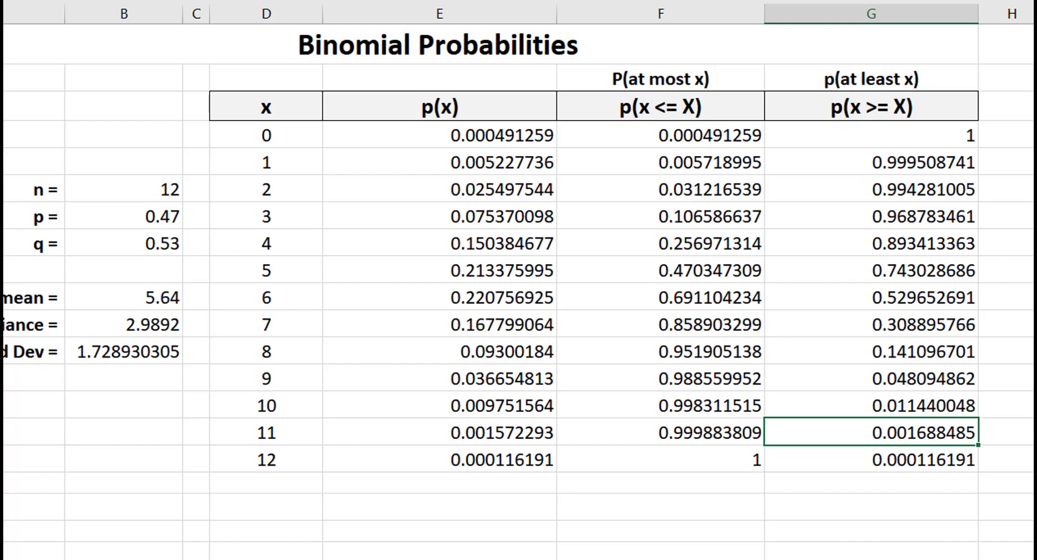
pyautogui.click(516, 481)
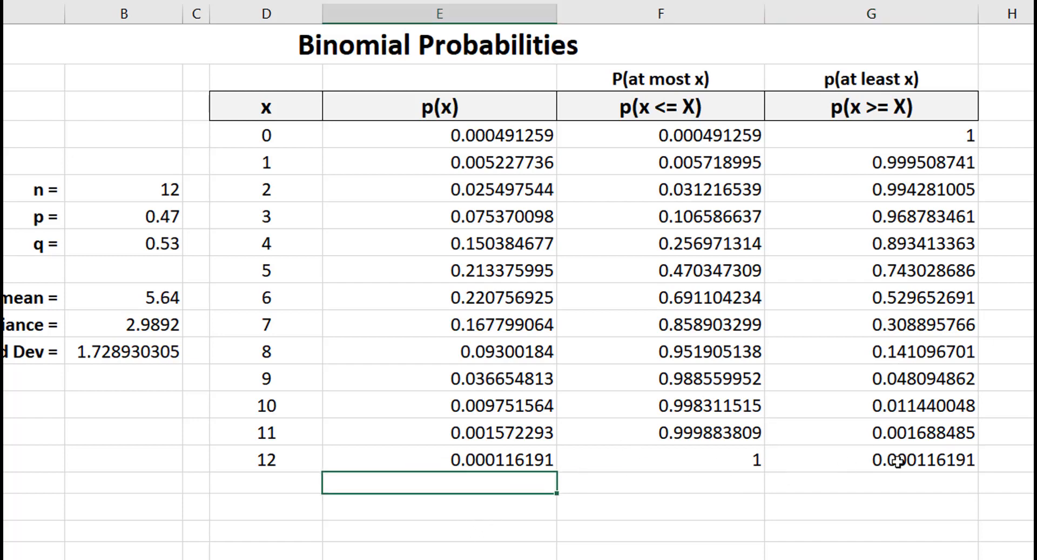
pyautogui.click(934, 457)
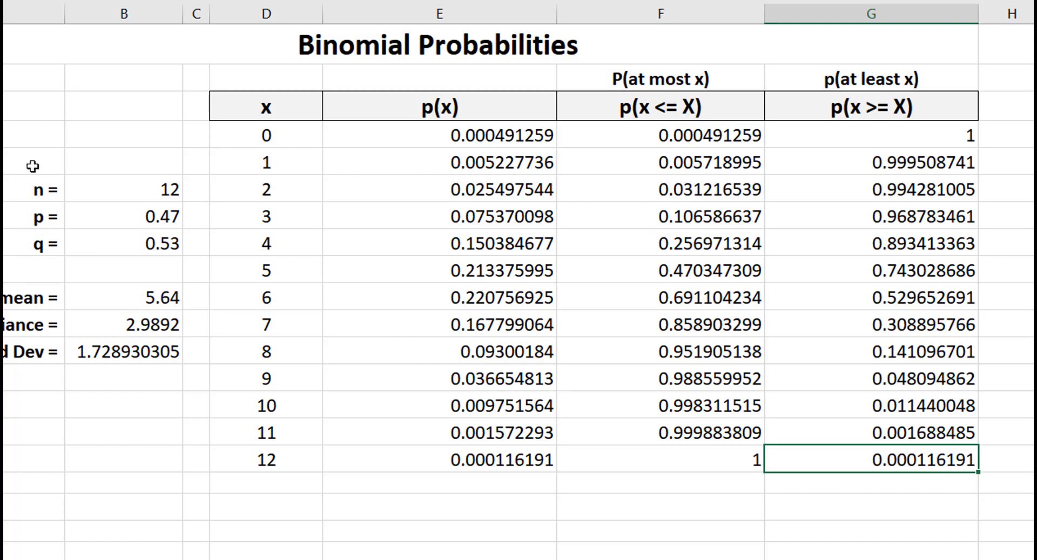
# - Change the binomial parameters to n = 16 and p = 0.22
pyautogui.click(116, 186)
pyautogui.write('16')
pyautogui.press('Return')
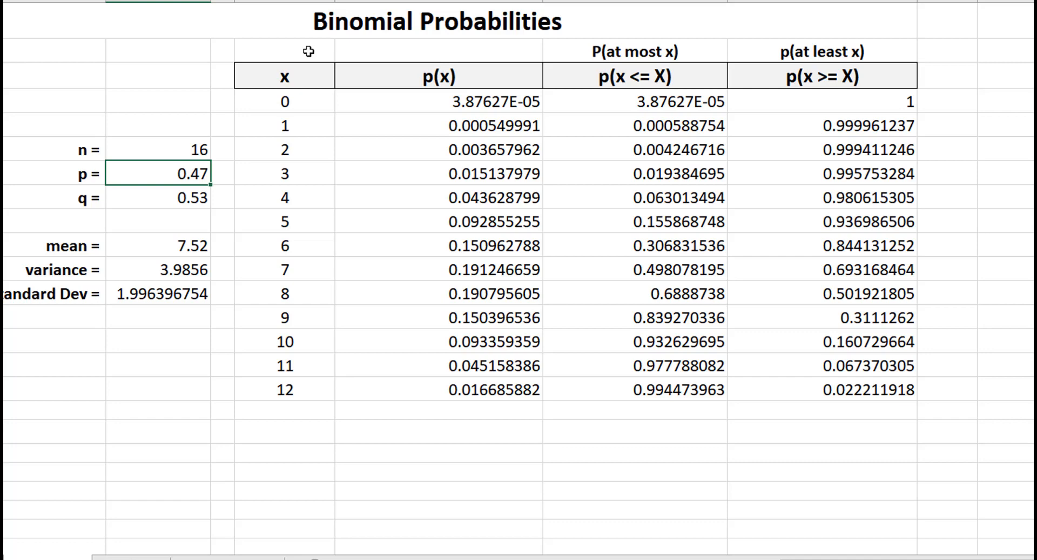
pyautogui.write('0.22')
pyautogui.press('Return')
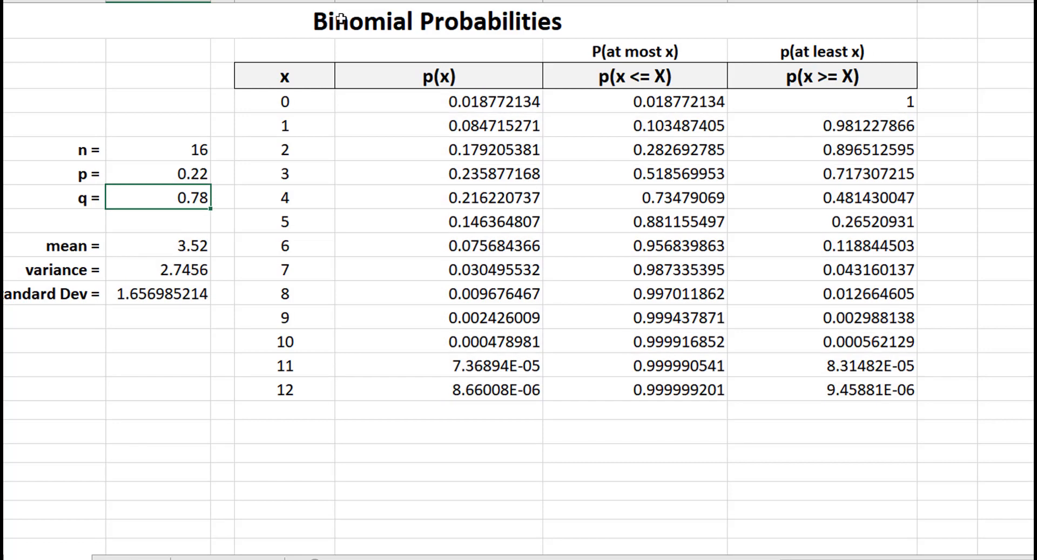
# - Check the recalculated mean, variance and standard deviation for the new parameters
pyautogui.click(169, 244)
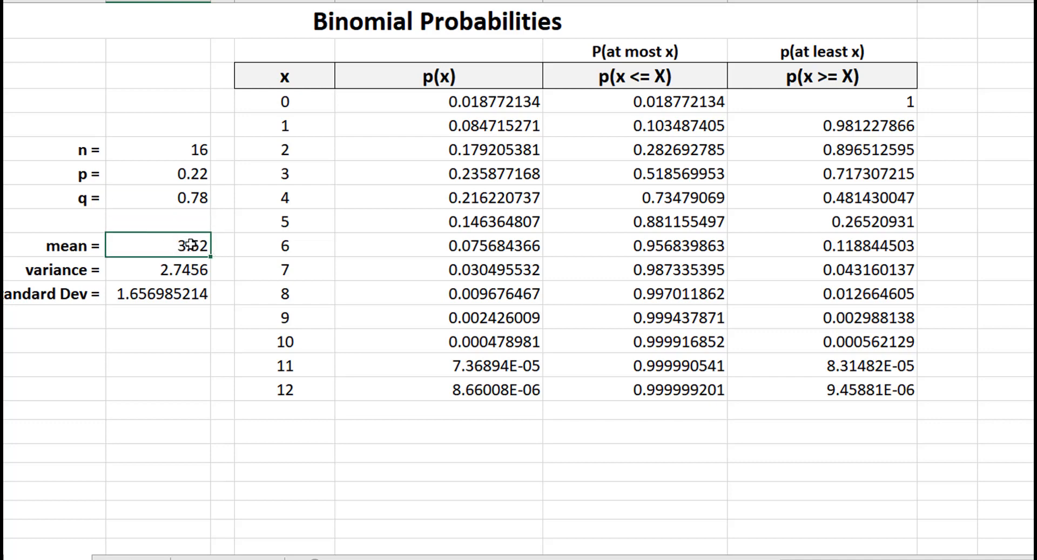
pyautogui.click(188, 265)
pyautogui.click(190, 293)
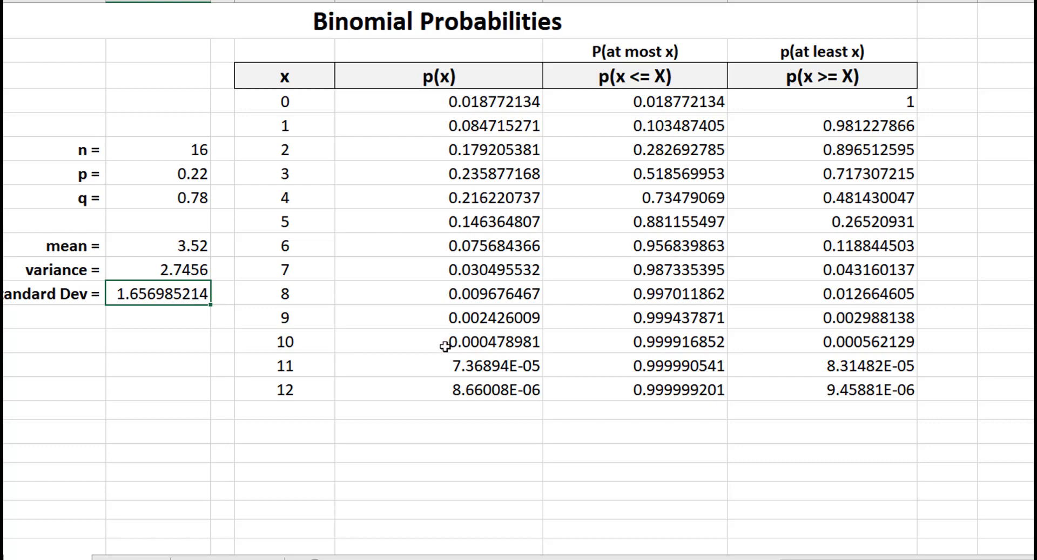
# - Extend the x column below 12 with the values 13 to 16
pyautogui.click(325, 387)
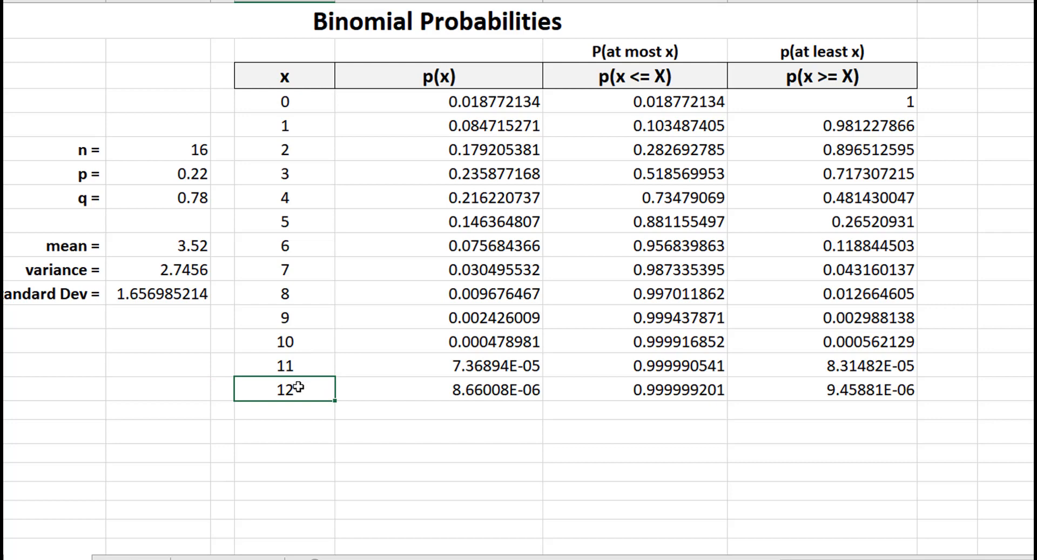
pyautogui.scroll(-1, 329, 376)
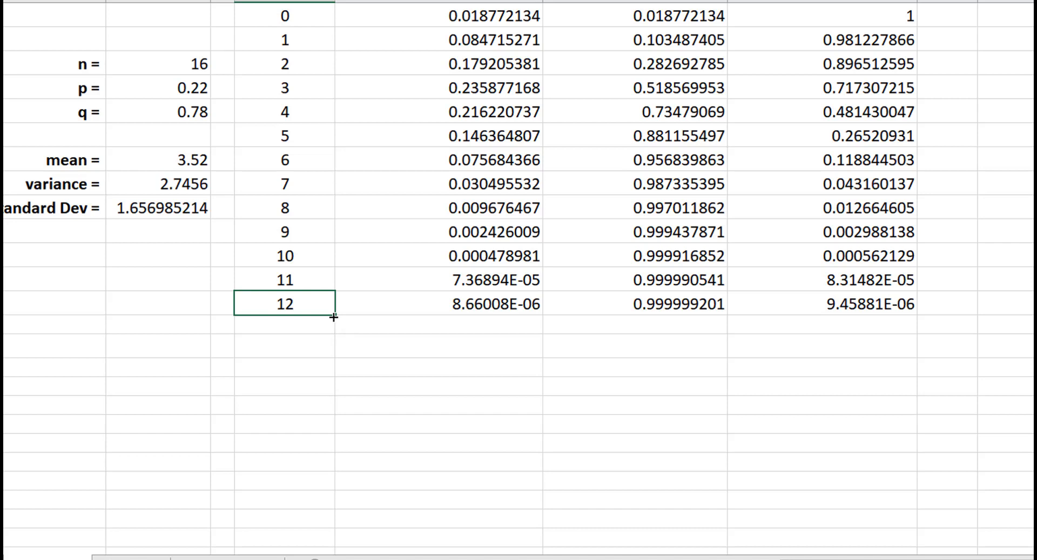
pyautogui.moveTo(334, 317); pyautogui.dragTo(342, 395)
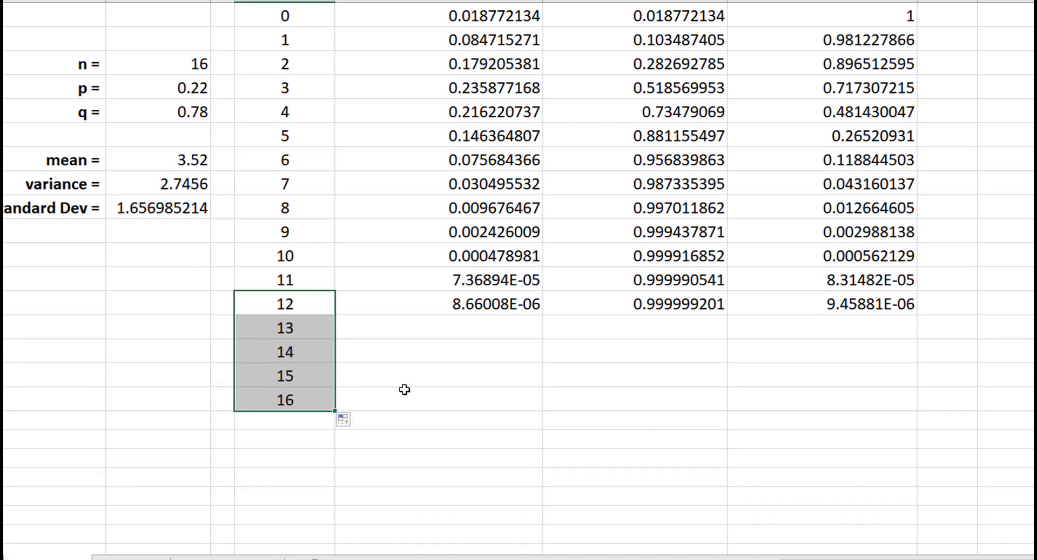
pyautogui.click(437, 407)
# - Fill the p(x), p(at most x) and p(at least x) formulas from the x = 12 row down through x = 16
pyautogui.click(498, 300)
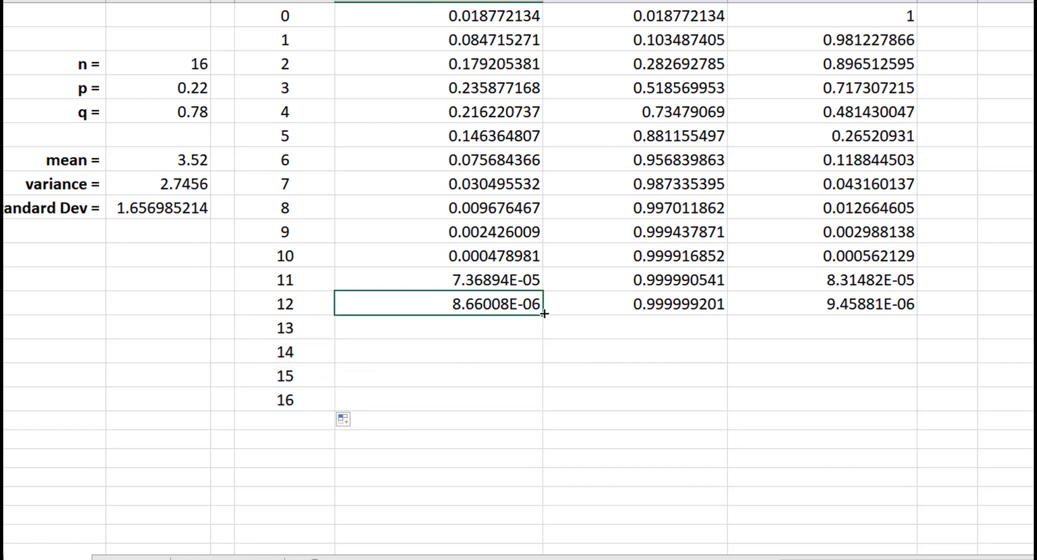
pyautogui.moveTo(542, 316); pyautogui.dragTo(535, 403)
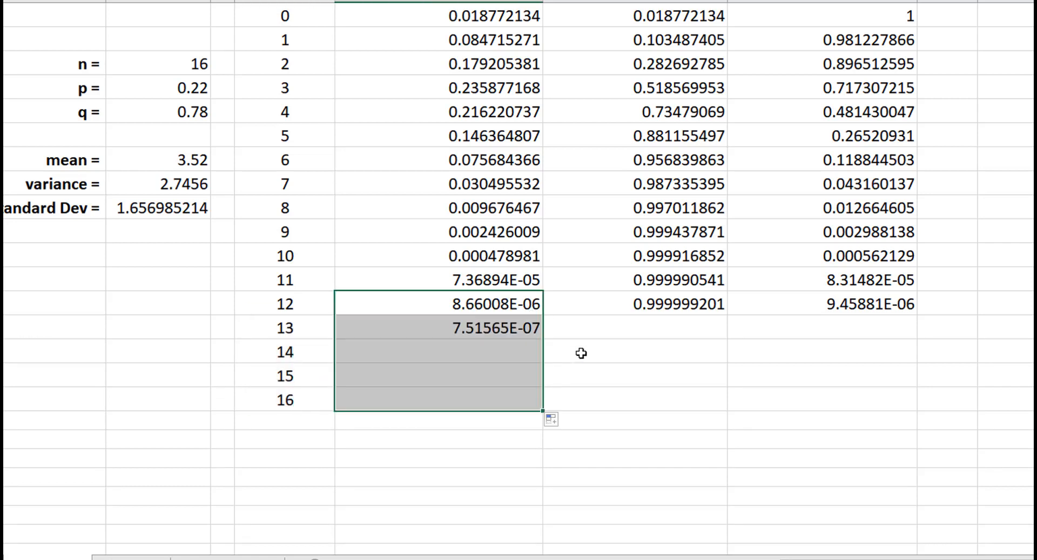
pyautogui.click(670, 305)
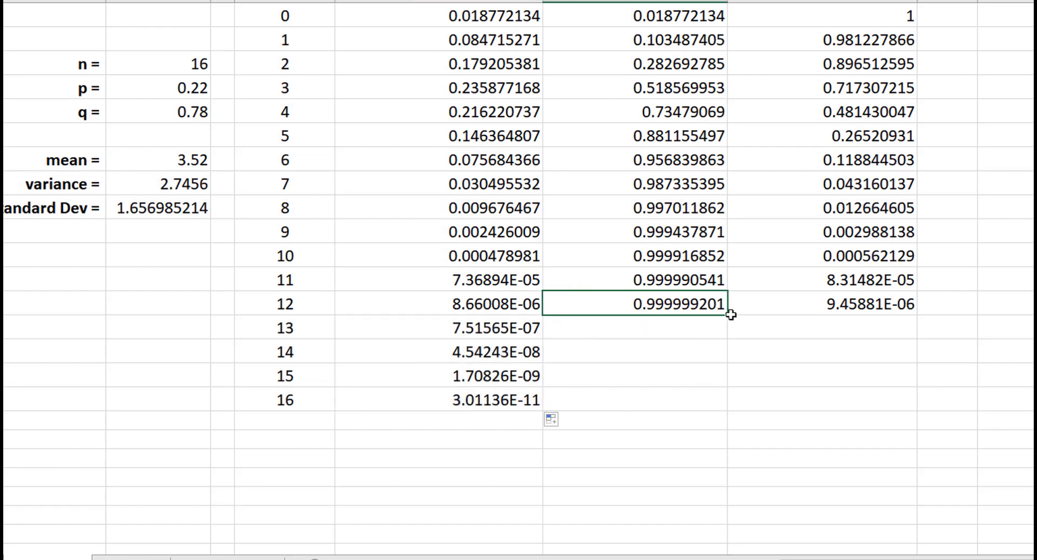
pyautogui.moveTo(729, 314); pyautogui.dragTo(701, 405)
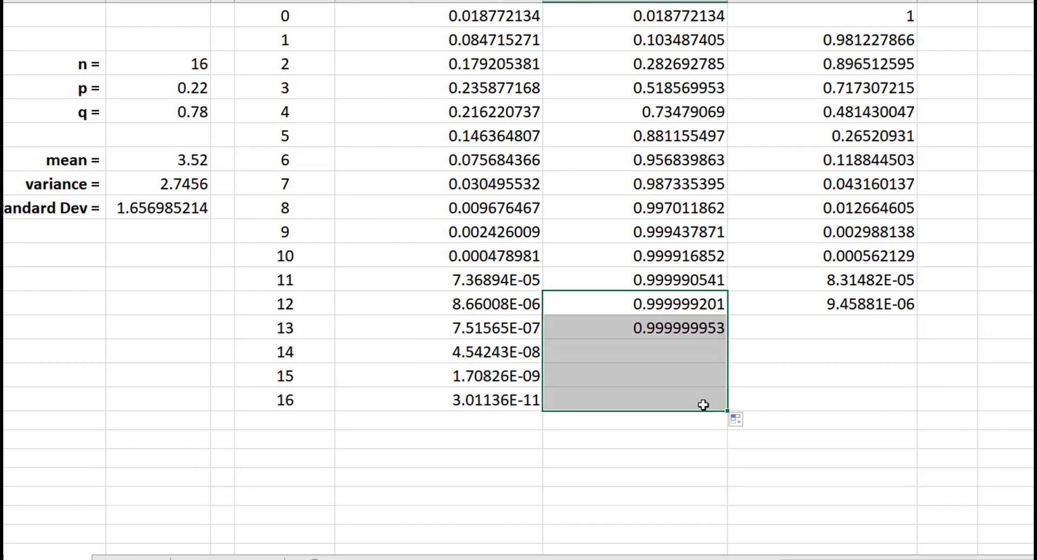
pyautogui.click(882, 296)
pyautogui.moveTo(919, 314); pyautogui.dragTo(918, 410)
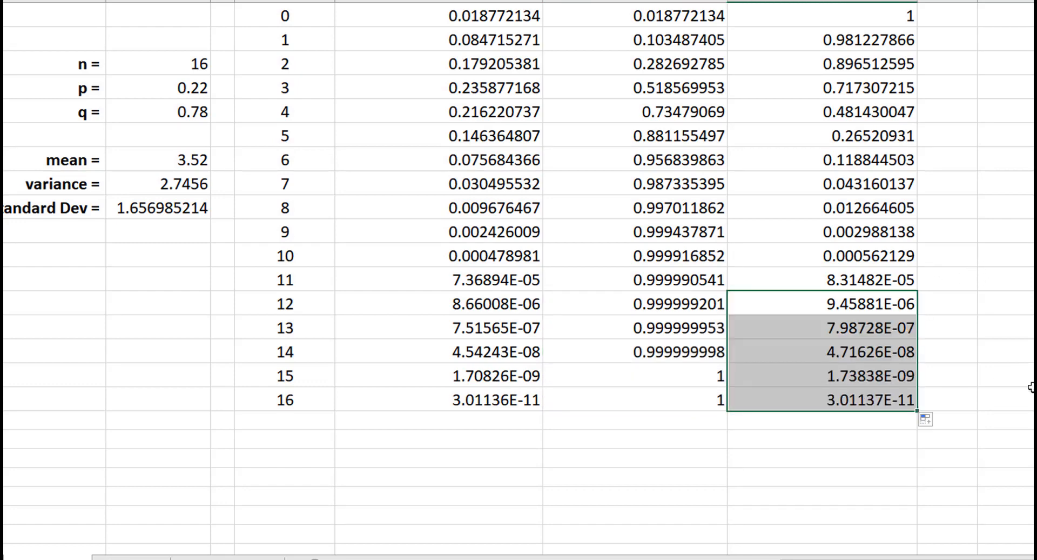
pyautogui.click(1031, 389)
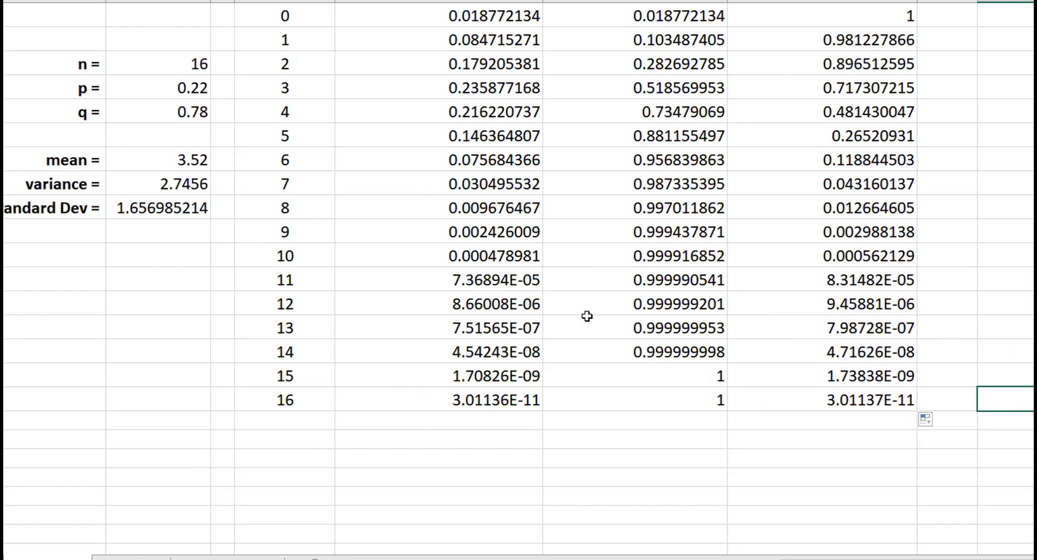
# - Examine the scientific-notation p(x) values for x = 11, 16 and 14, and return to the n value
pyautogui.click(523, 281)
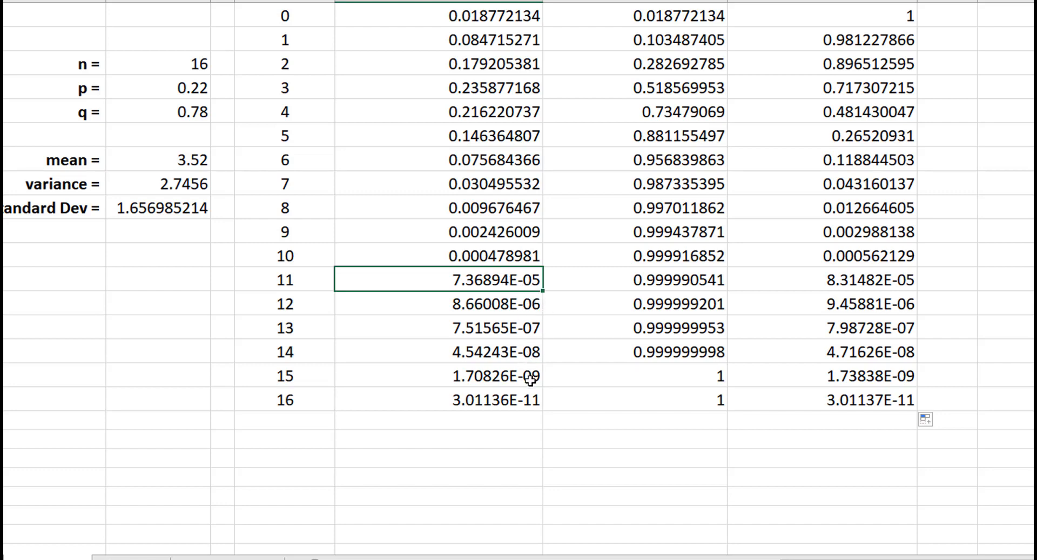
pyautogui.click(532, 400)
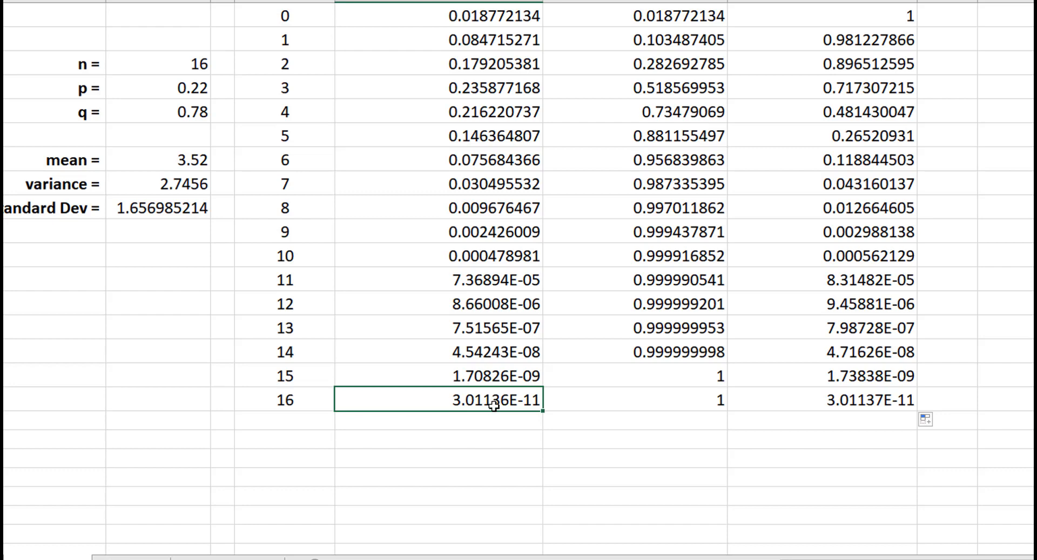
pyautogui.click(524, 354)
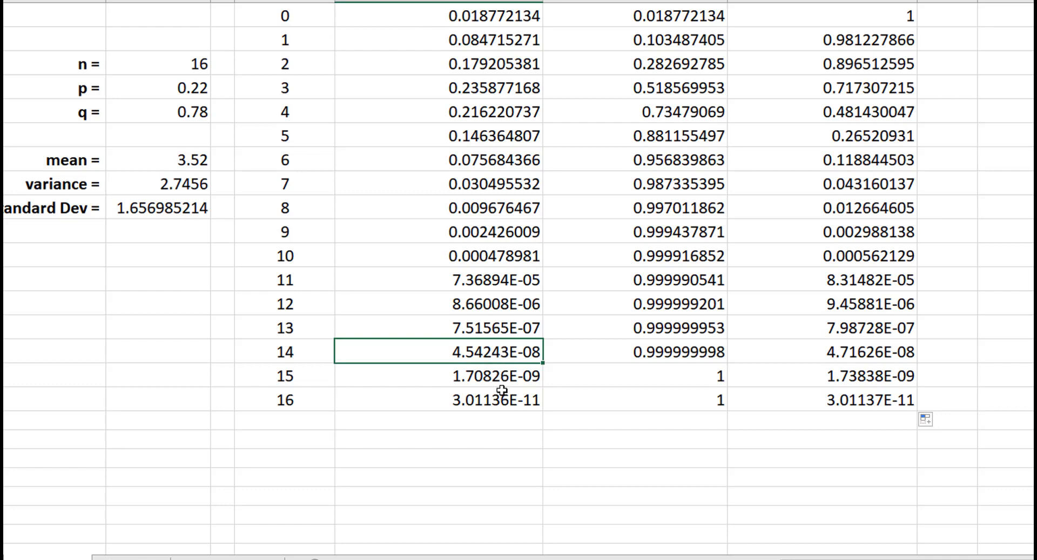
pyautogui.scroll(1, 502, 389)
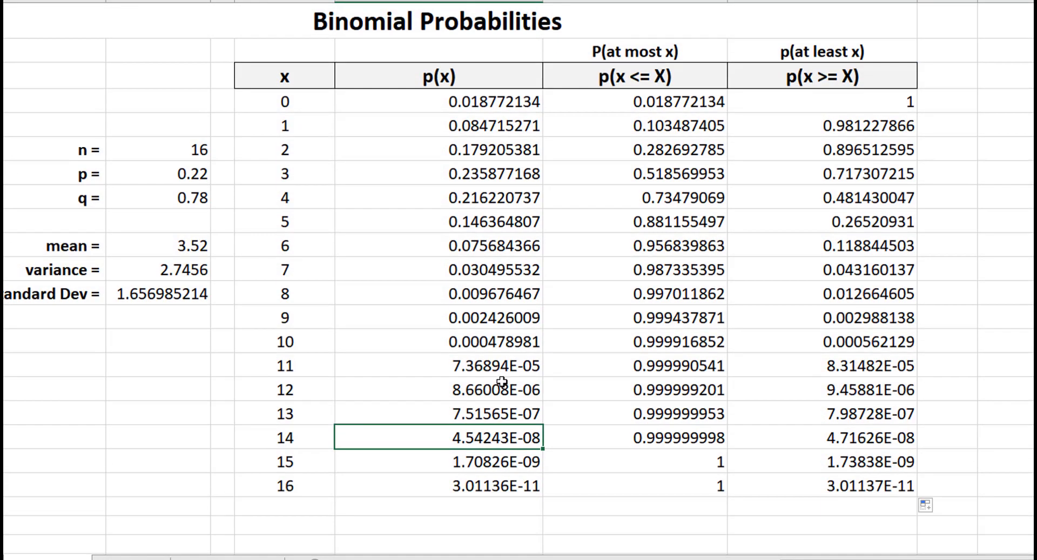
pyautogui.click(168, 149)
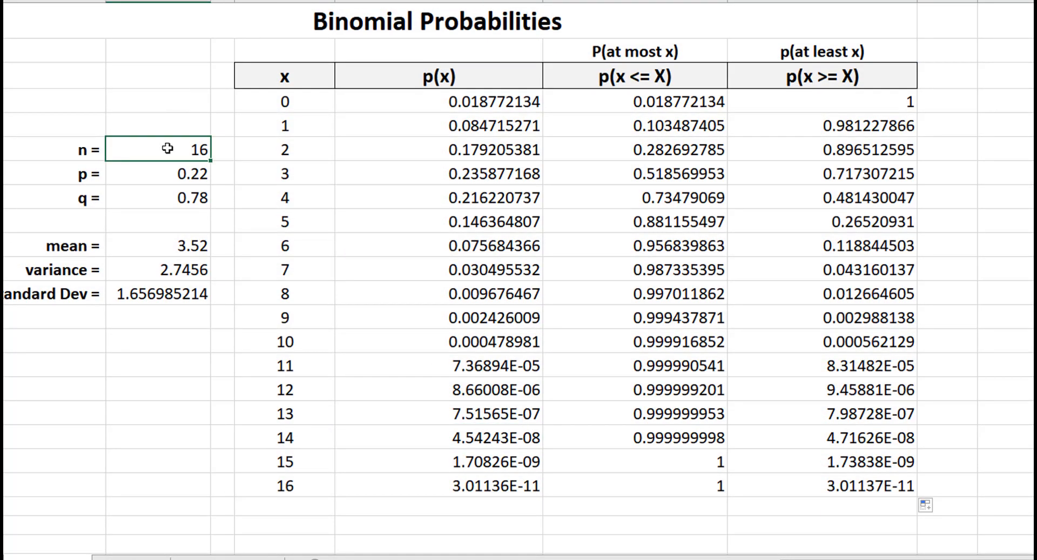